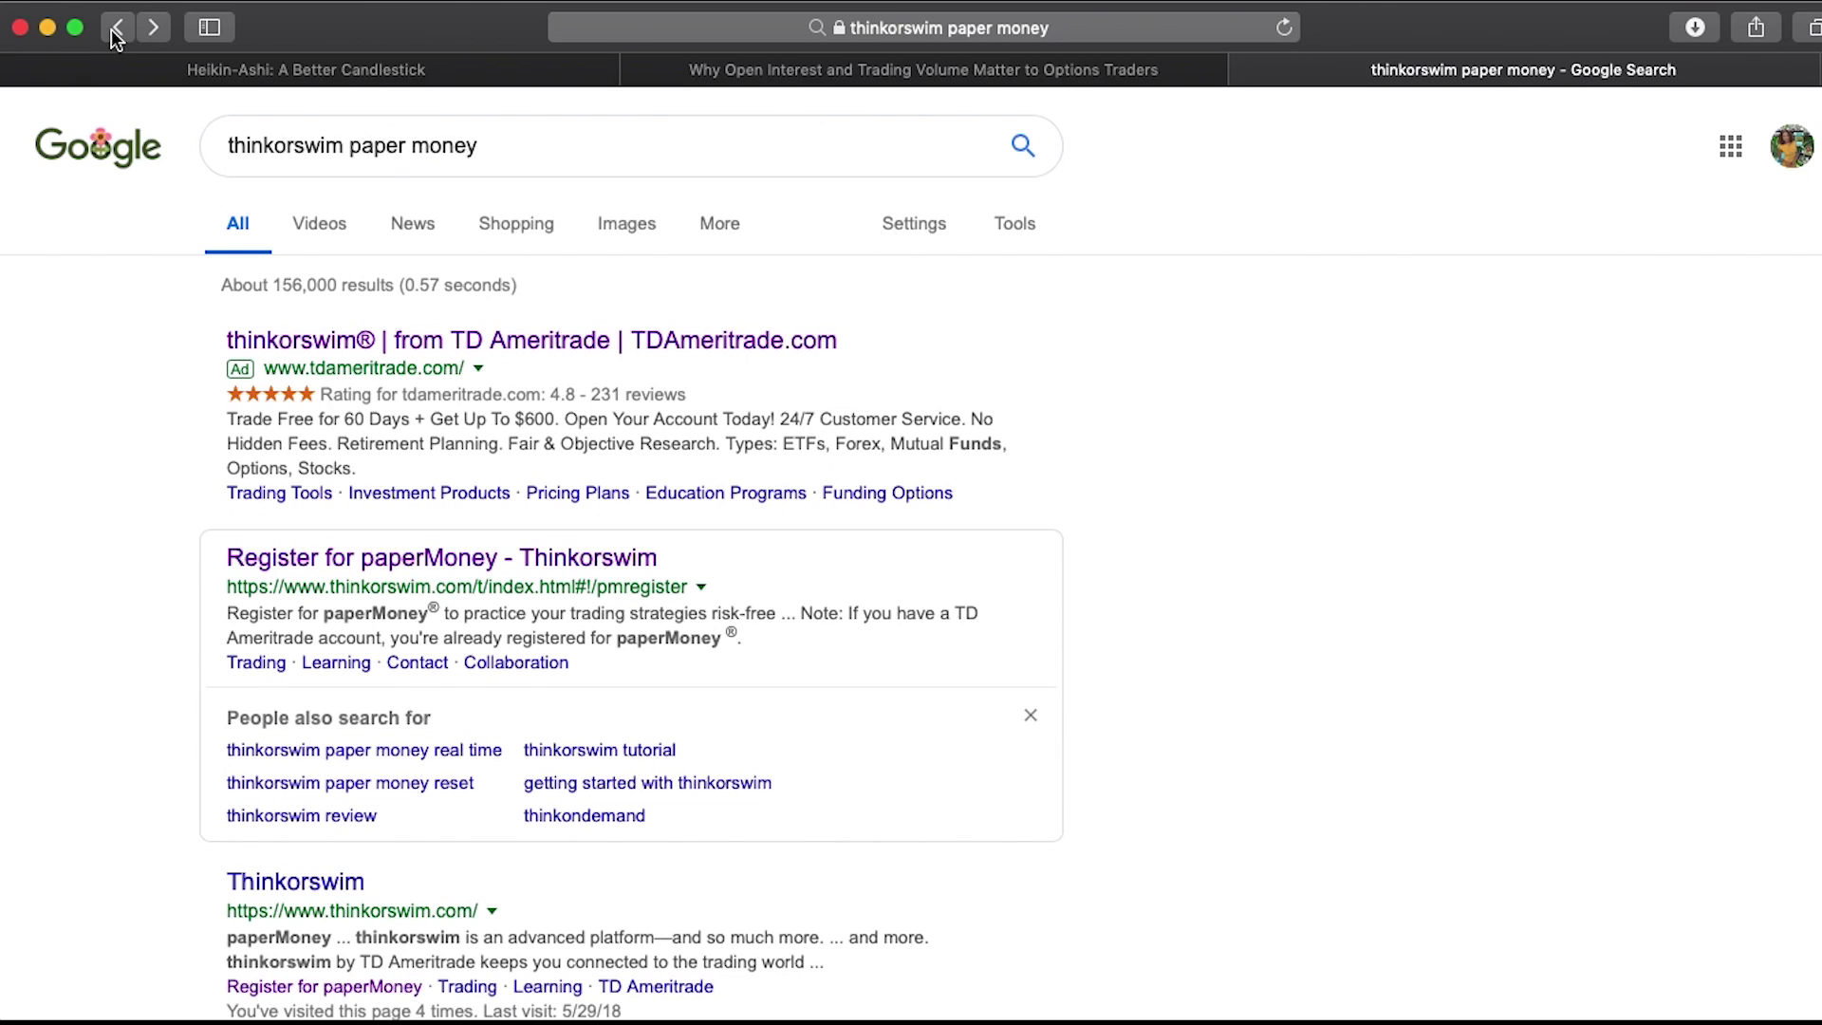
- Open the 'Register for paperMoney' page, answer No to having a TD Ameritrade account, and review the form
{"action": "left_click", "coordinate": [375, 563]}
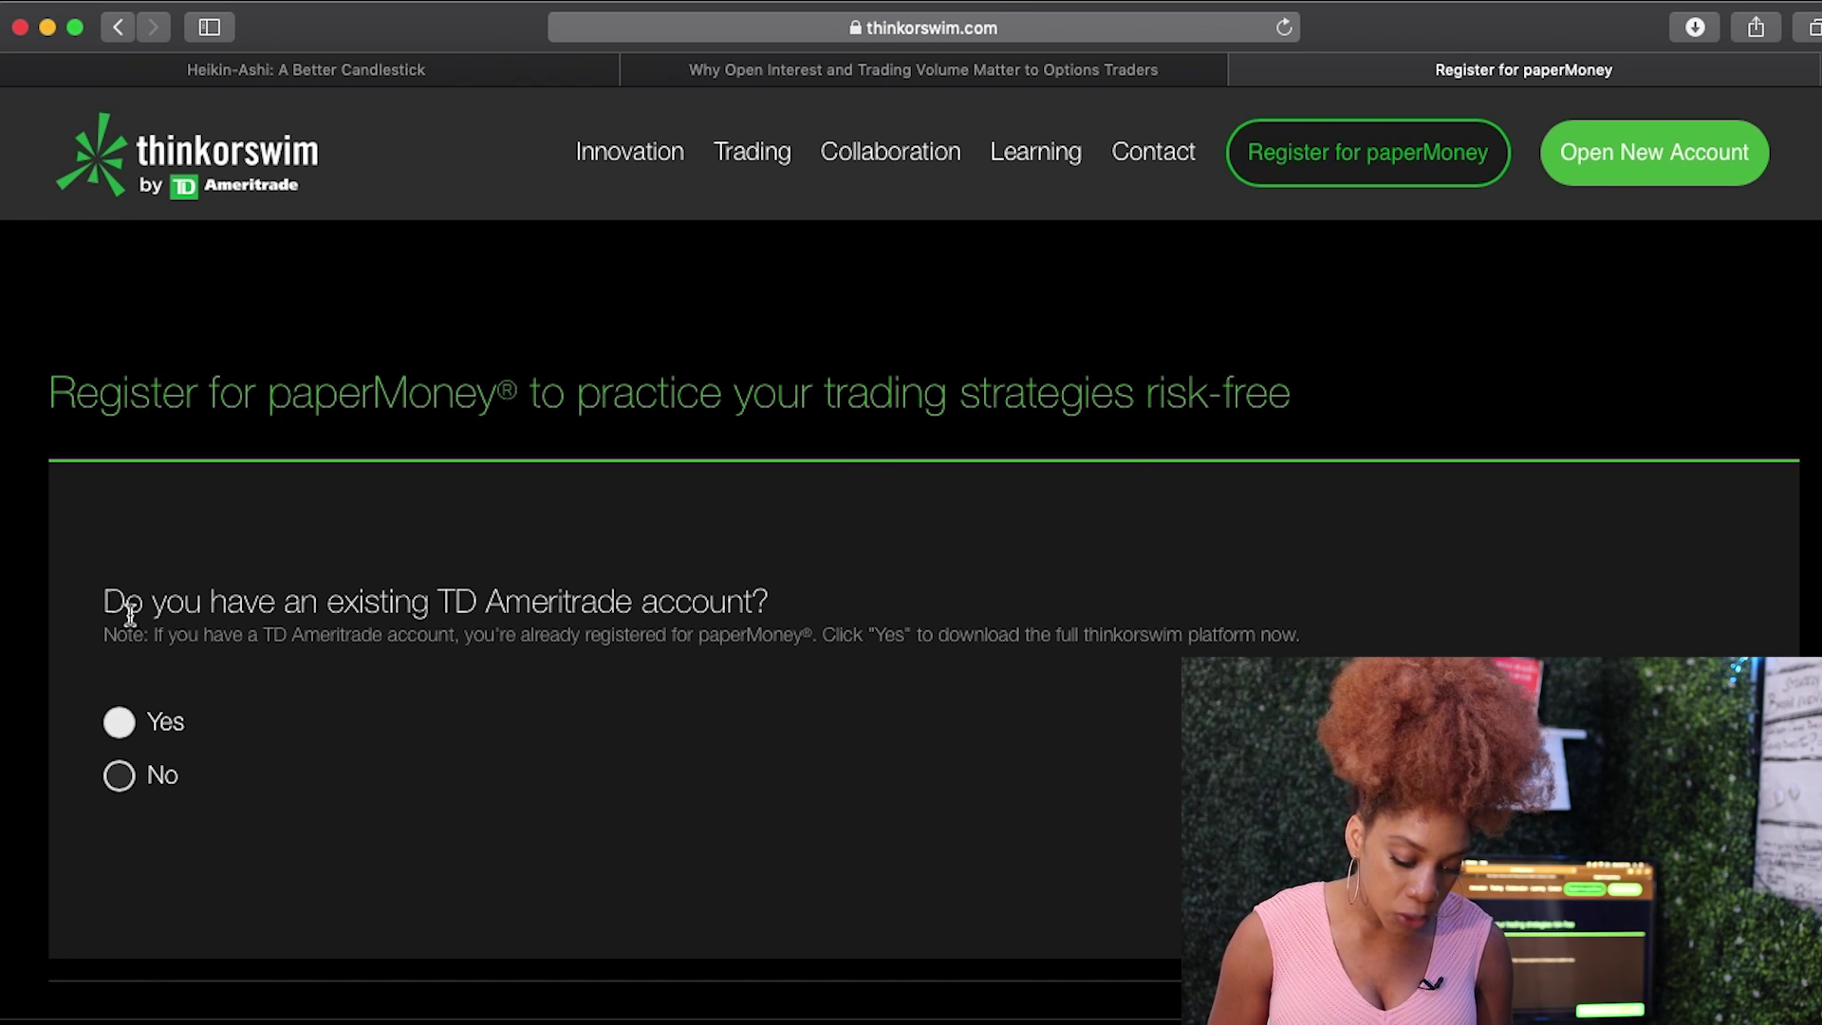
{"action": "scroll", "coordinate": [468, 580], "scroll_direction": "down", "scroll_amount": 3}
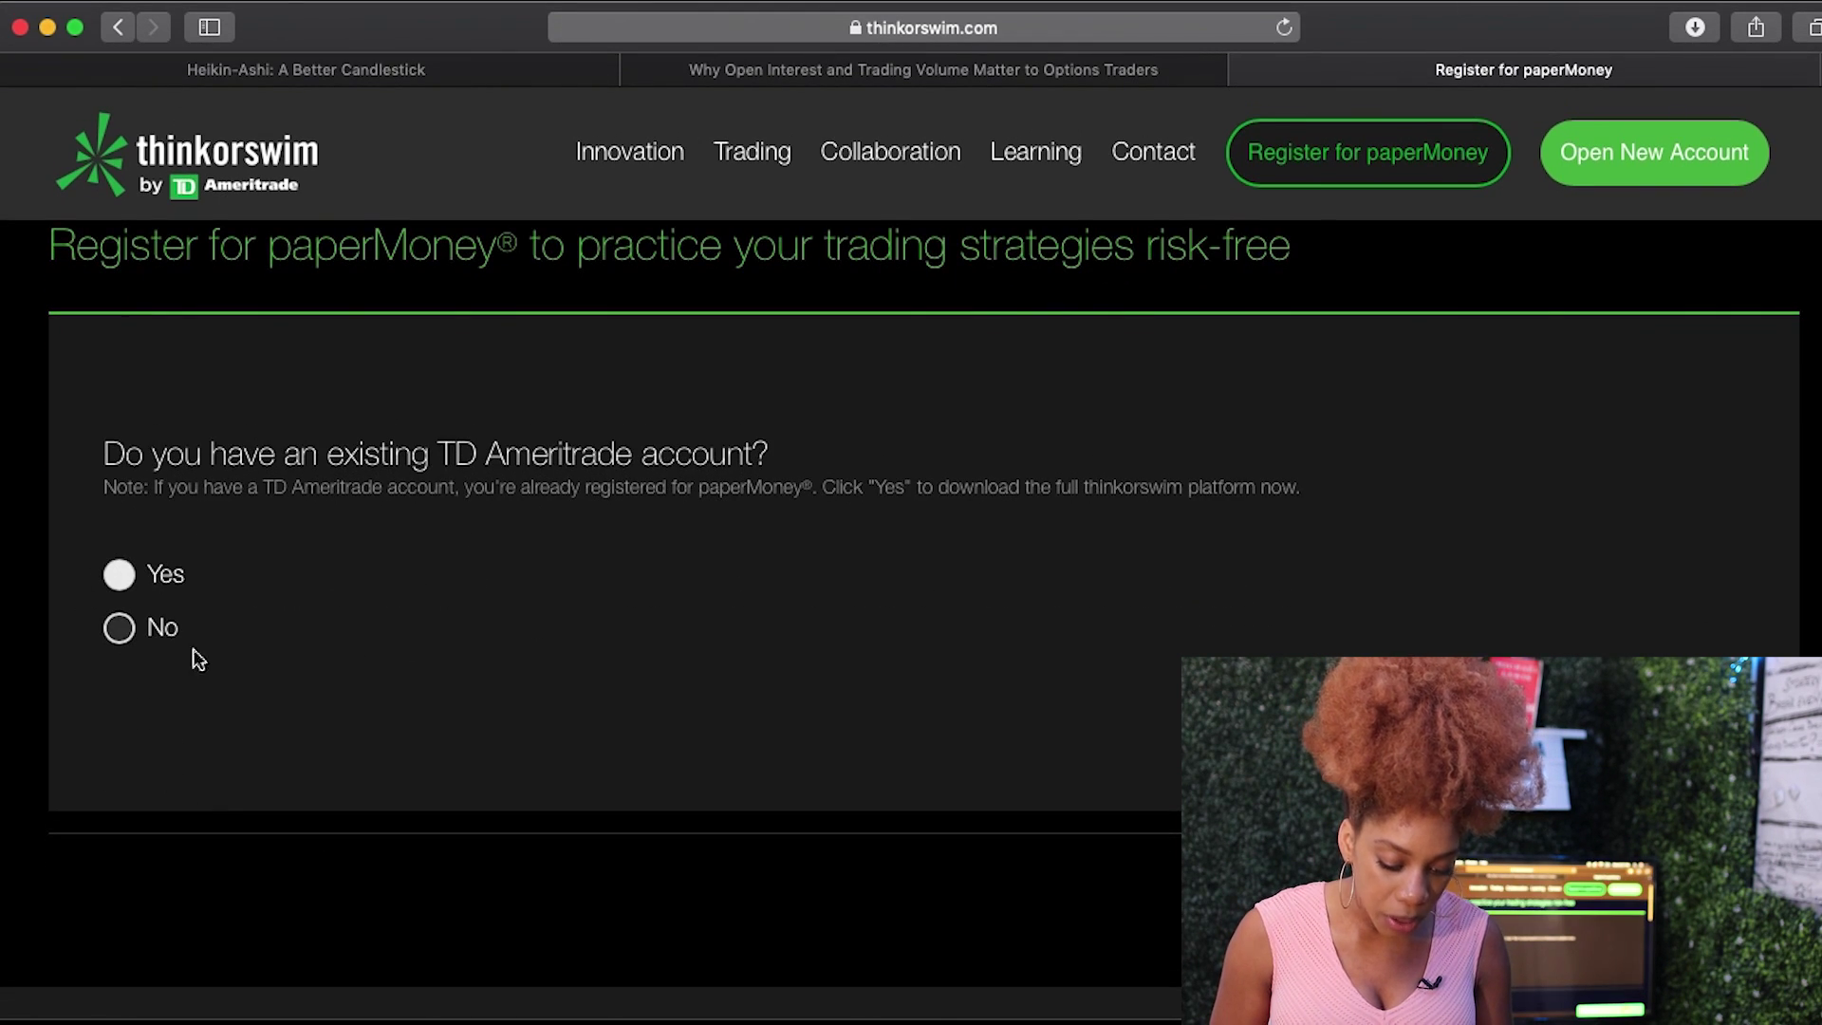
{"action": "left_click", "coordinate": [119, 627]}
{"action": "scroll", "coordinate": [278, 710], "scroll_direction": "down", "scroll_amount": 10}
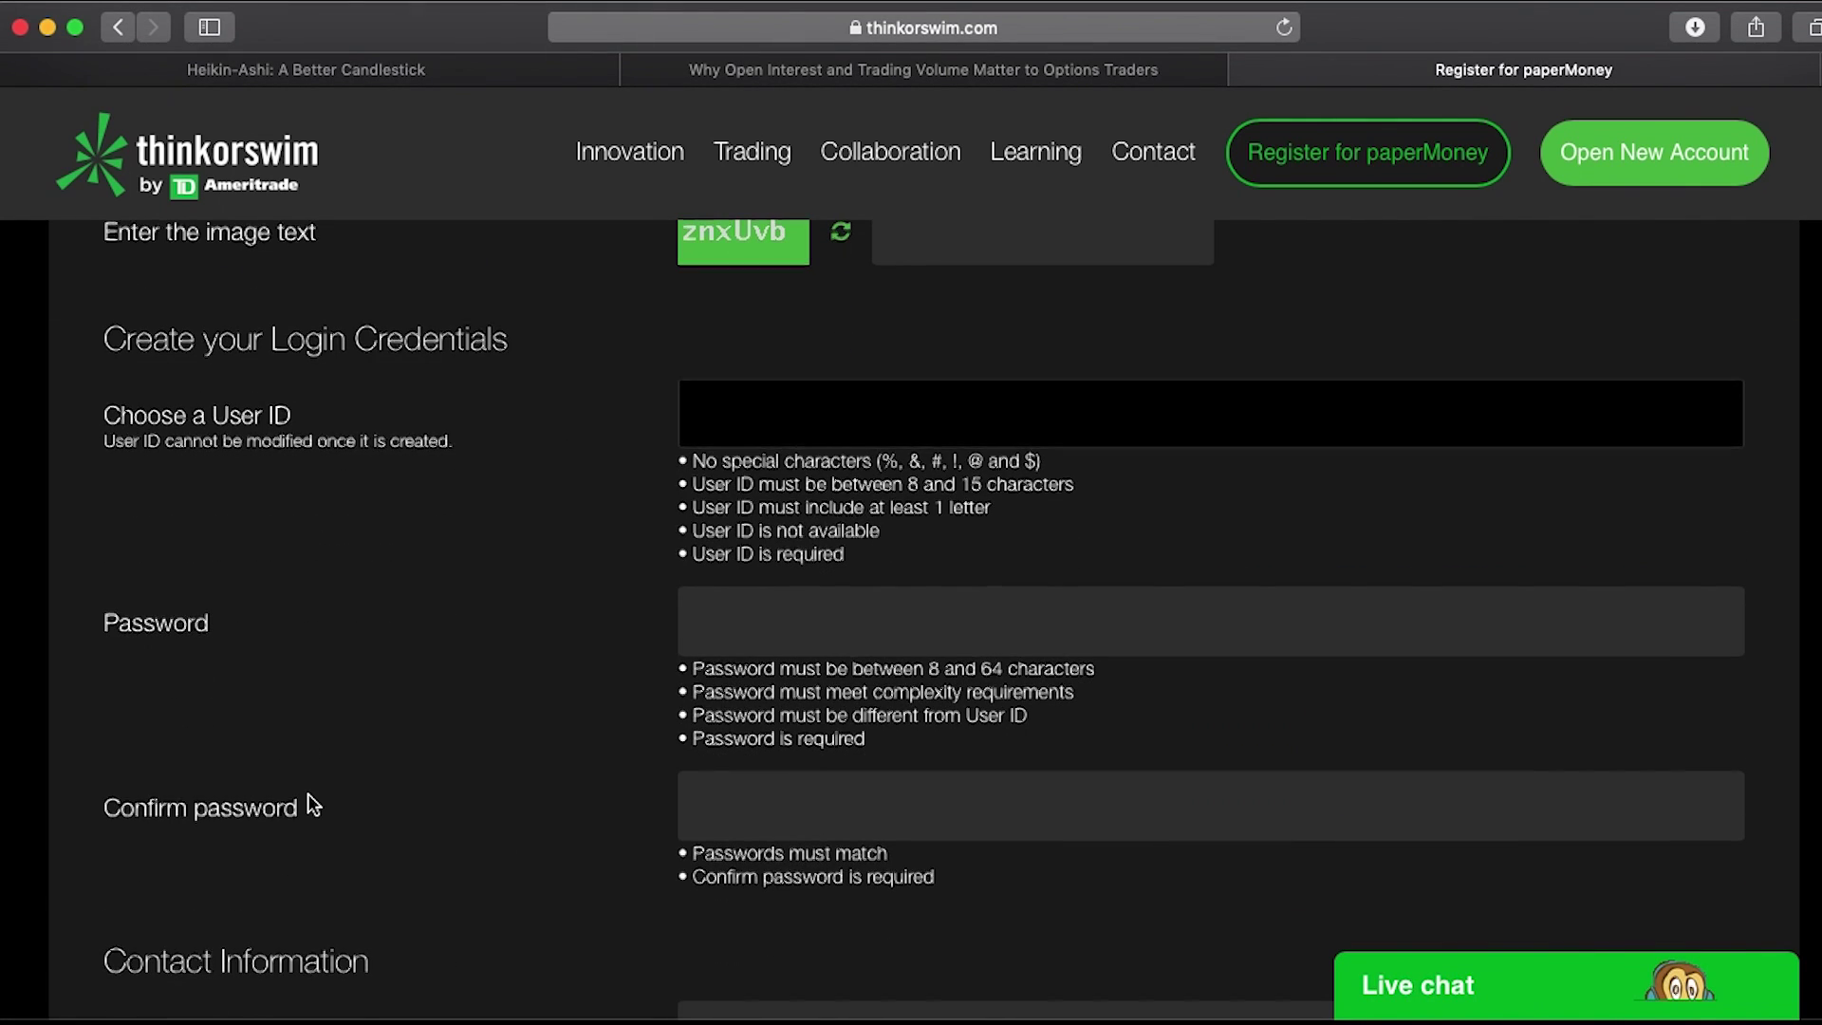
{"action": "scroll", "coordinate": [309, 797], "scroll_direction": "down", "scroll_amount": 15}
{"action": "scroll", "coordinate": [309, 798], "scroll_direction": "up", "scroll_amount": 5}
{"action": "scroll", "coordinate": [308, 793], "scroll_direction": "down", "scroll_amount": 10}
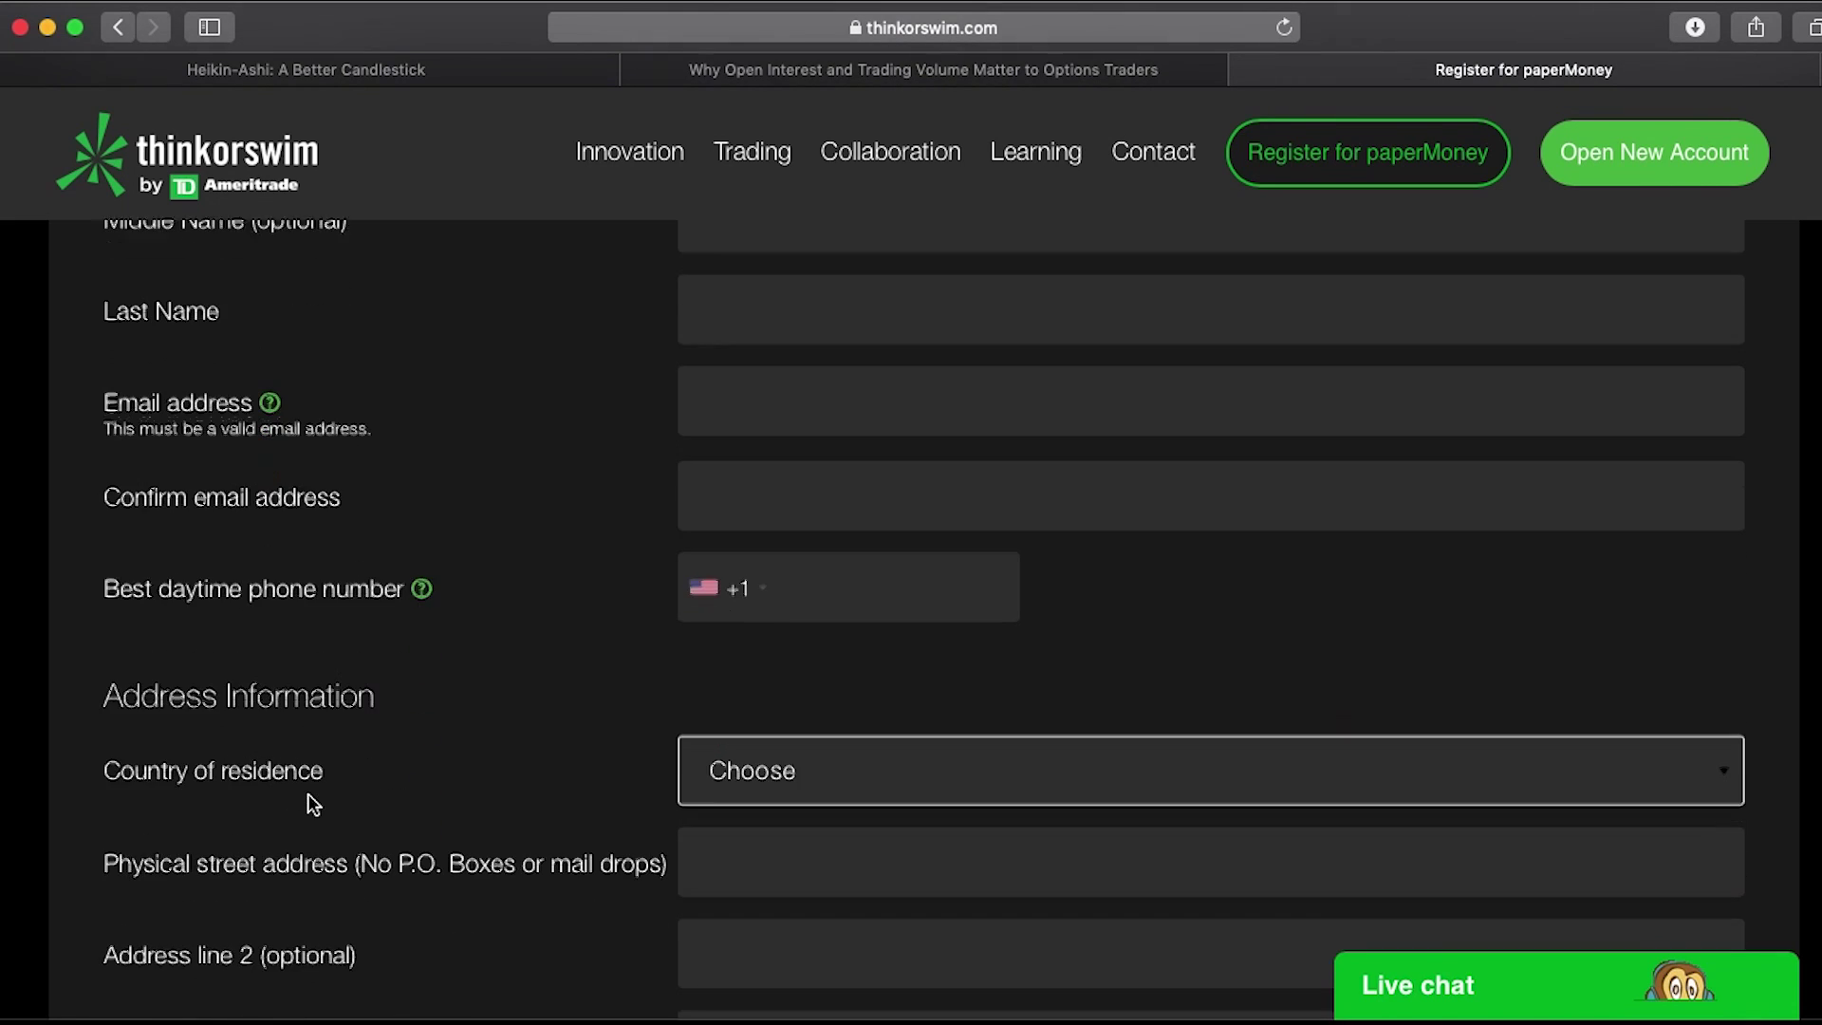
{"action": "scroll", "coordinate": [308, 793], "scroll_direction": "down", "scroll_amount": 10}
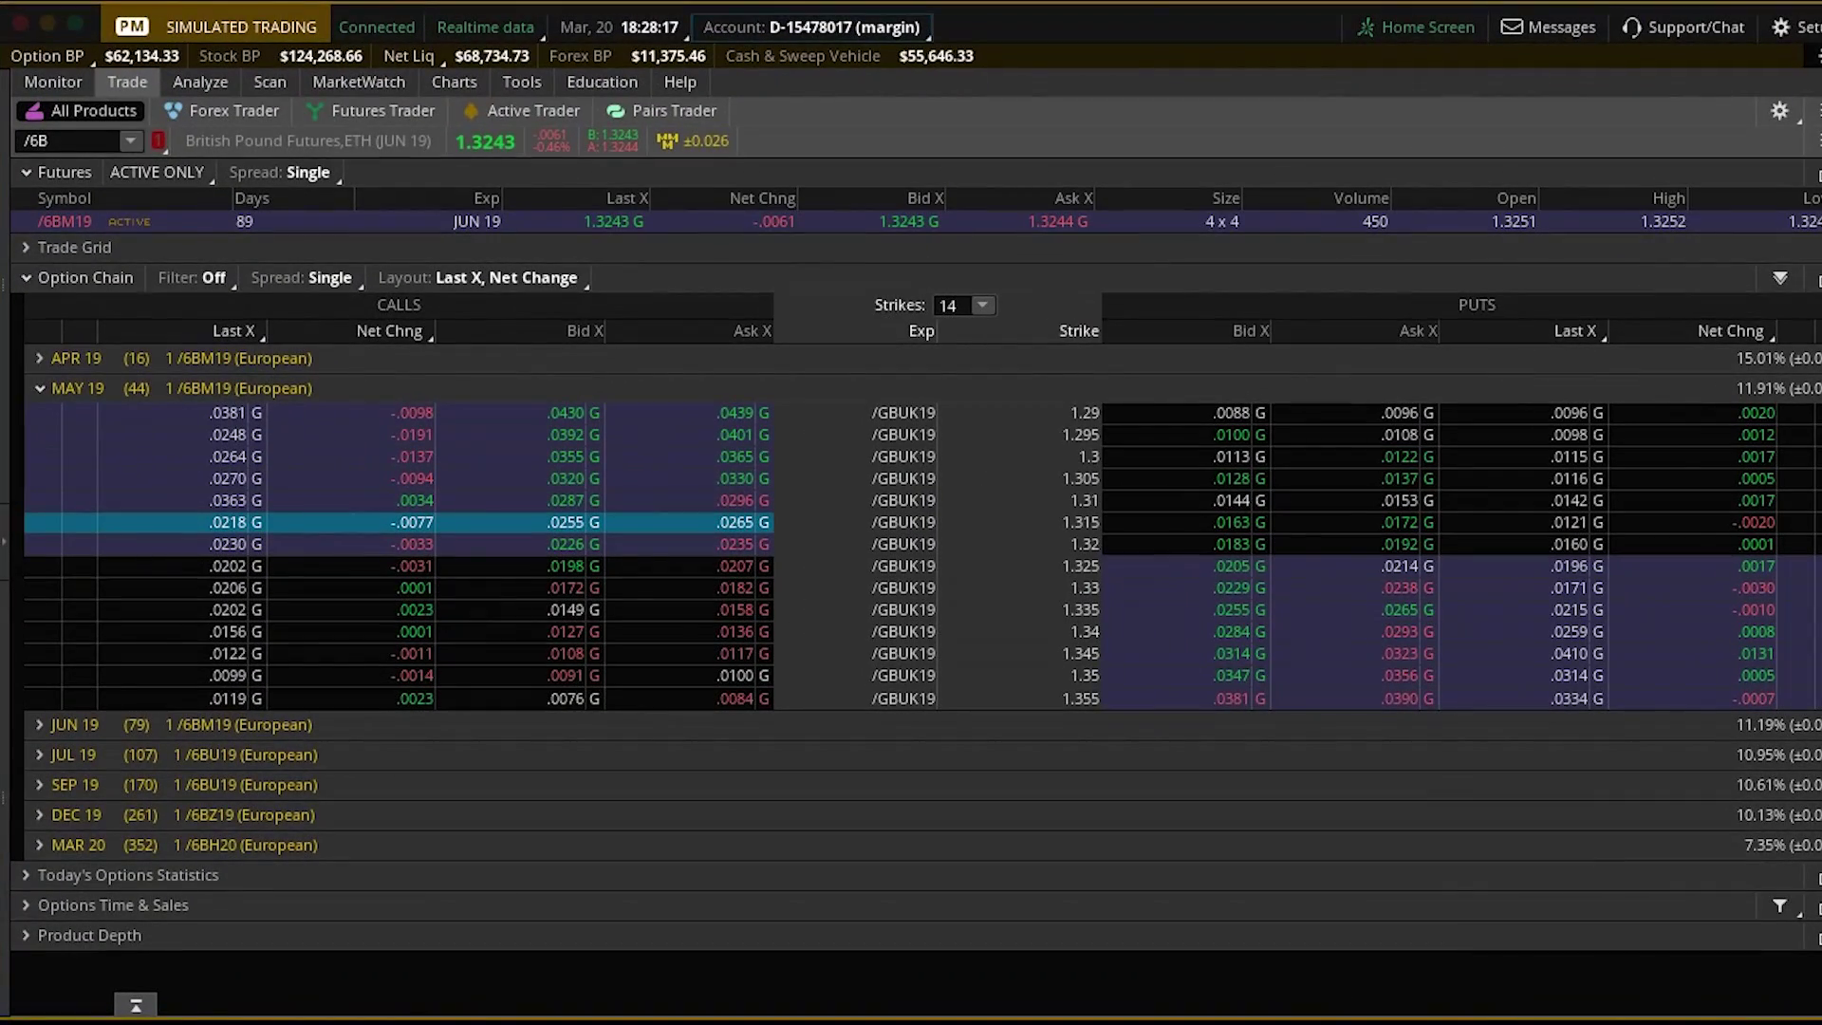
- Log off thinkorswim and relaunch it through Spotlight
{"action": "left_click", "coordinate": [21, 24]}
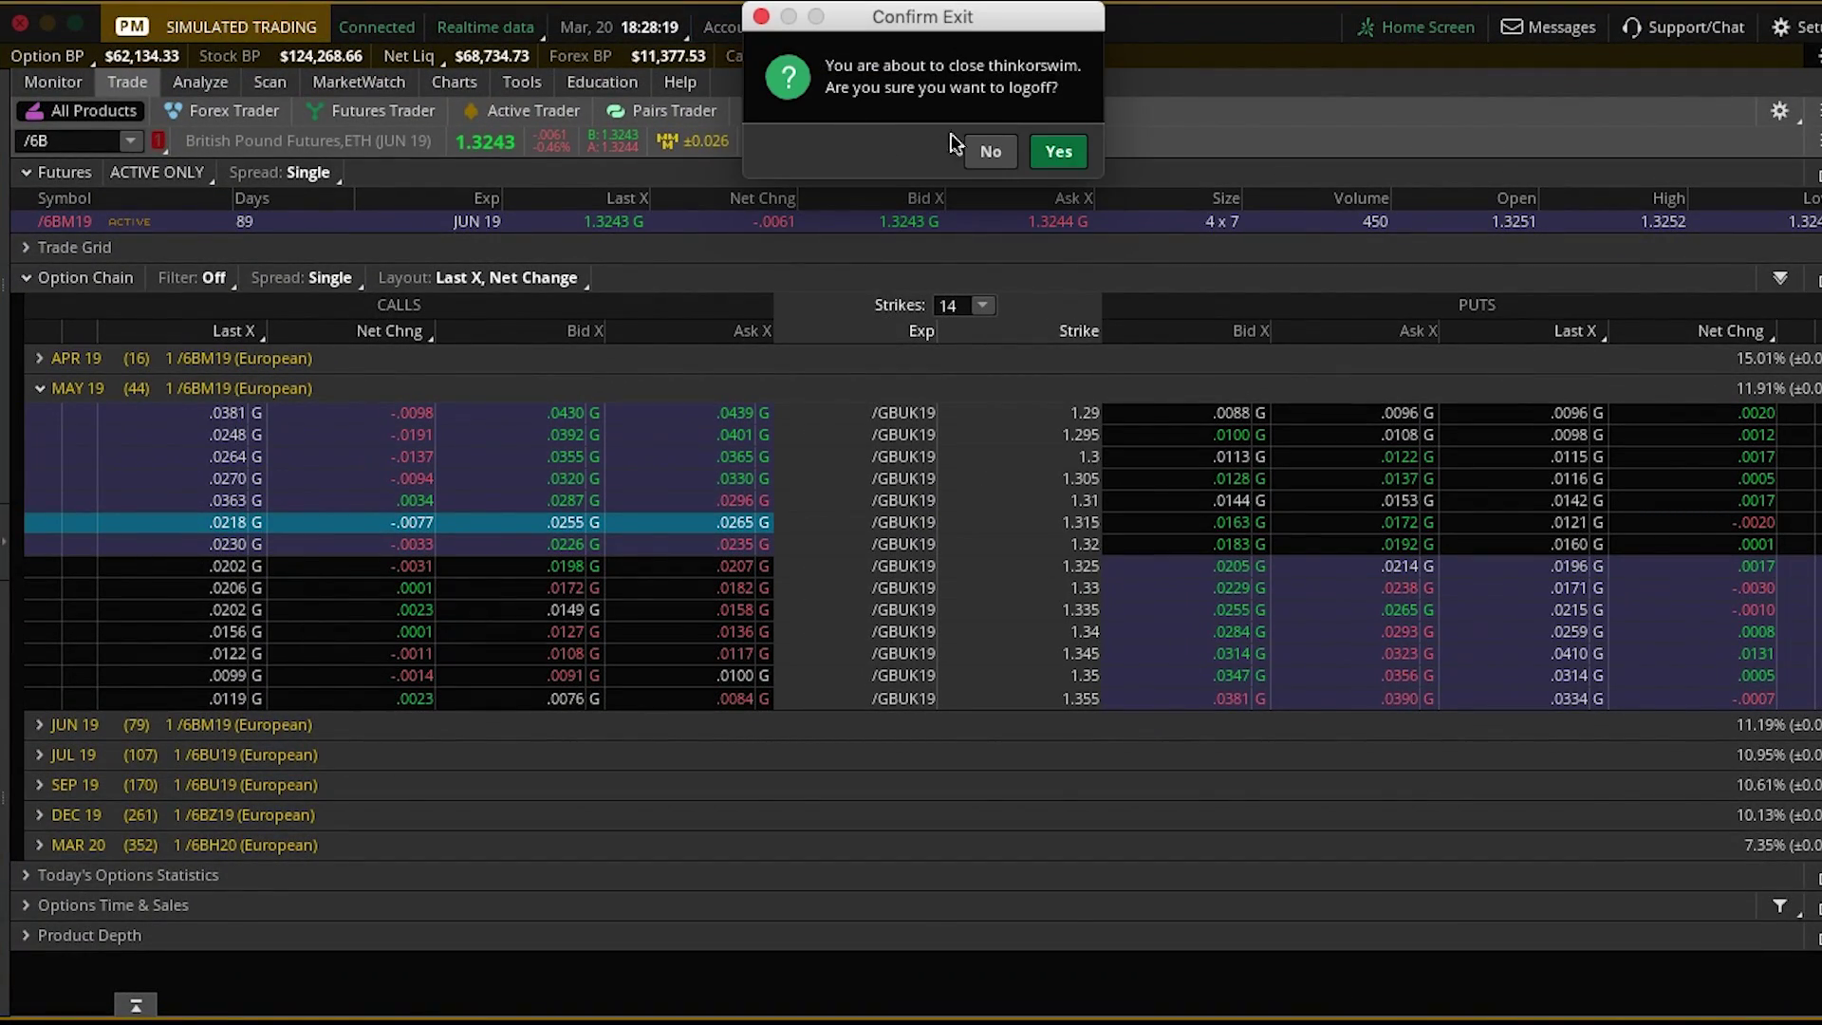
{"action": "left_click", "coordinate": [1058, 151]}
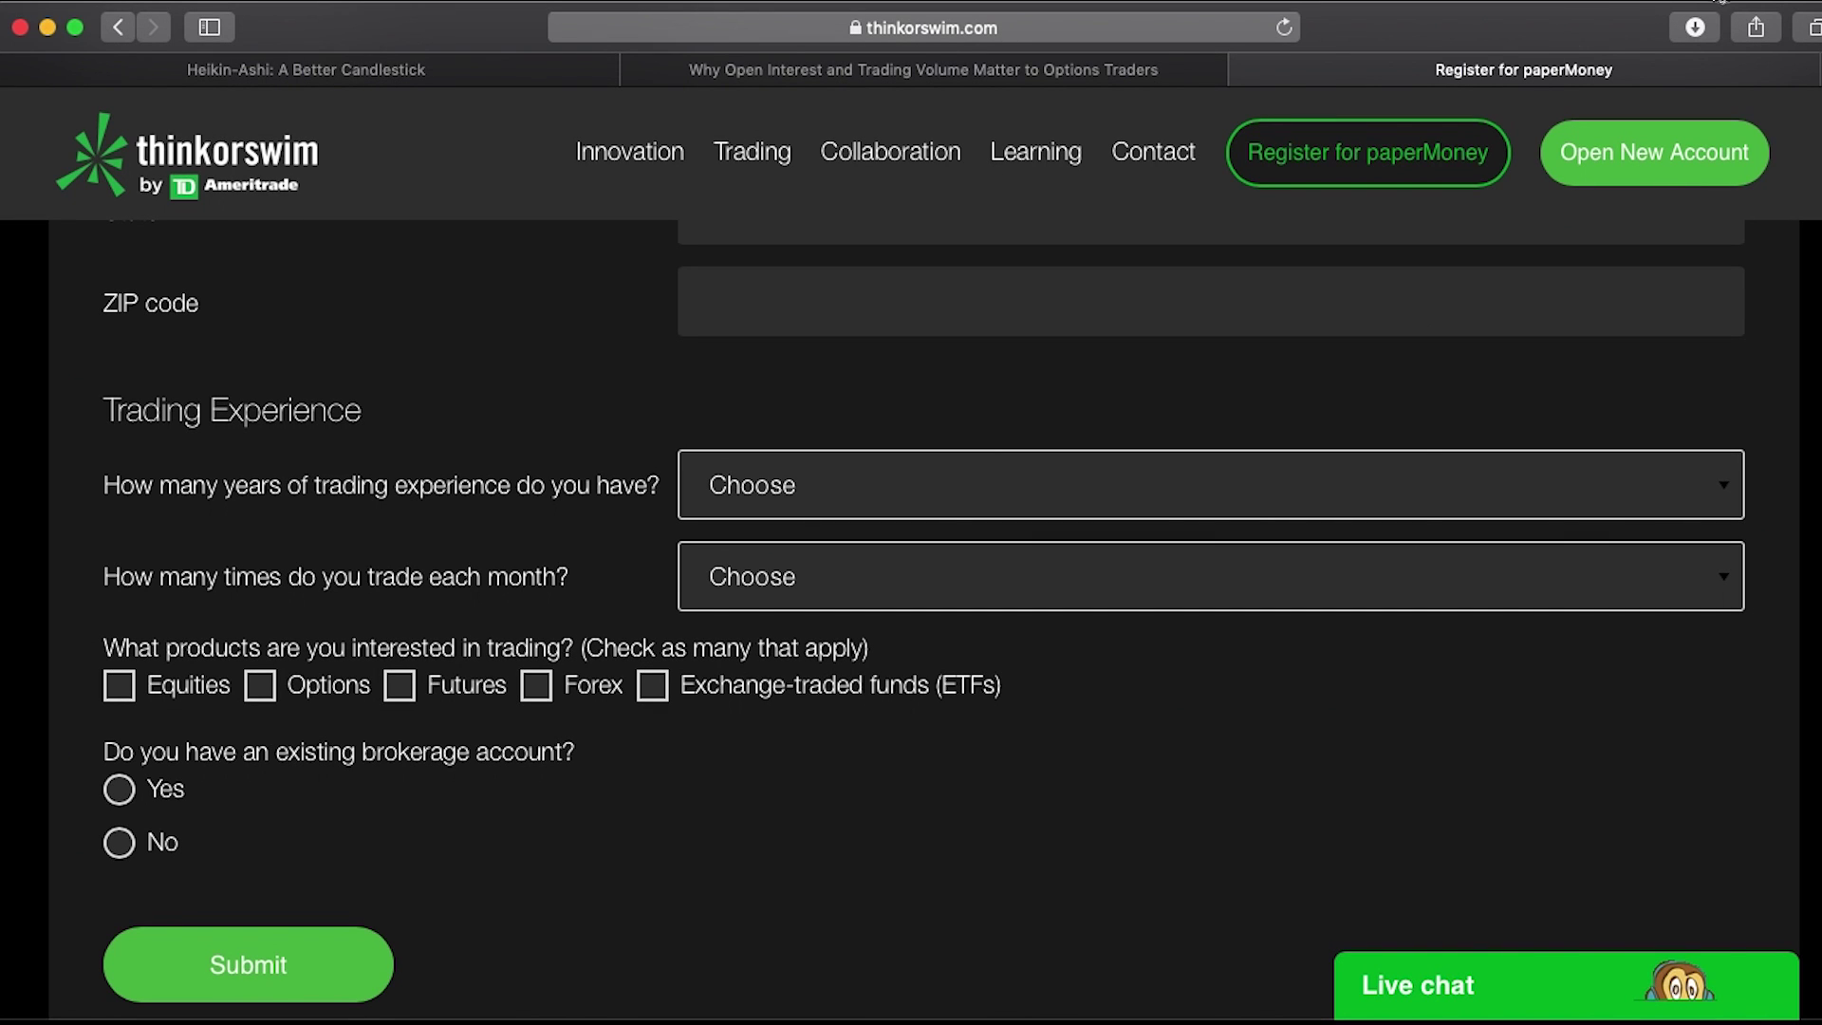
{"action": "key", "text": "super+space"}
{"action": "type", "text": "thin"}
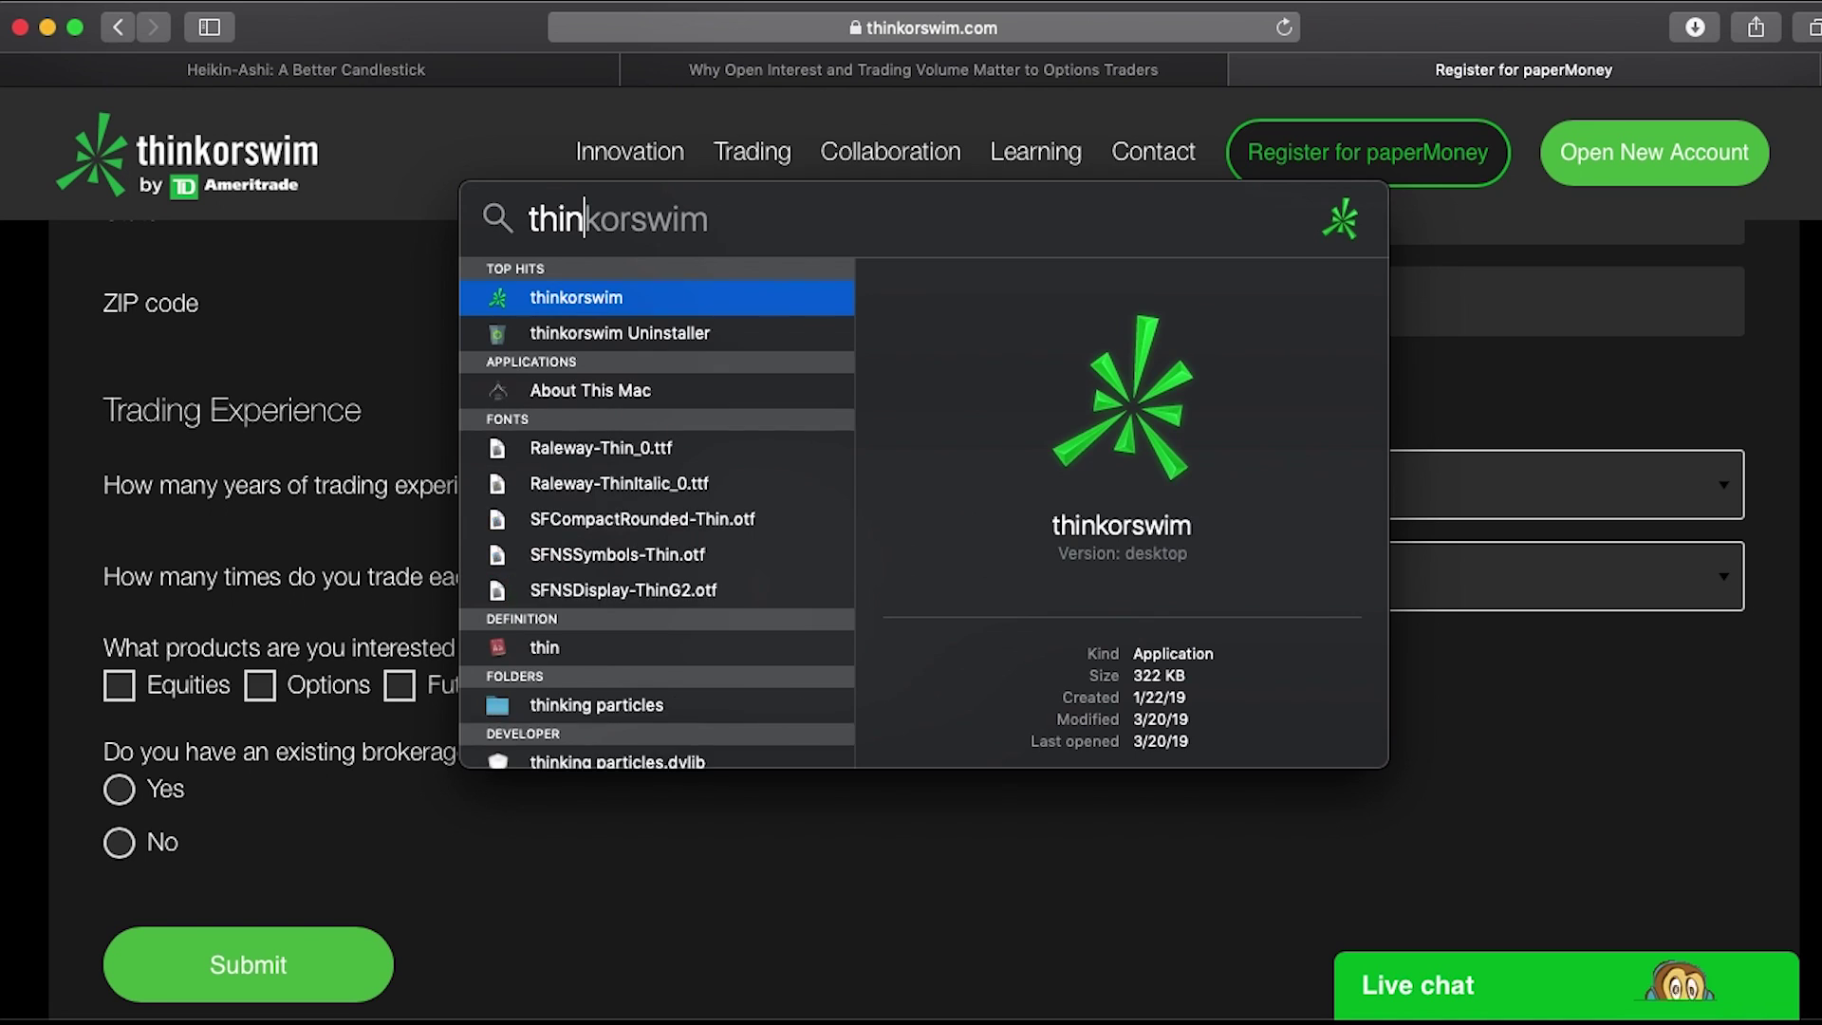
{"action": "key", "text": "Return"}
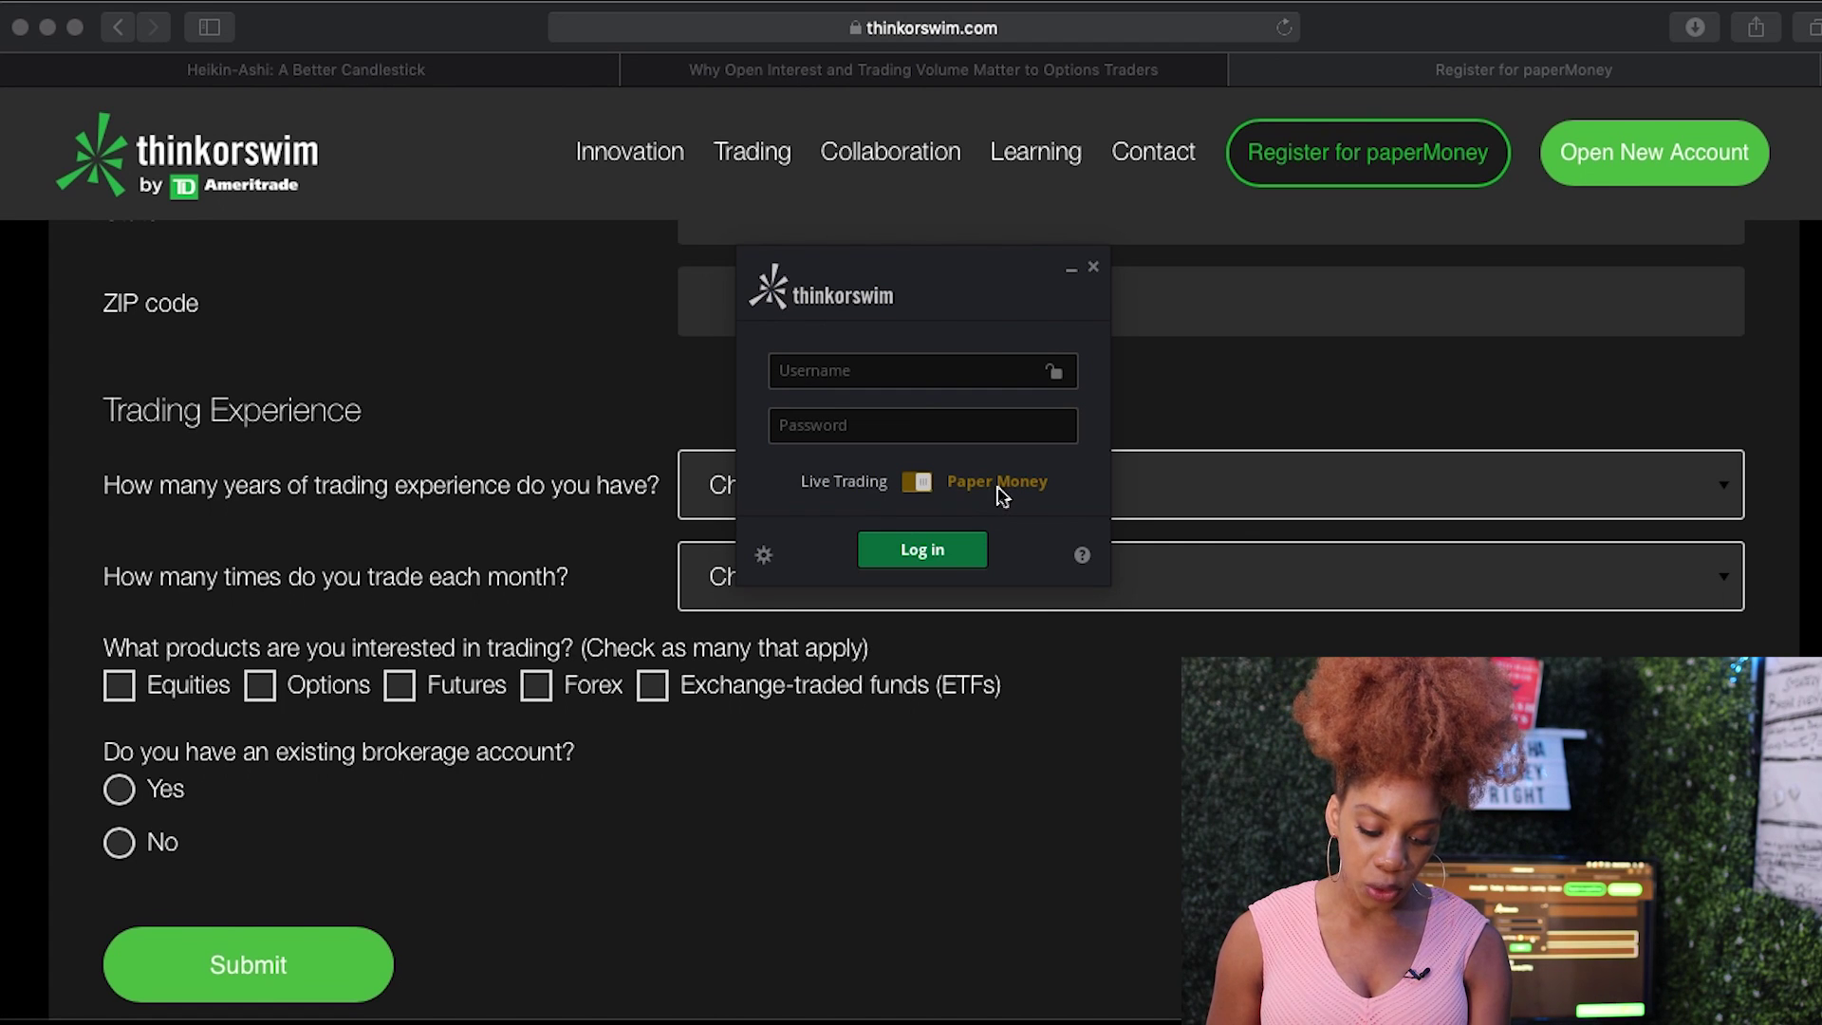
- Log in to Paper Money mode with the account username and password
{"action": "left_click", "coordinate": [920, 483]}
{"action": "left_click", "coordinate": [921, 482]}
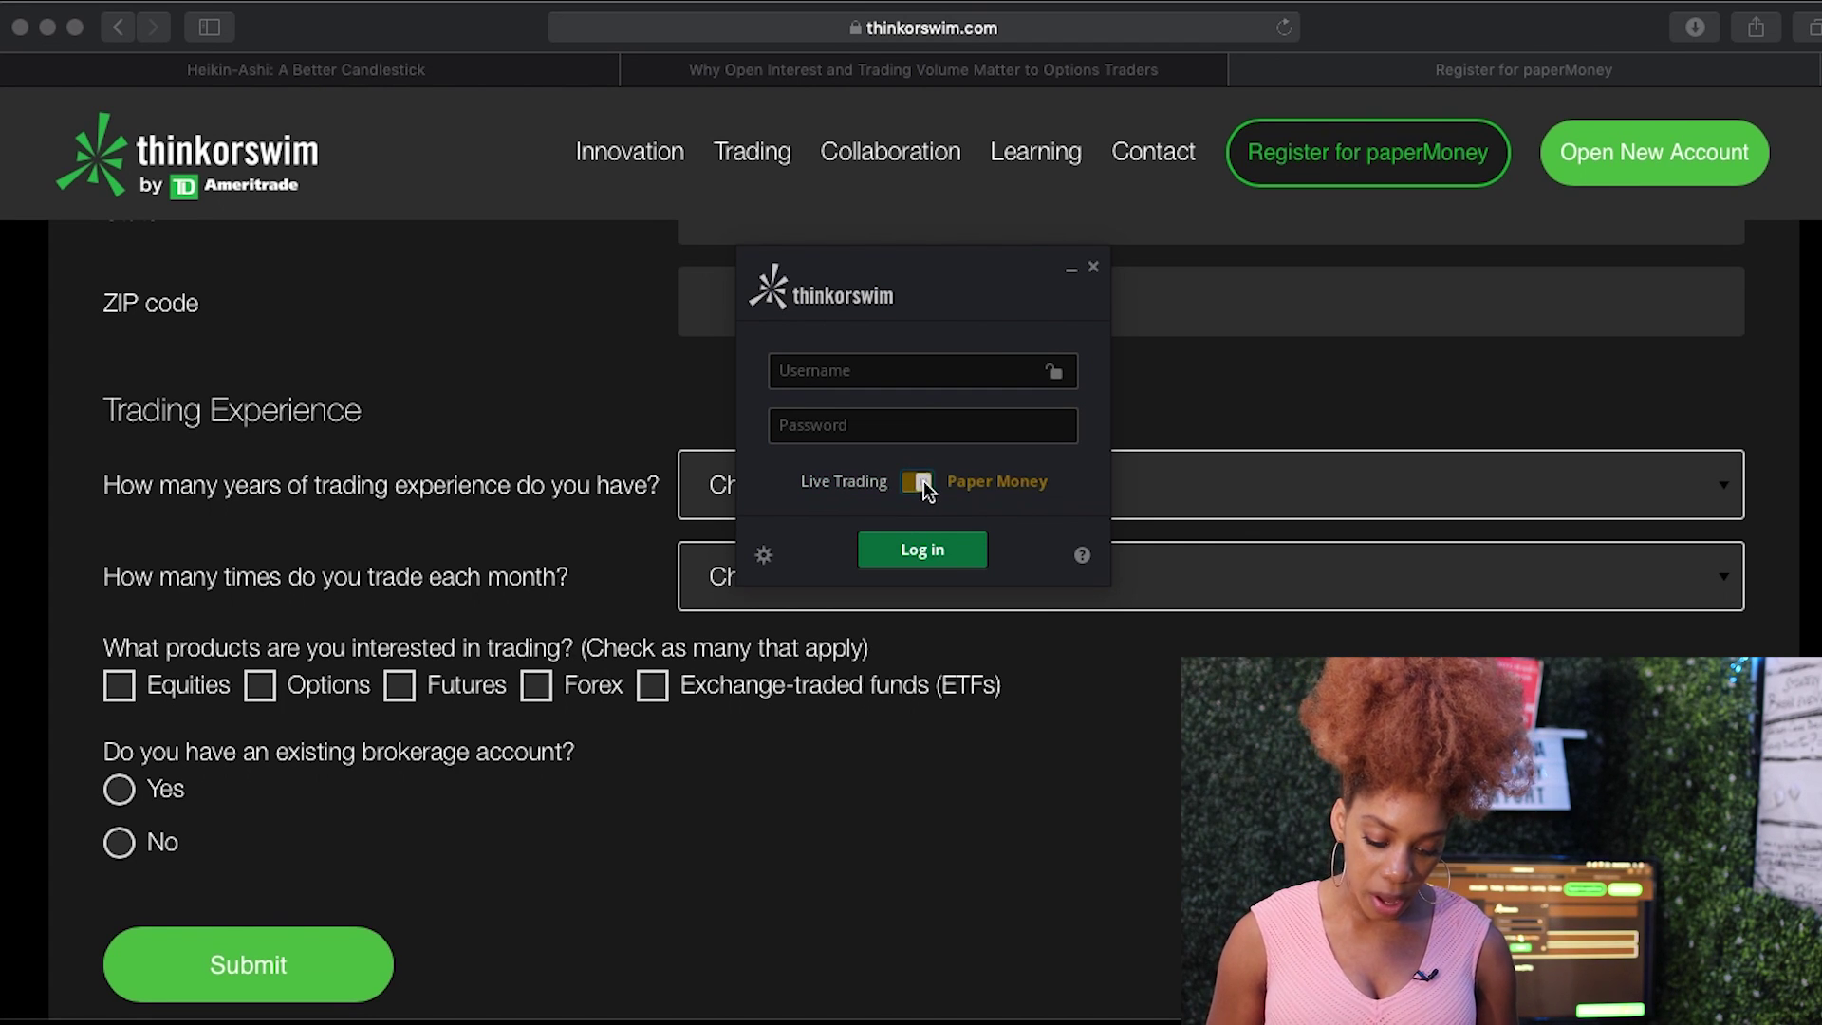
{"action": "left_click", "coordinate": [896, 373]}
{"action": "type", "text": "4083052s"}
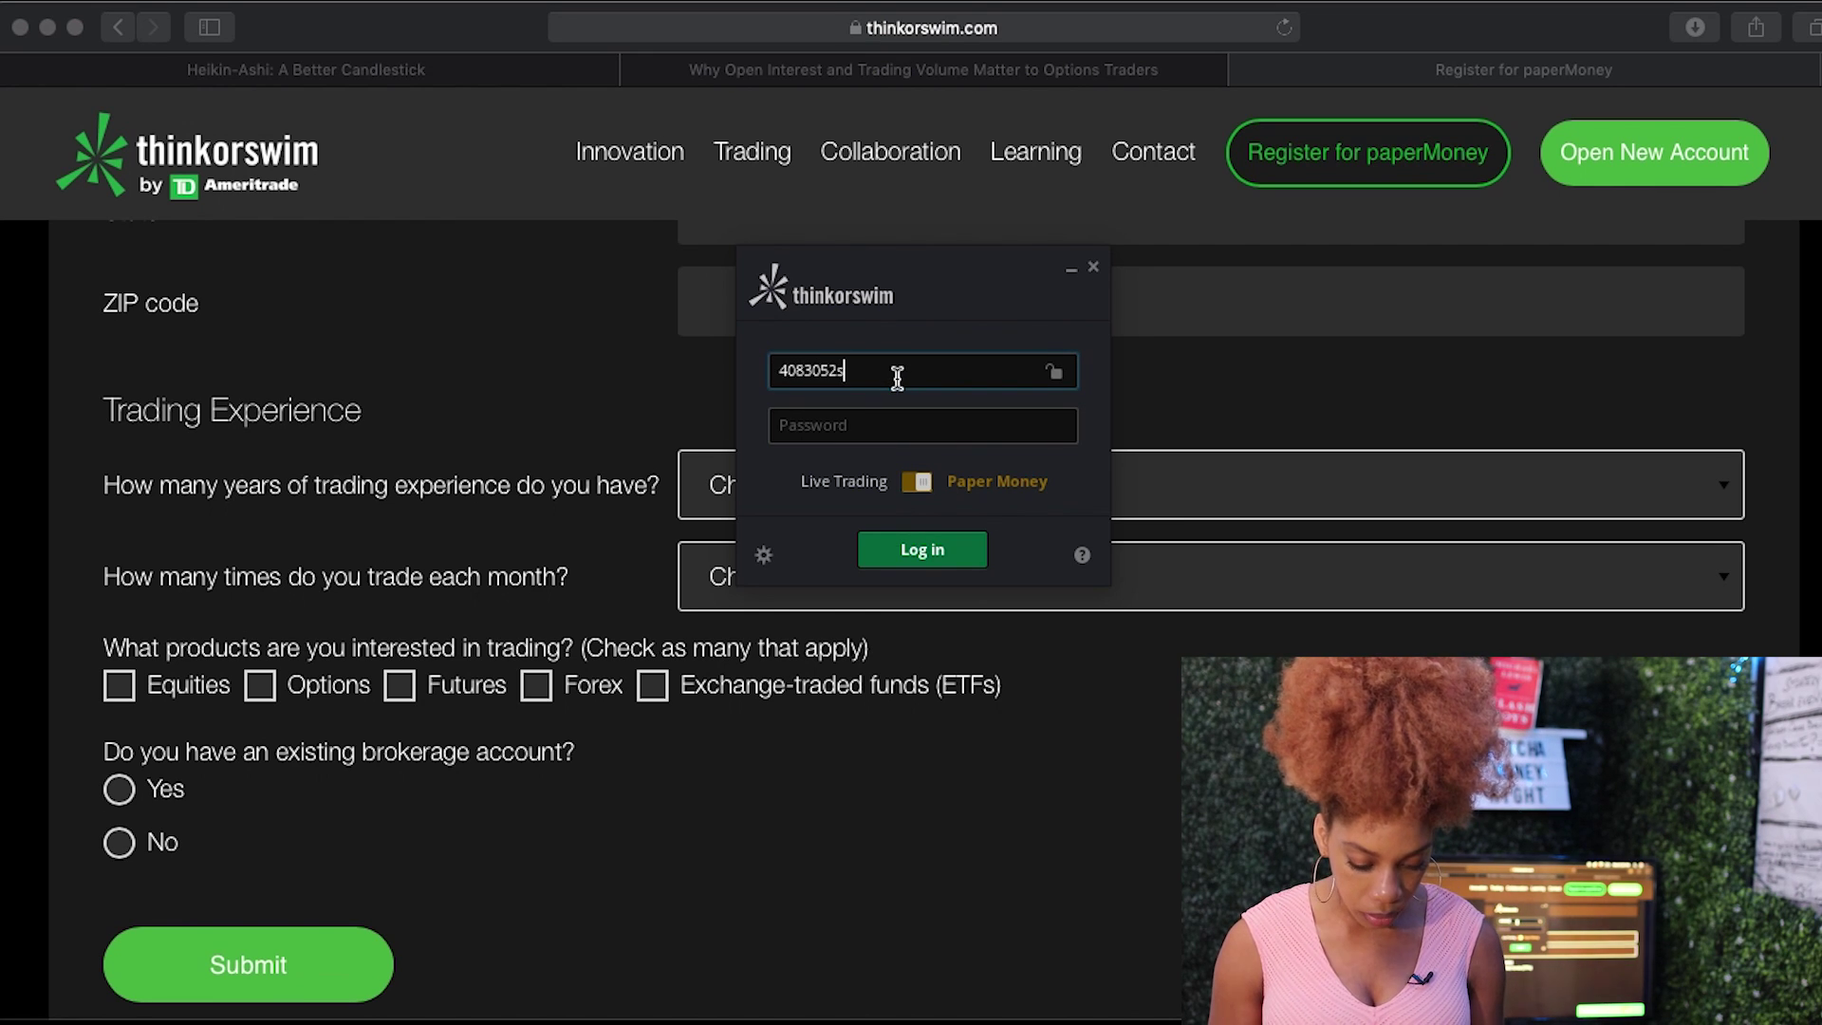
{"action": "key", "text": "Tab"}
{"action": "type", "text": "•••••••••"}
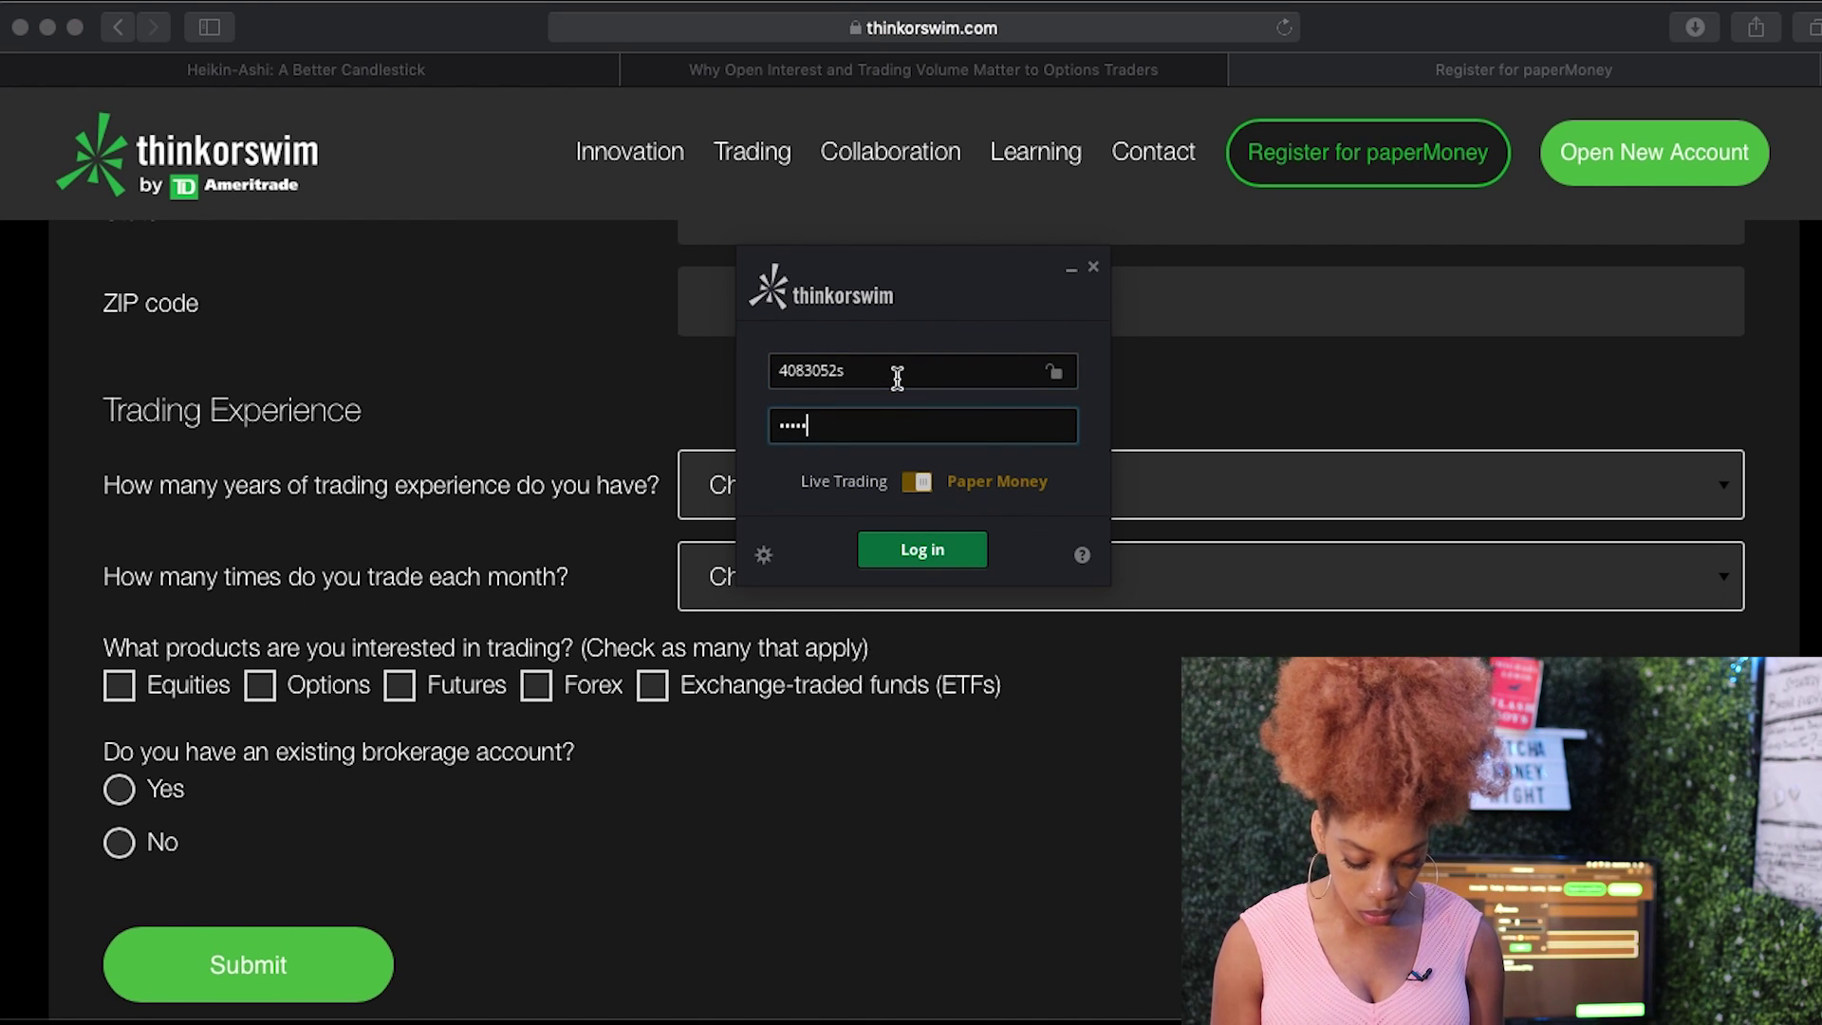
{"action": "key", "text": "Return"}
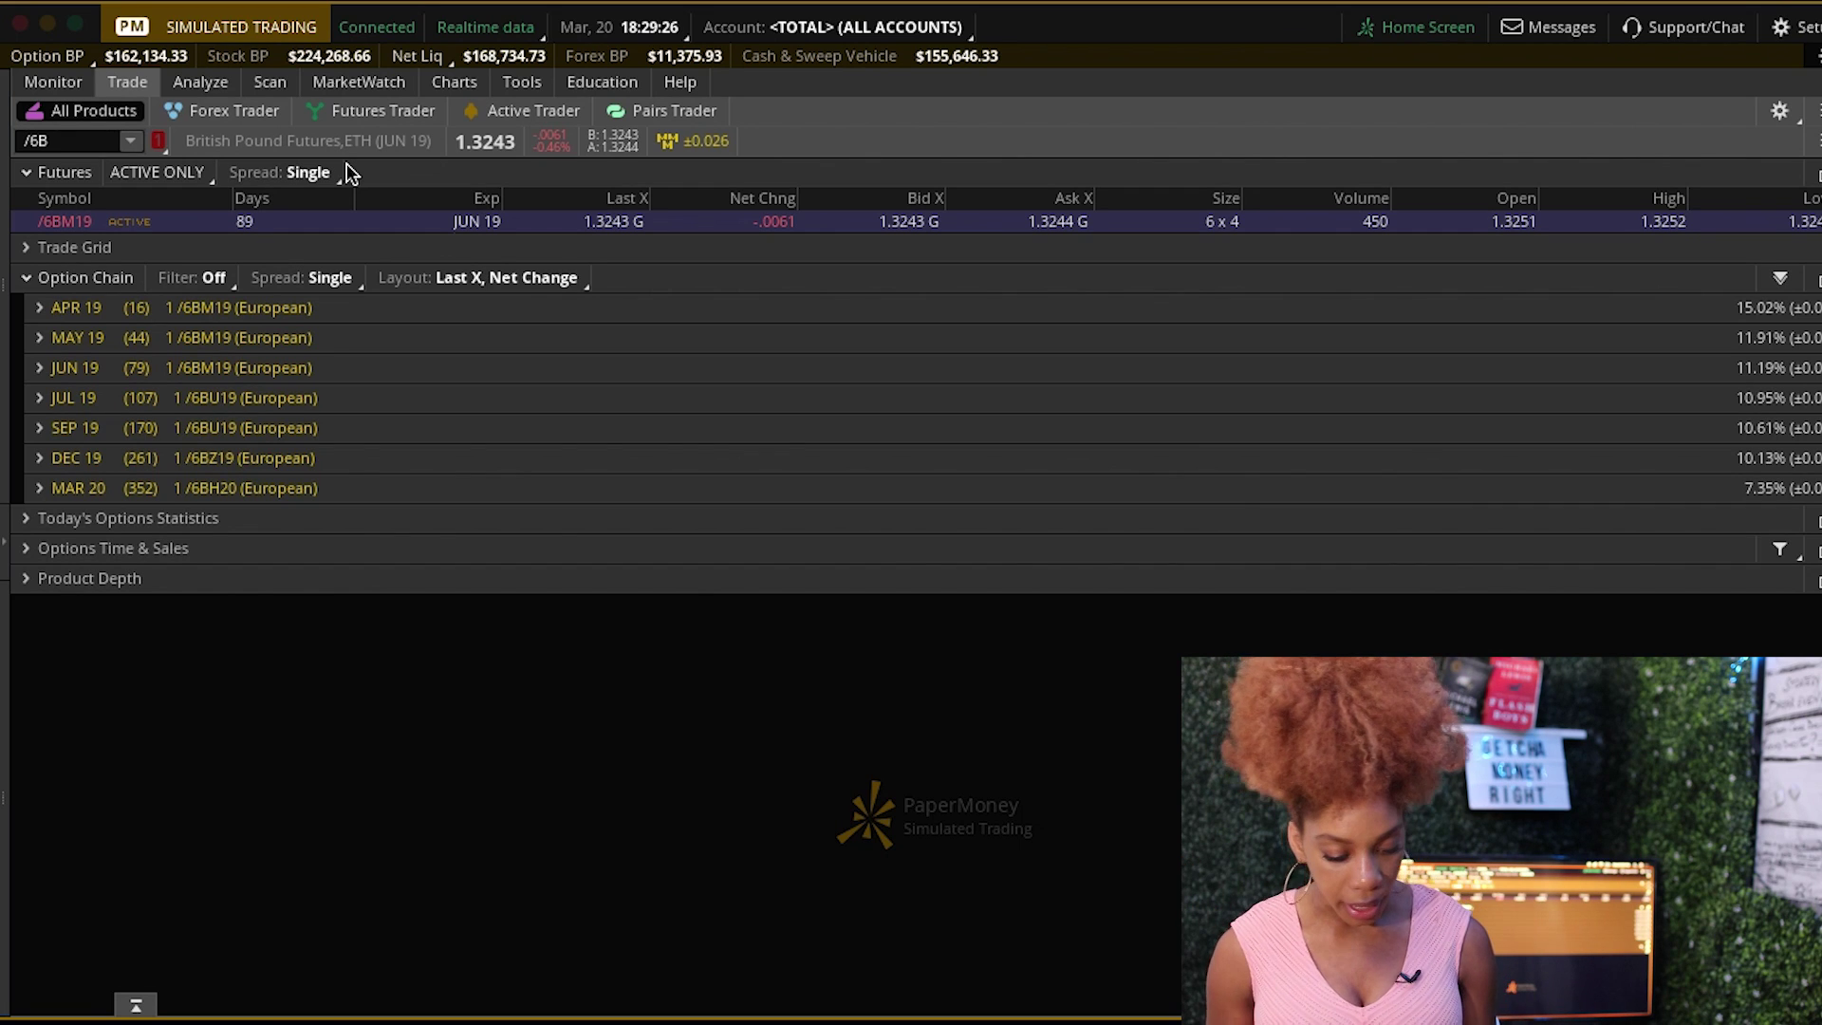
{"action": "left_click", "coordinate": [520, 87]}
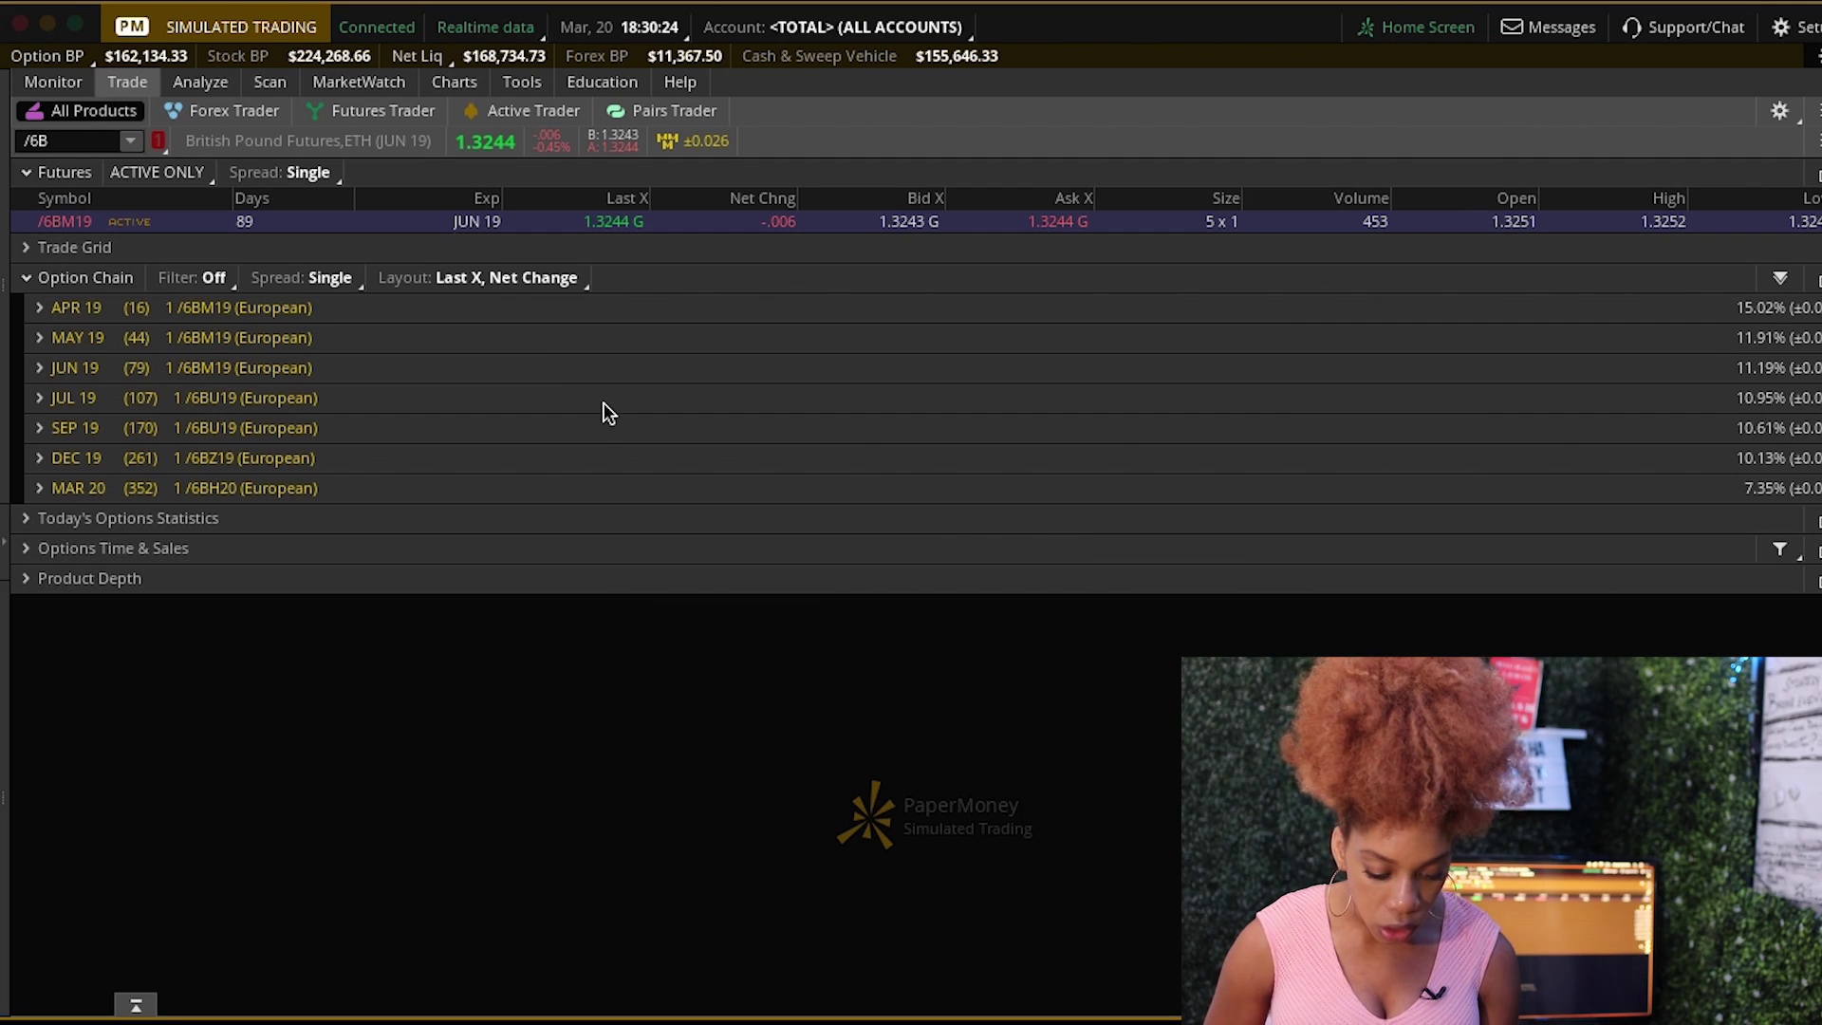
- Expand the APR 19 /6B strikes and switch to the margin account
{"action": "left_click", "coordinate": [39, 308]}
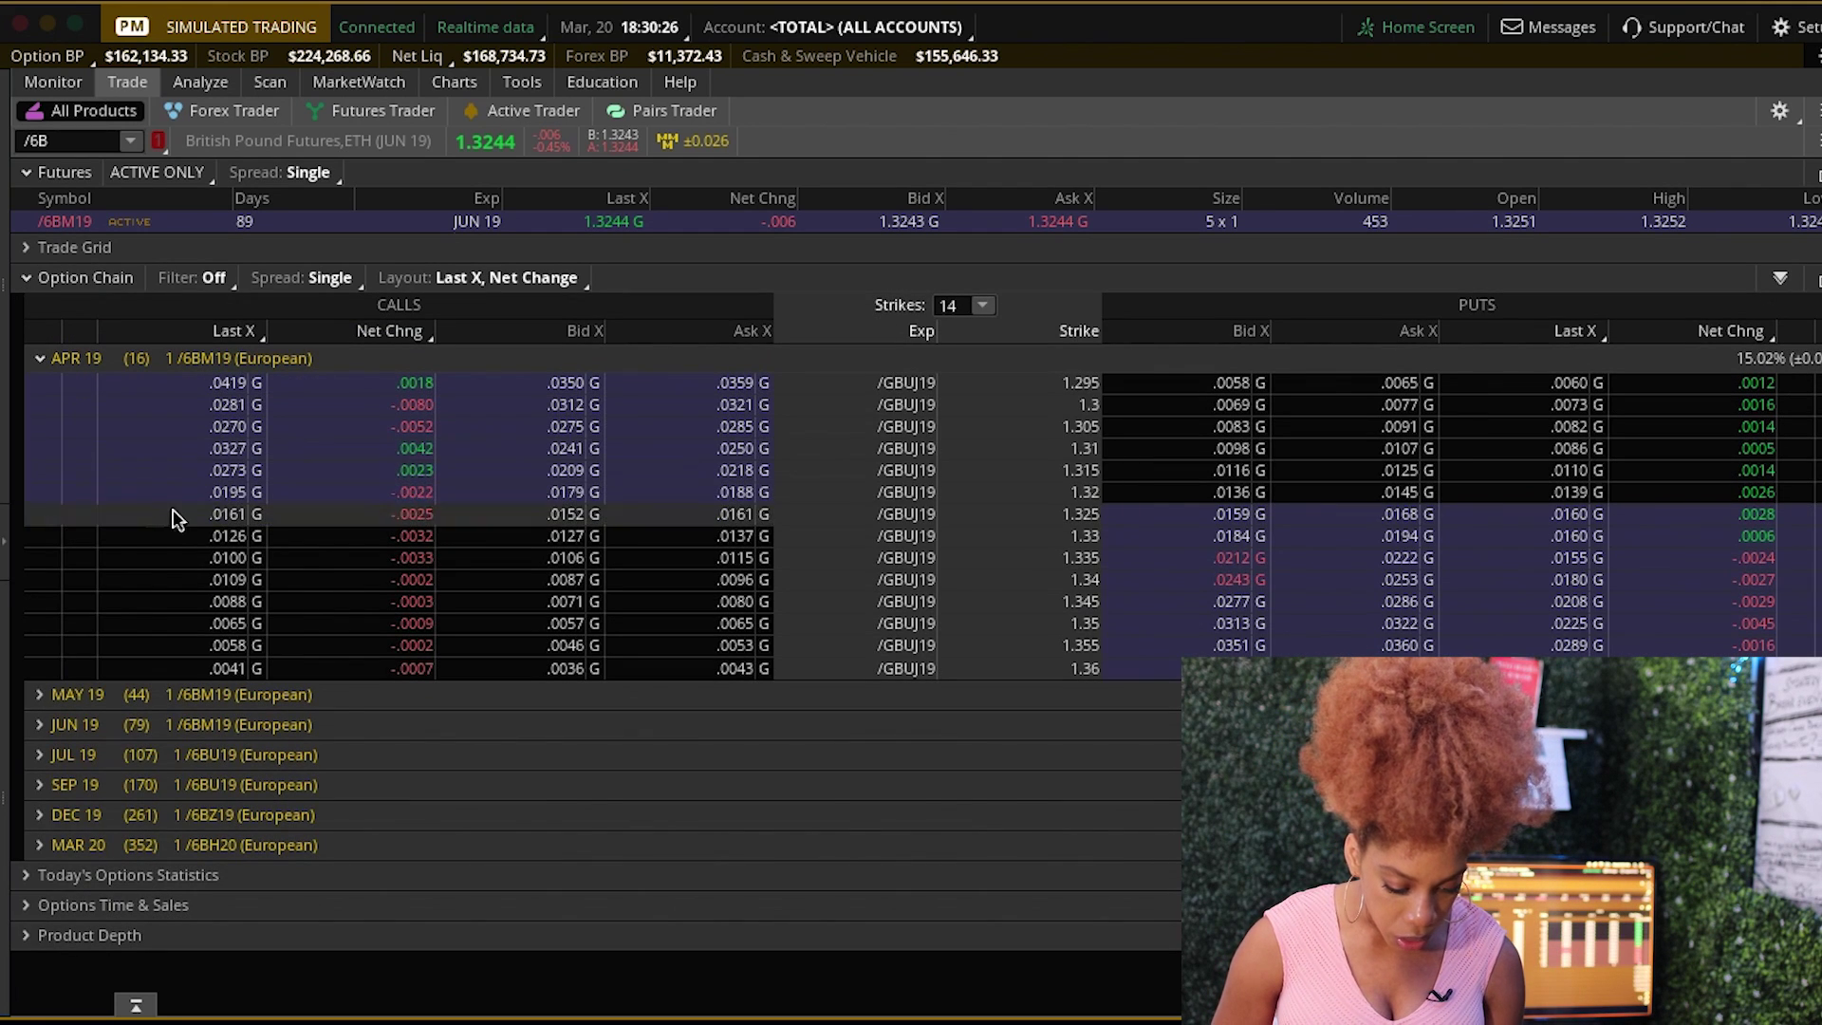
{"action": "right_click", "coordinate": [135, 513]}
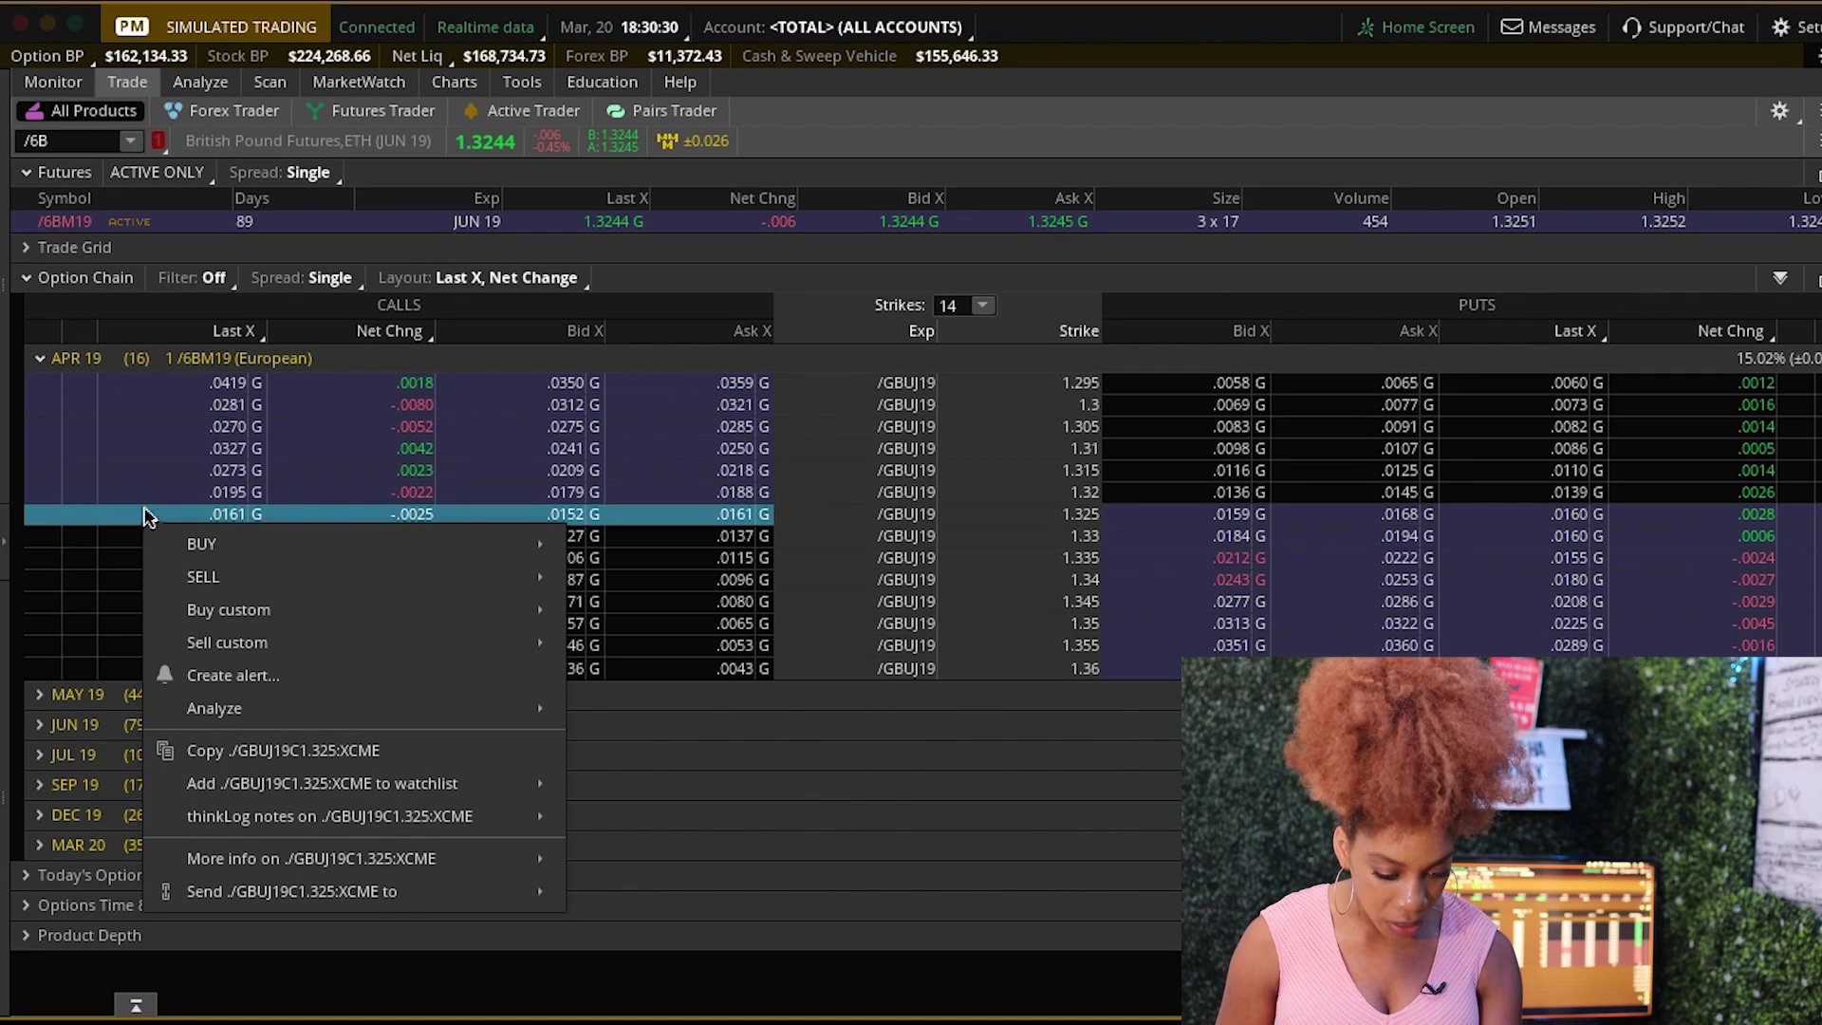
{"action": "left_click", "coordinate": [139, 85]}
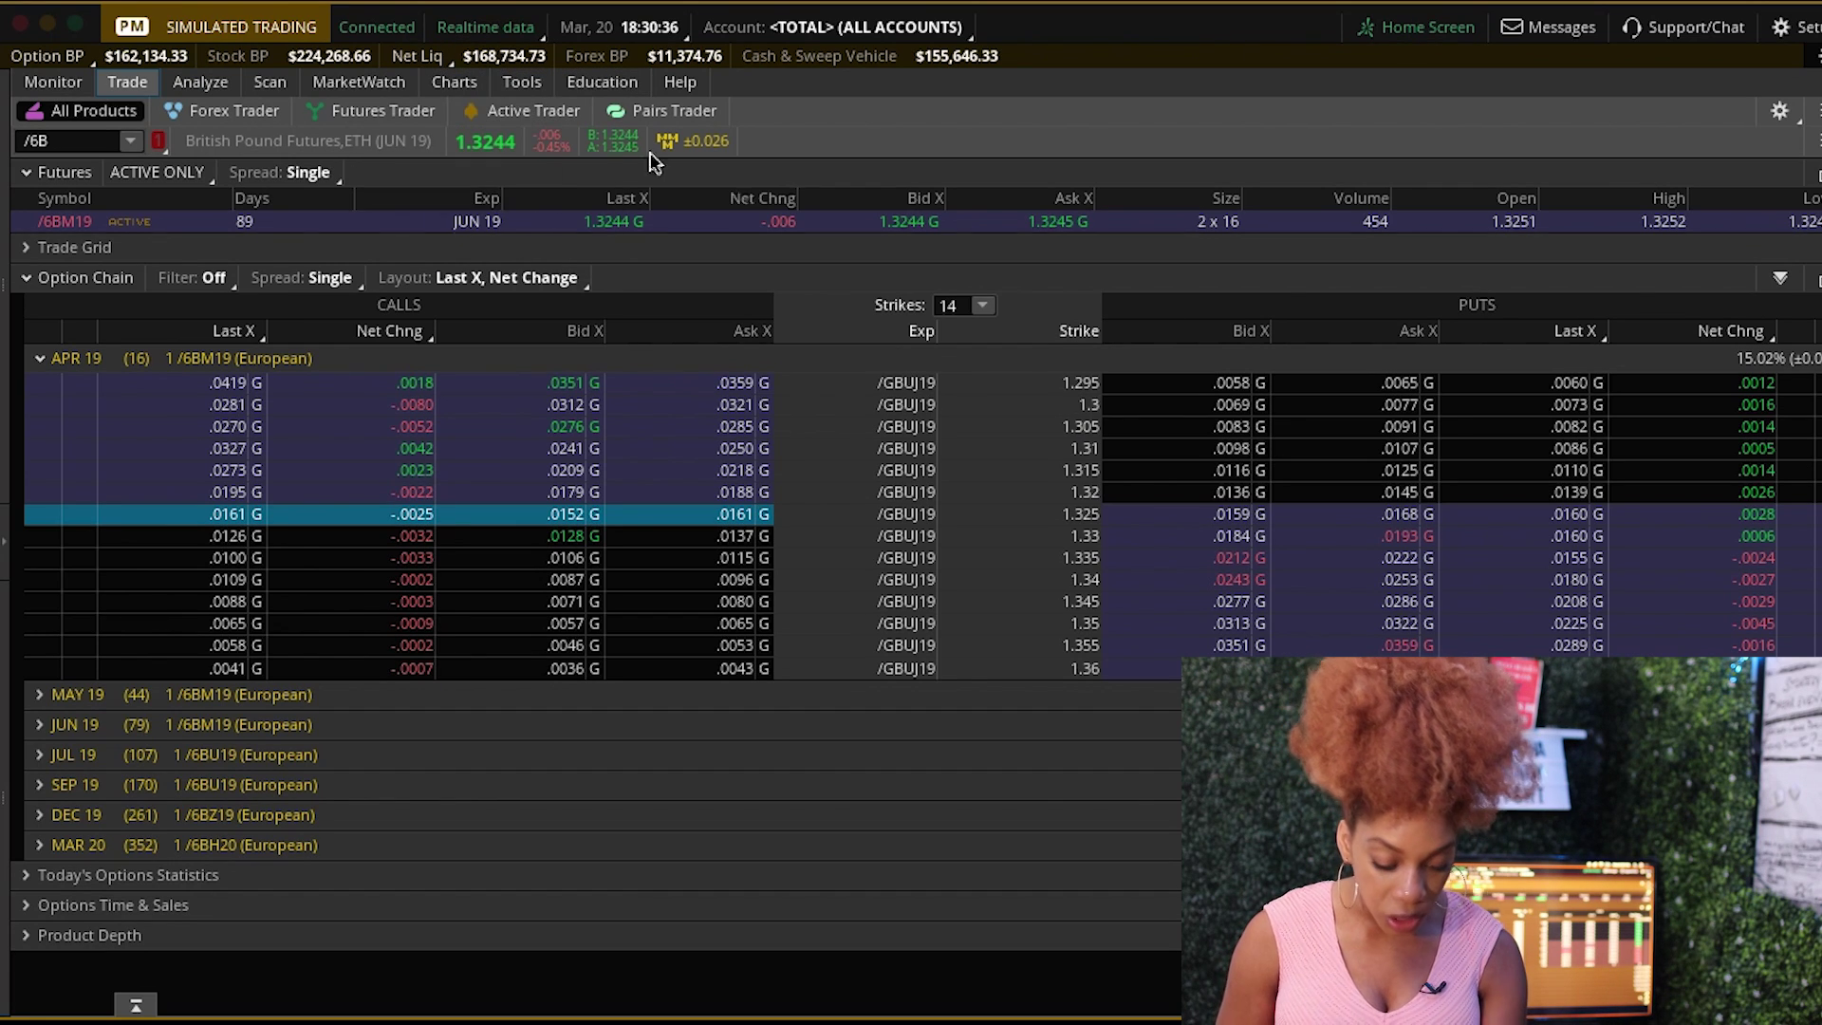
{"action": "left_click", "coordinate": [765, 20]}
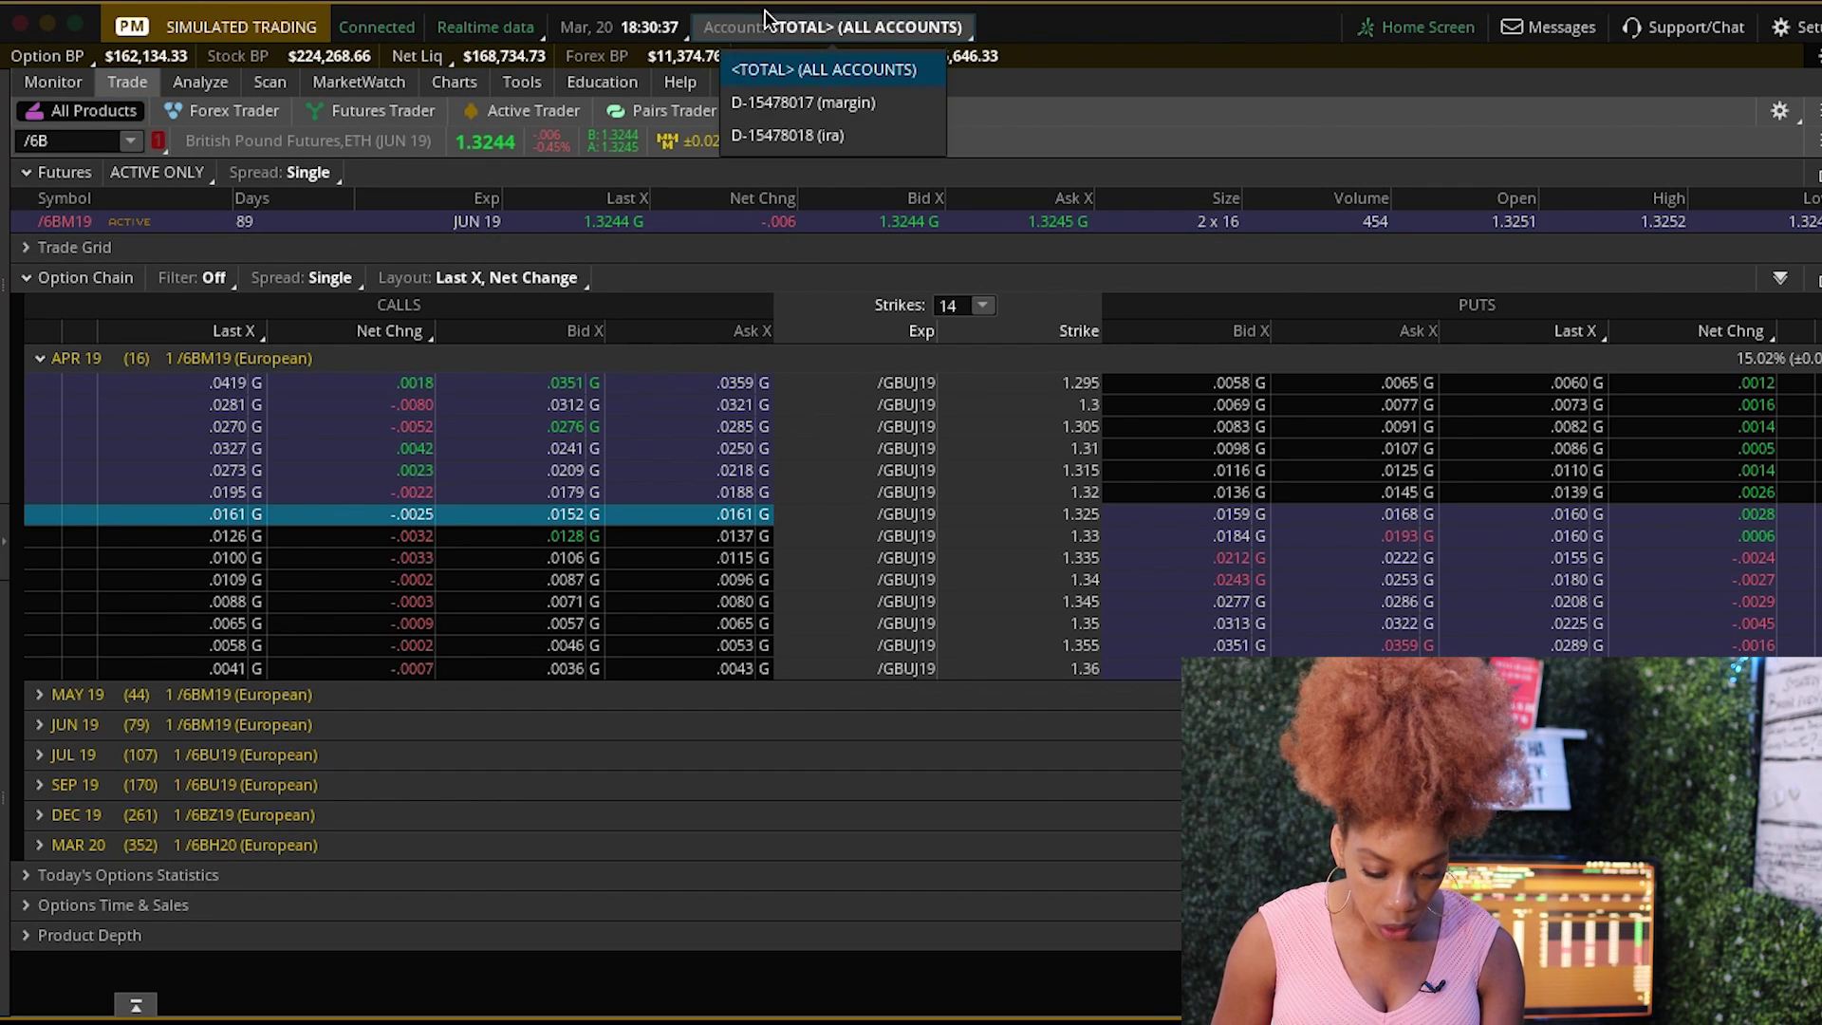
{"action": "left_click", "coordinate": [800, 80]}
{"action": "right_click", "coordinate": [134, 424]}
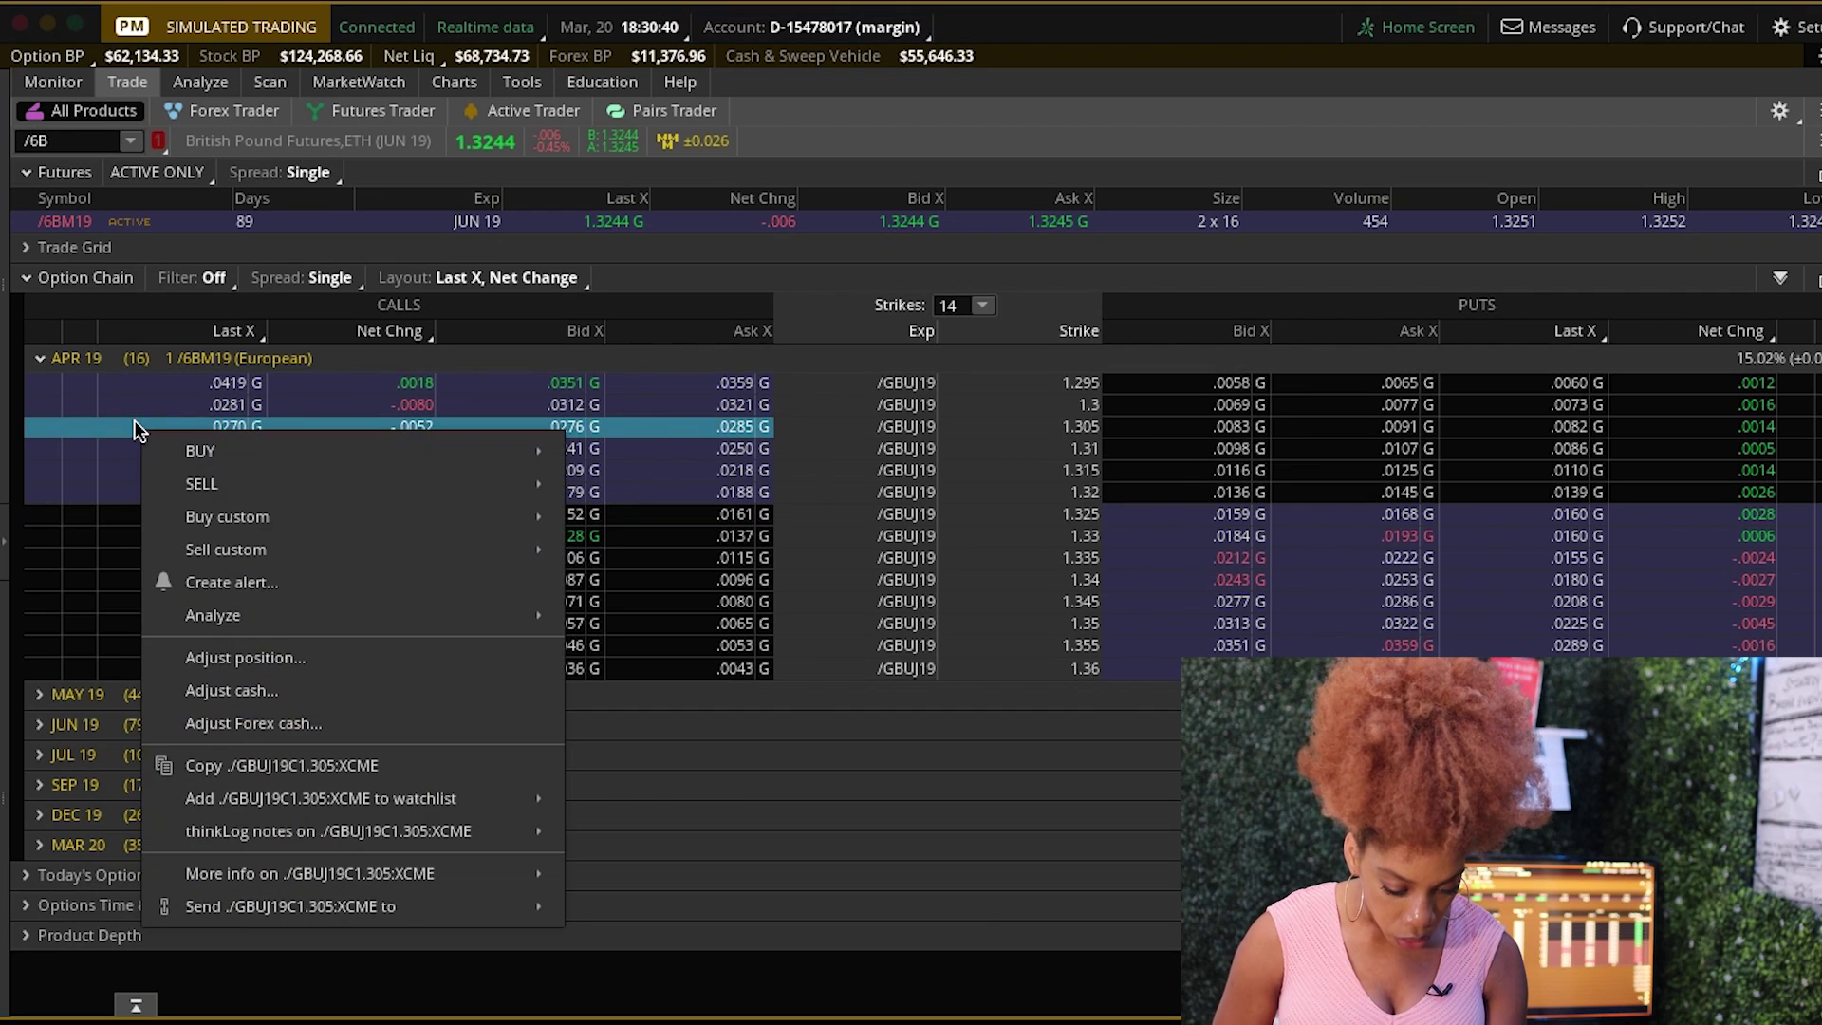
- Enter a -52,000 cash adjustment for the account and confirm it
{"action": "left_click", "coordinate": [247, 691]}
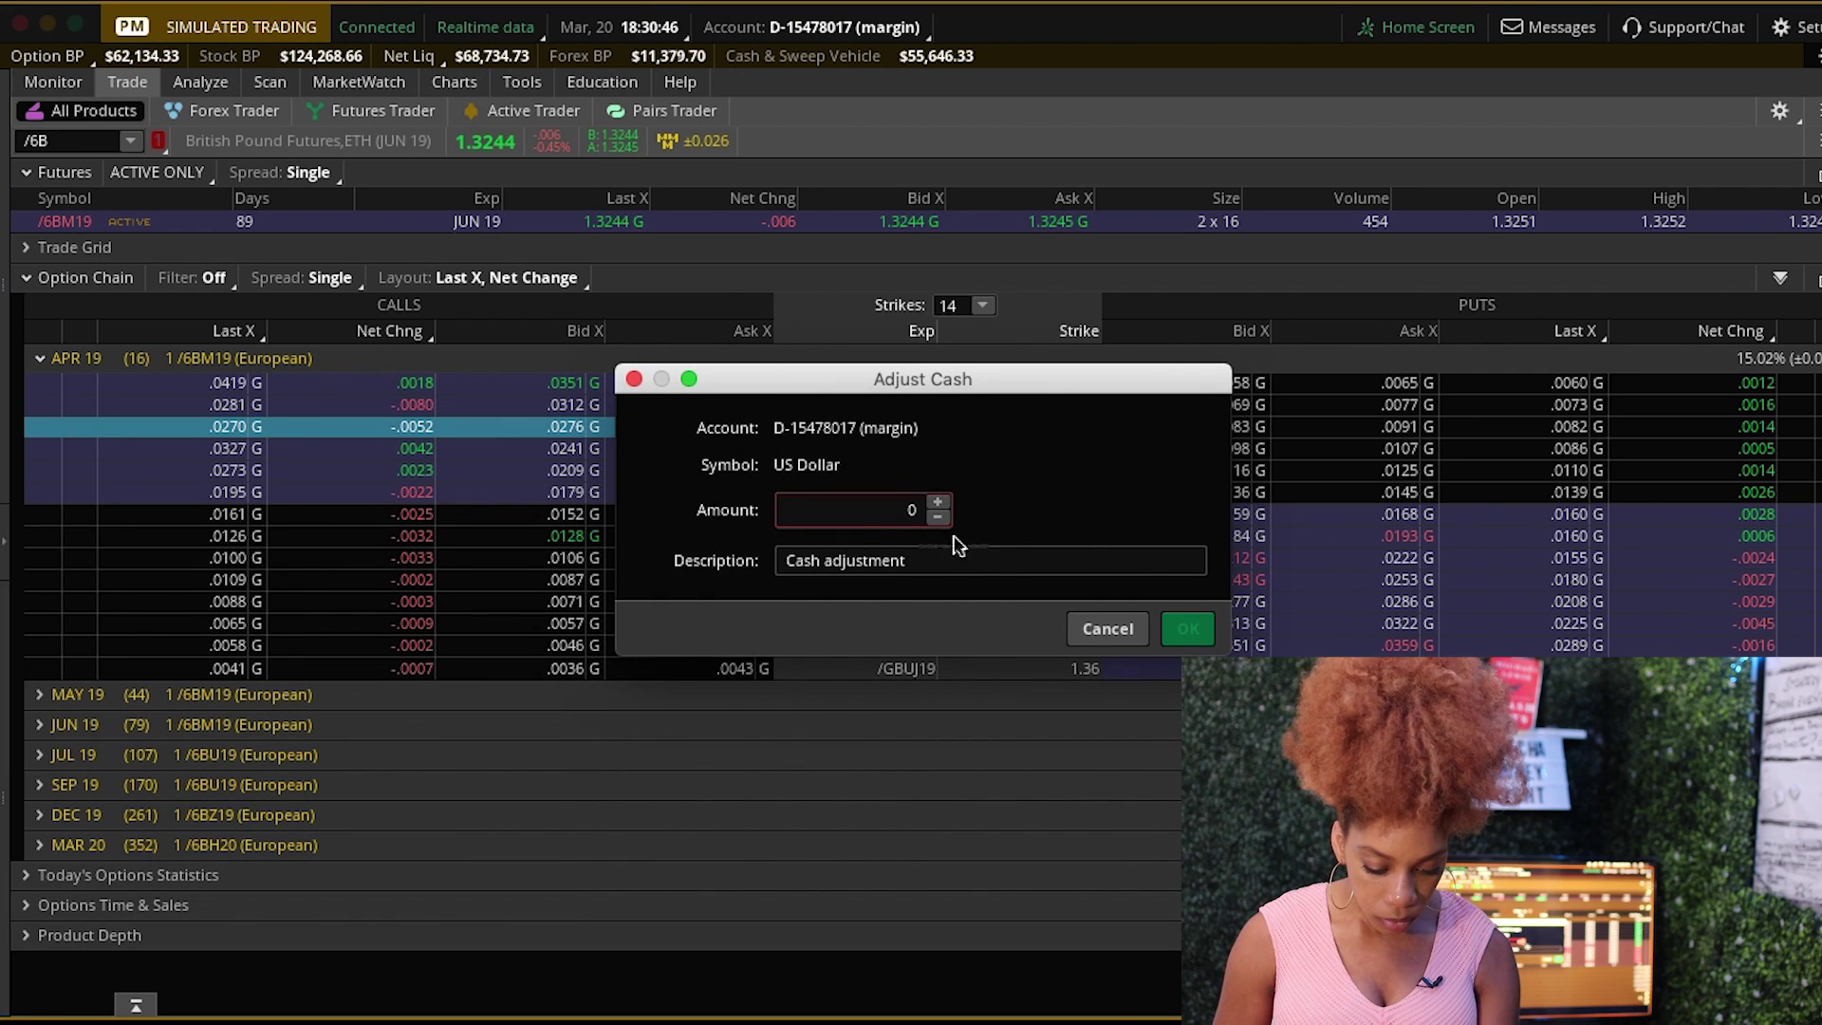
{"action": "left_click", "coordinate": [860, 514]}
{"action": "key", "text": "BackSpace"}
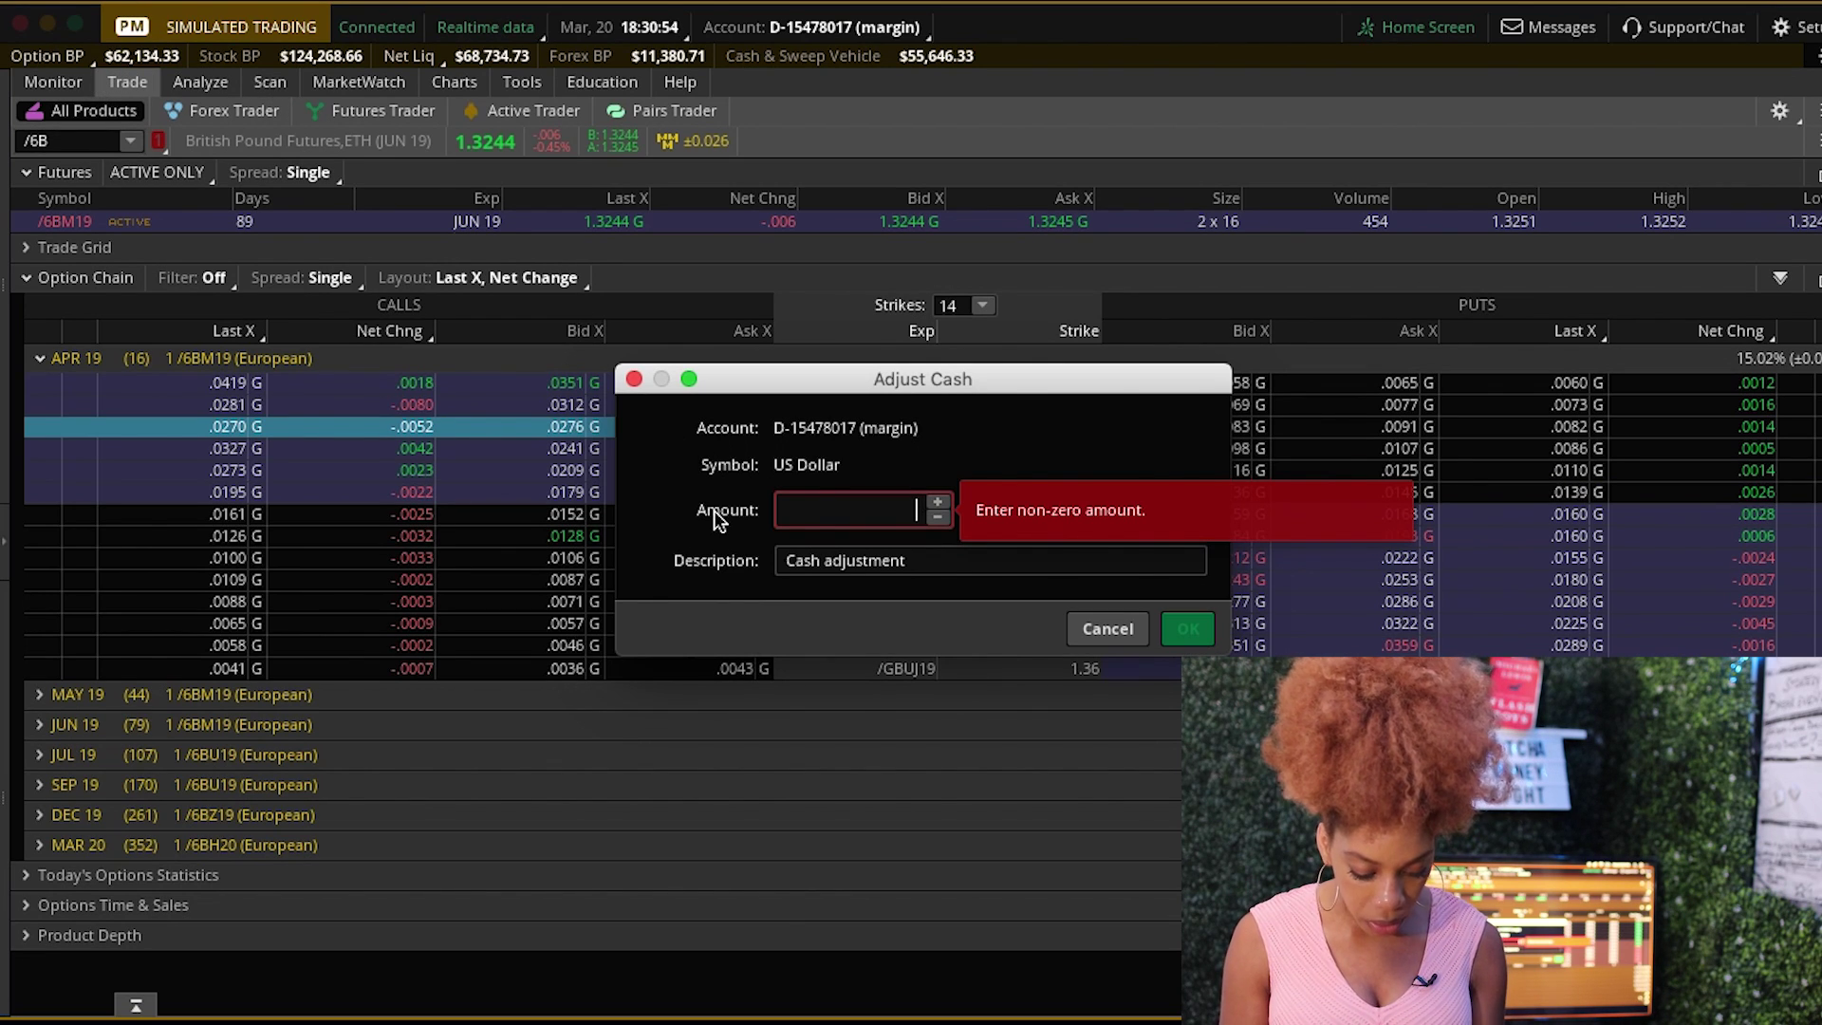
{"action": "type", "text": "-520000"}
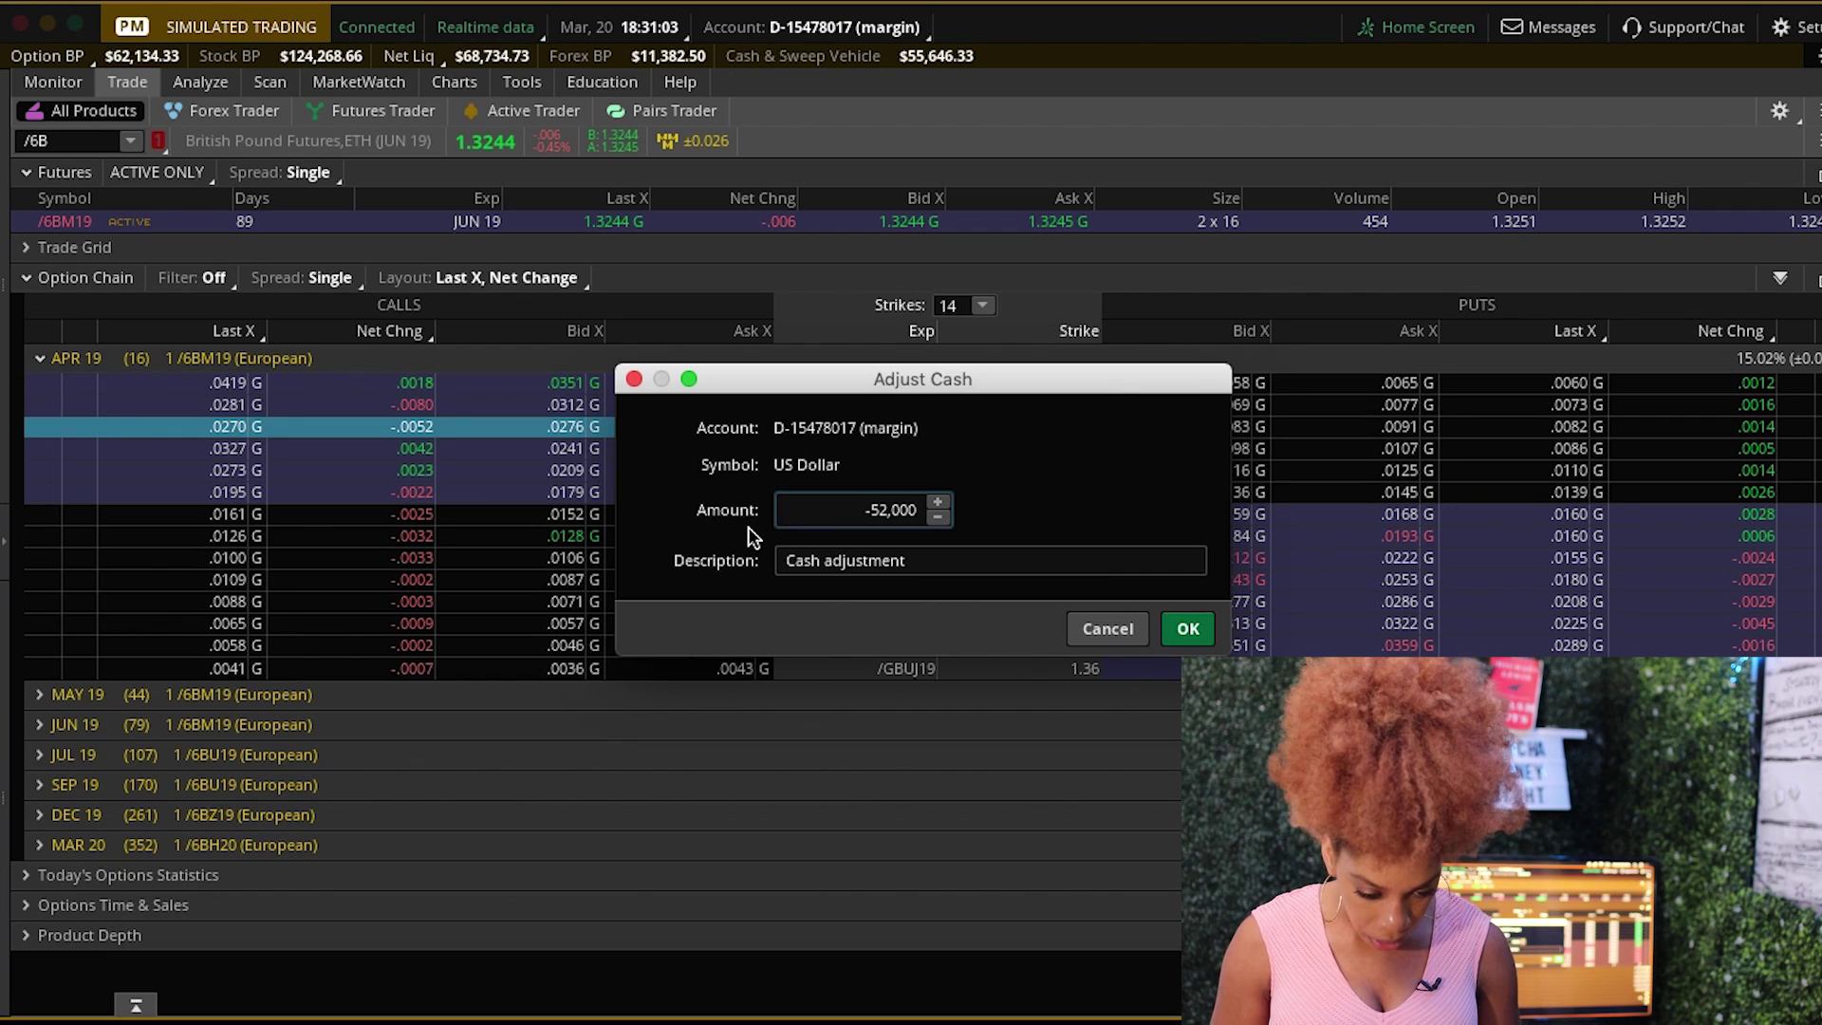
{"action": "left_click", "coordinate": [1188, 628]}
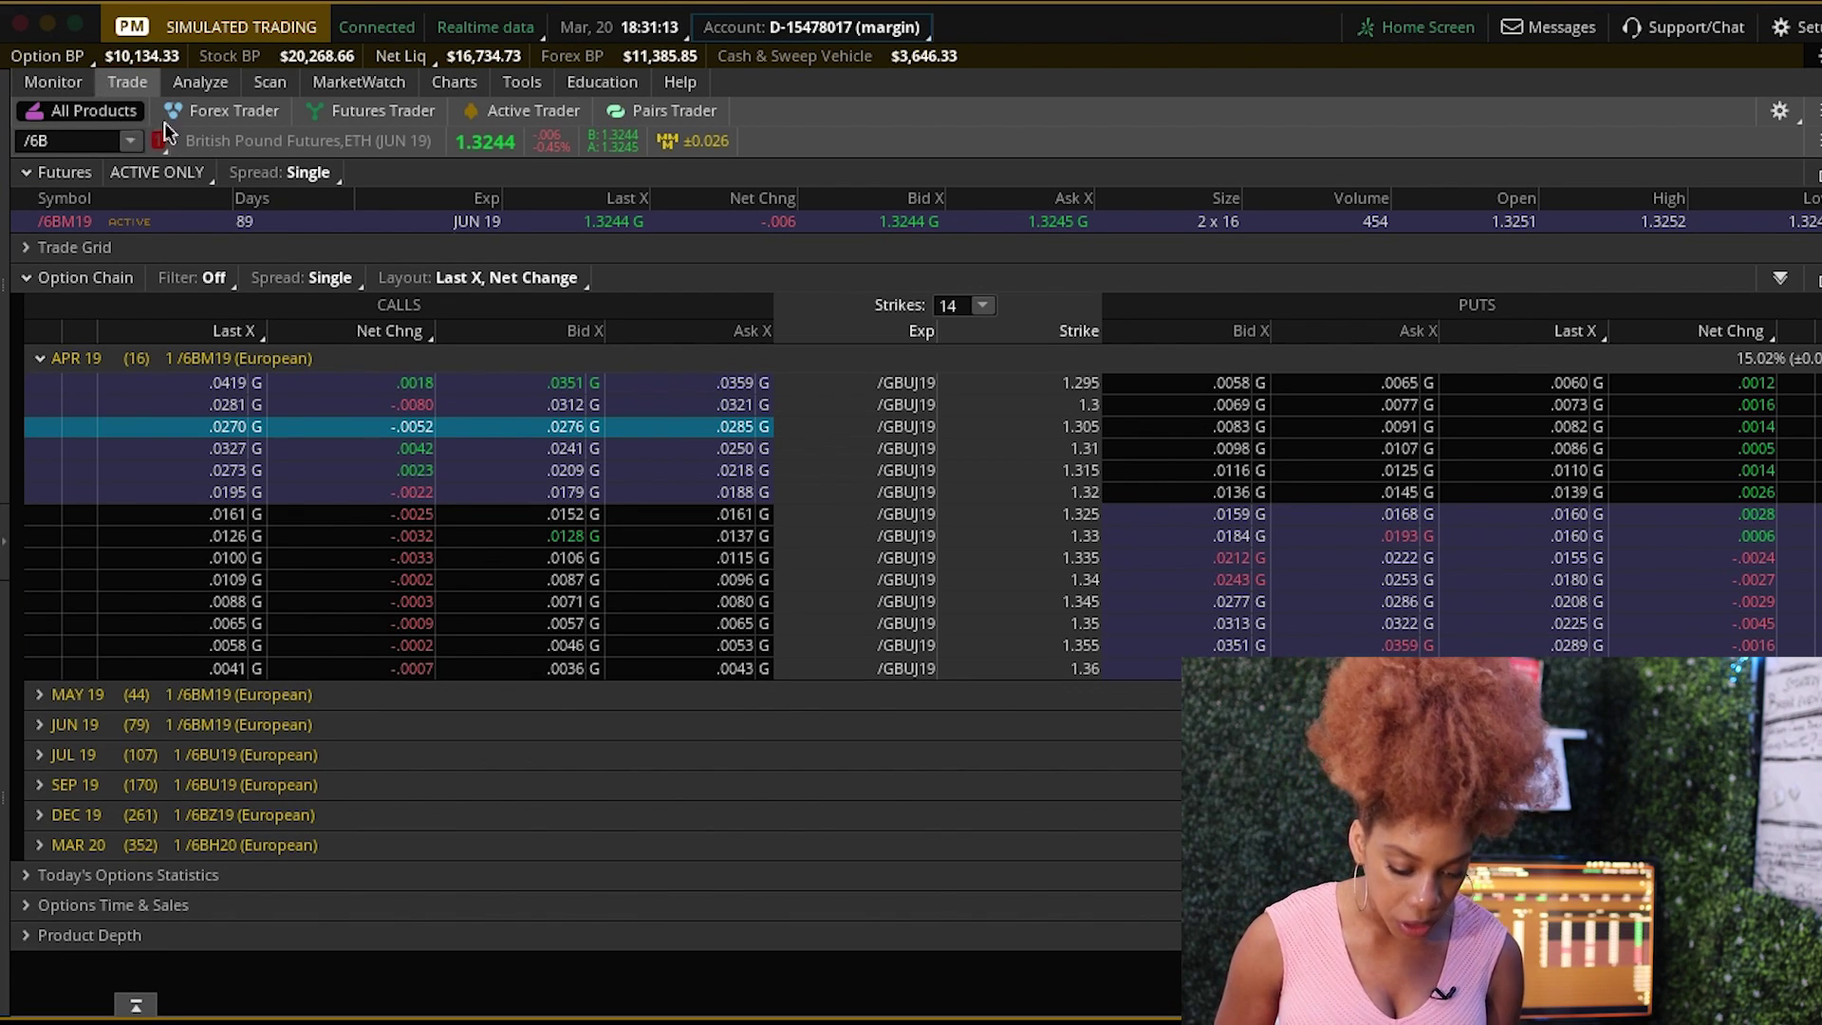
- Open the Charts page showing /6B on a 10 D : 30m chart
{"action": "left_click", "coordinate": [452, 85]}
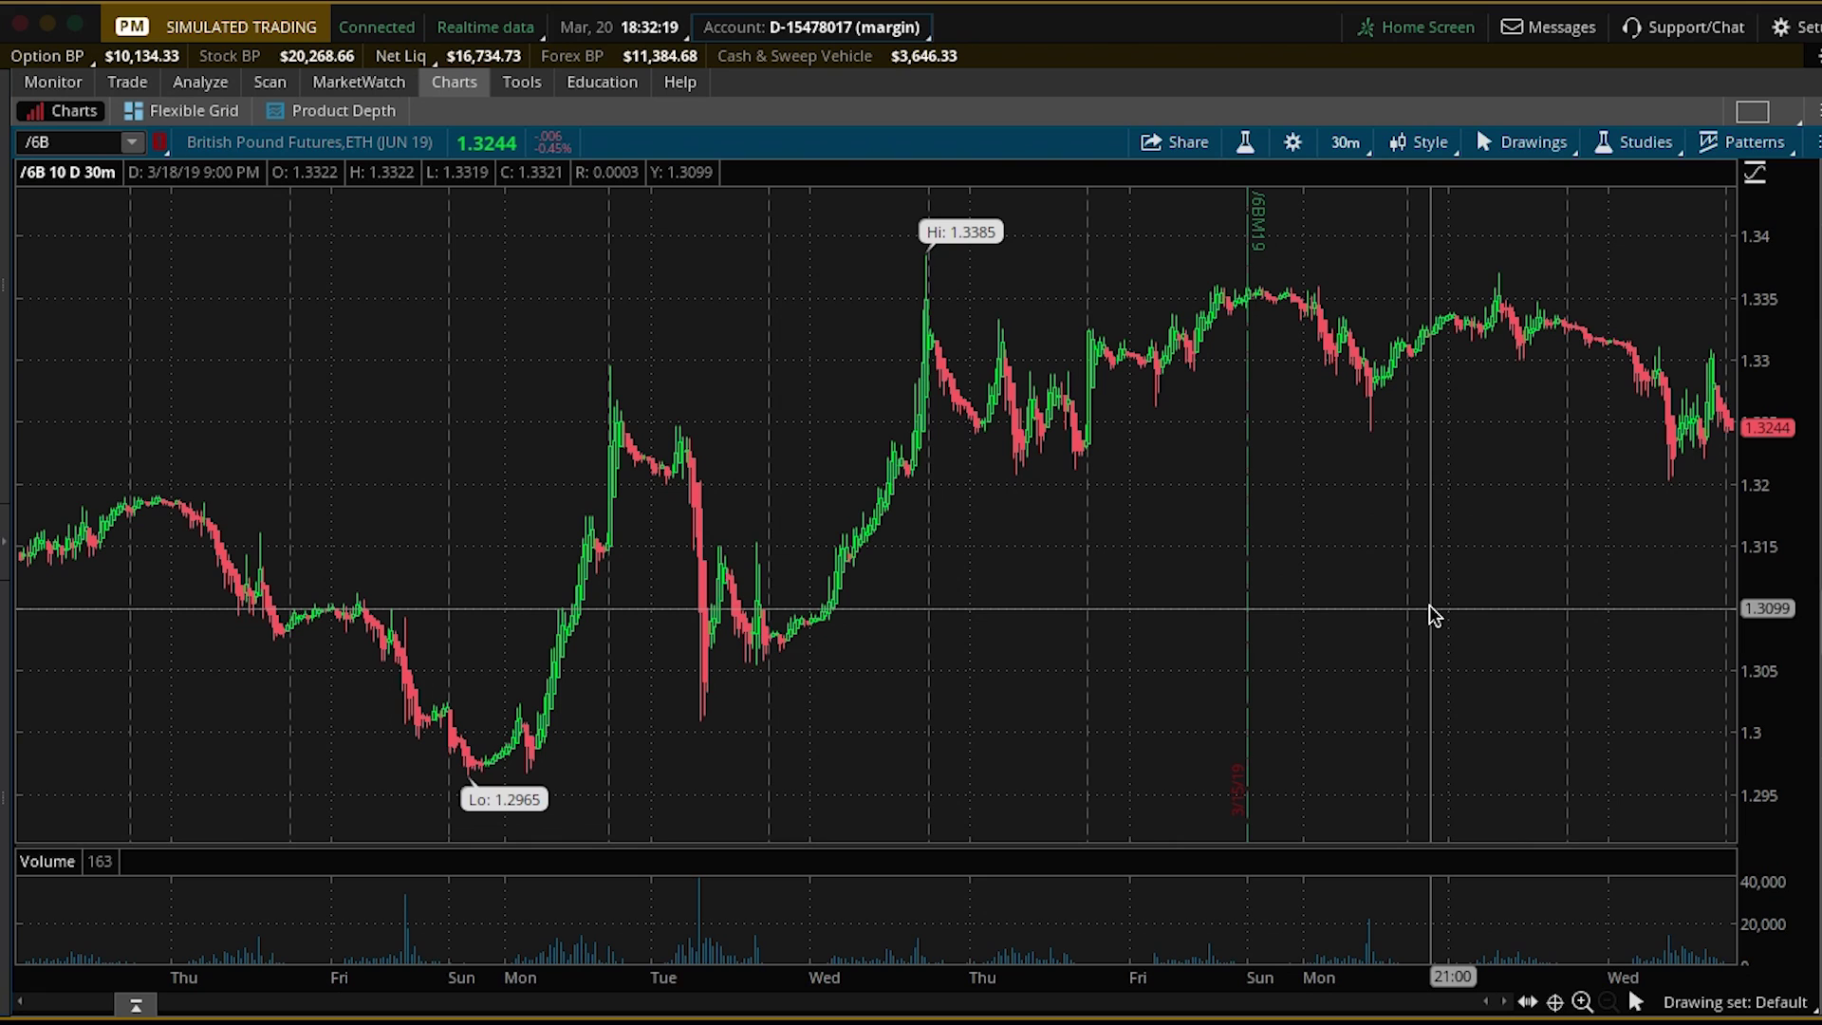
- Change the /6B chart type from Heikin Ashi to Candle
{"action": "left_click", "coordinate": [1635, 142]}
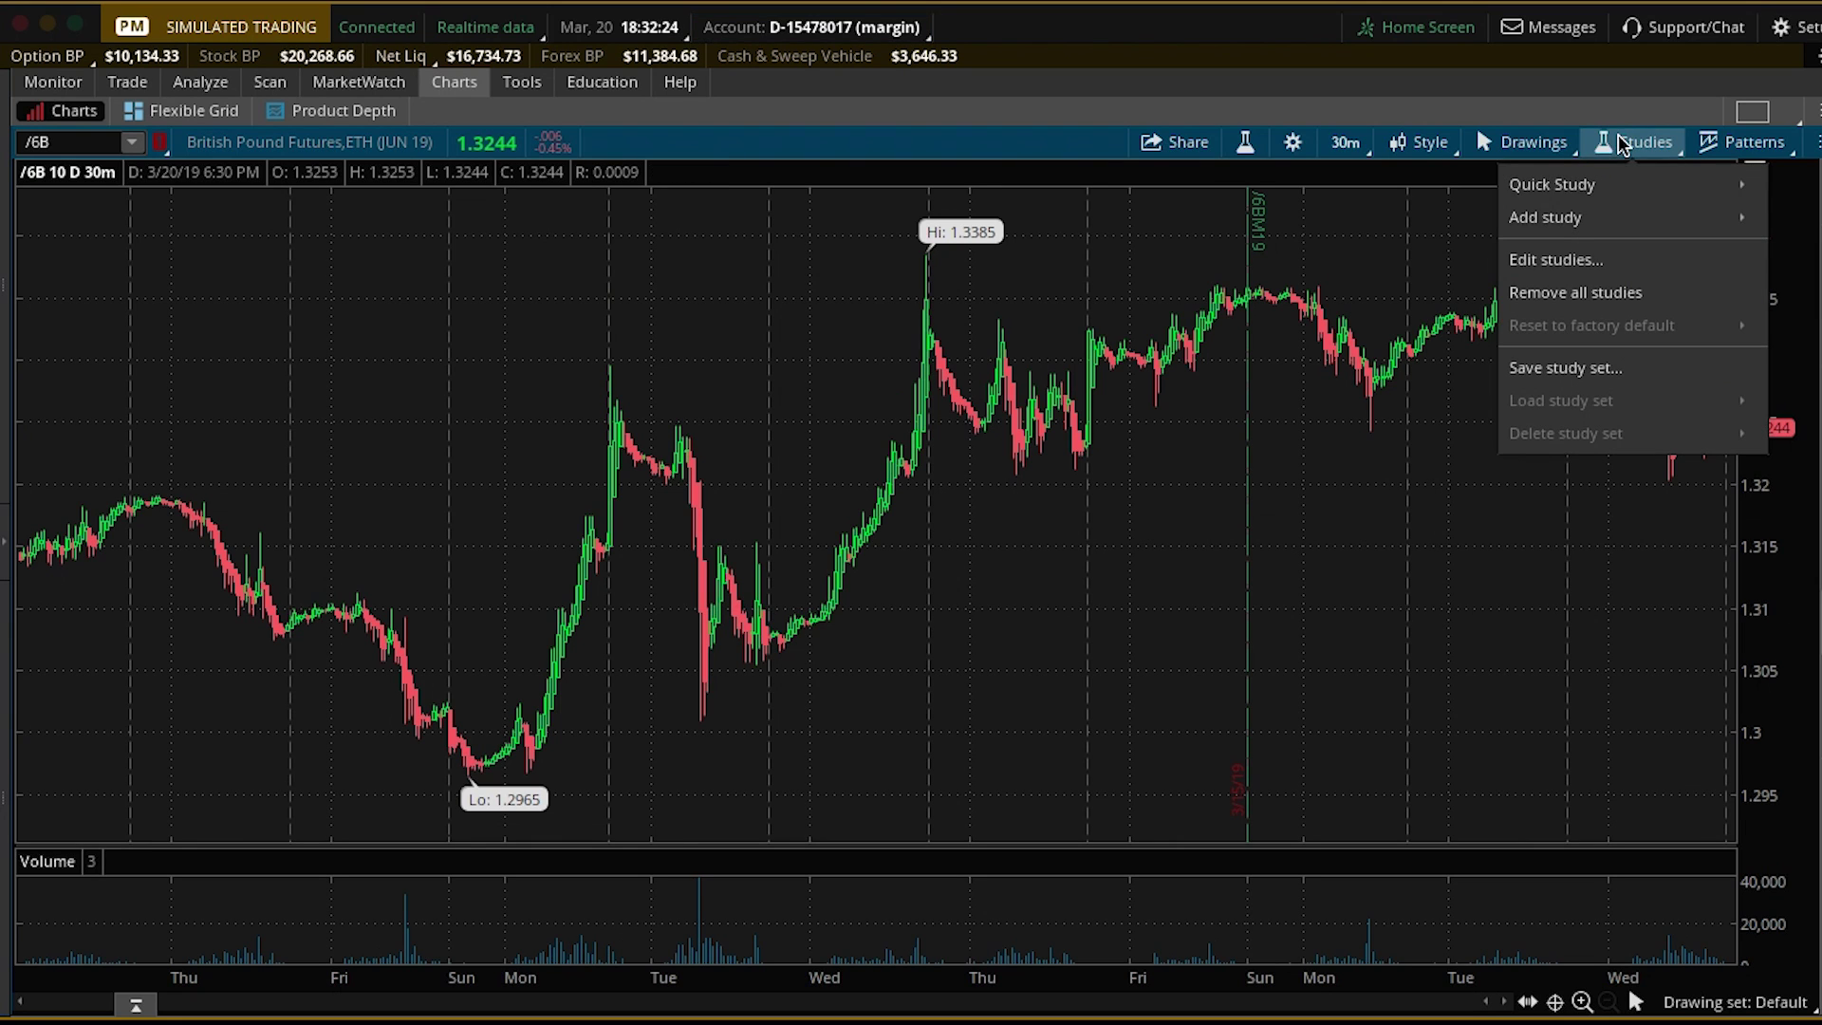
{"action": "left_click", "coordinate": [1510, 144]}
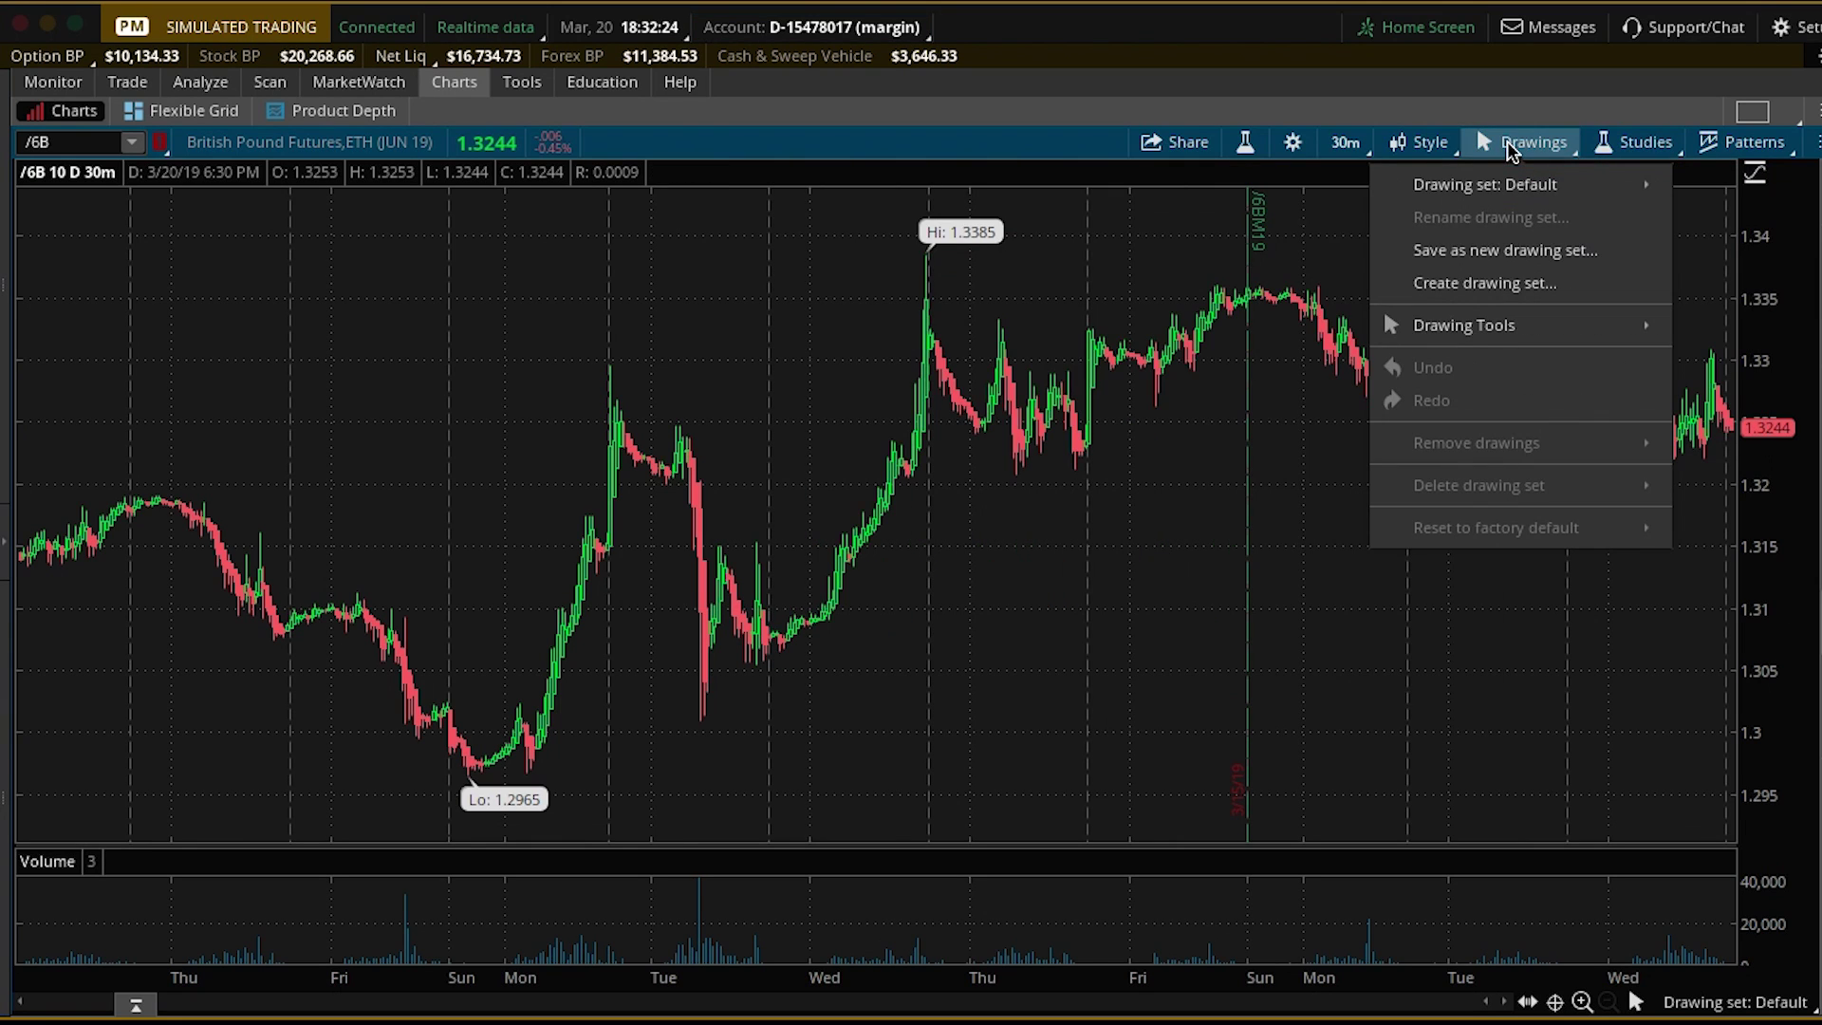
{"action": "left_click", "coordinate": [1429, 145]}
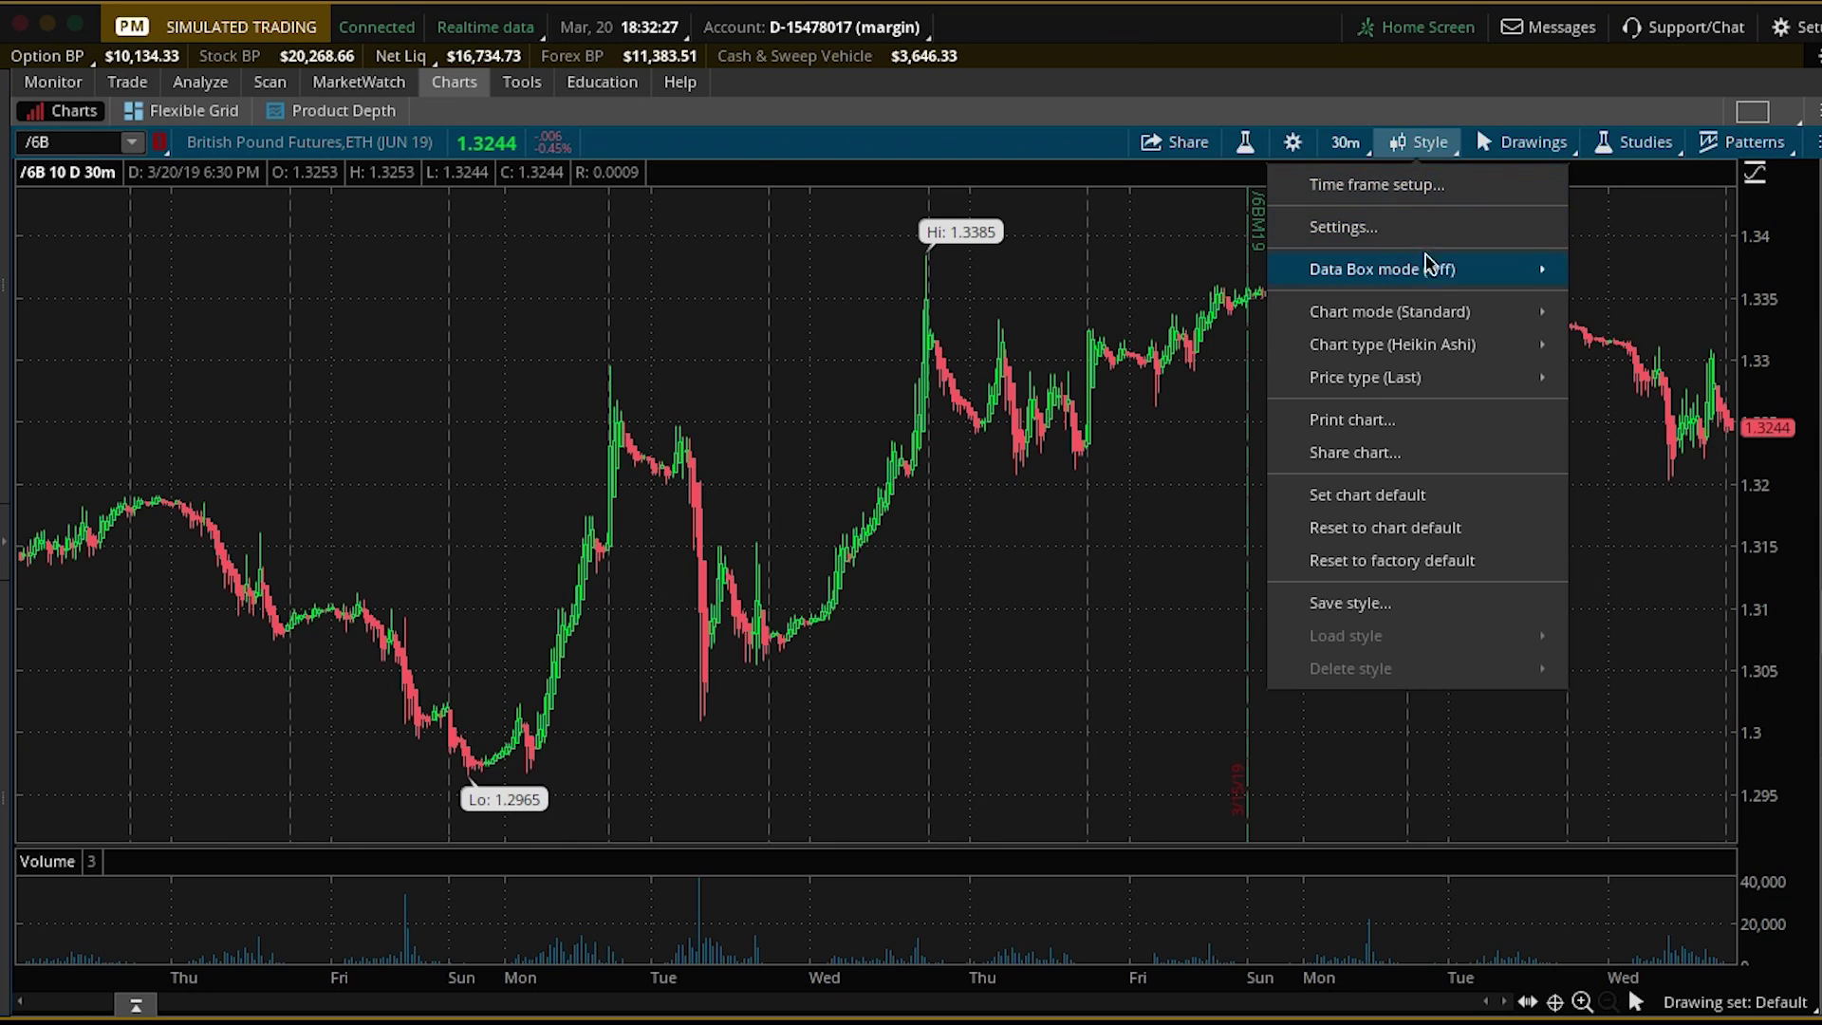
{"action": "mouse_move", "coordinate": [1352, 332]}
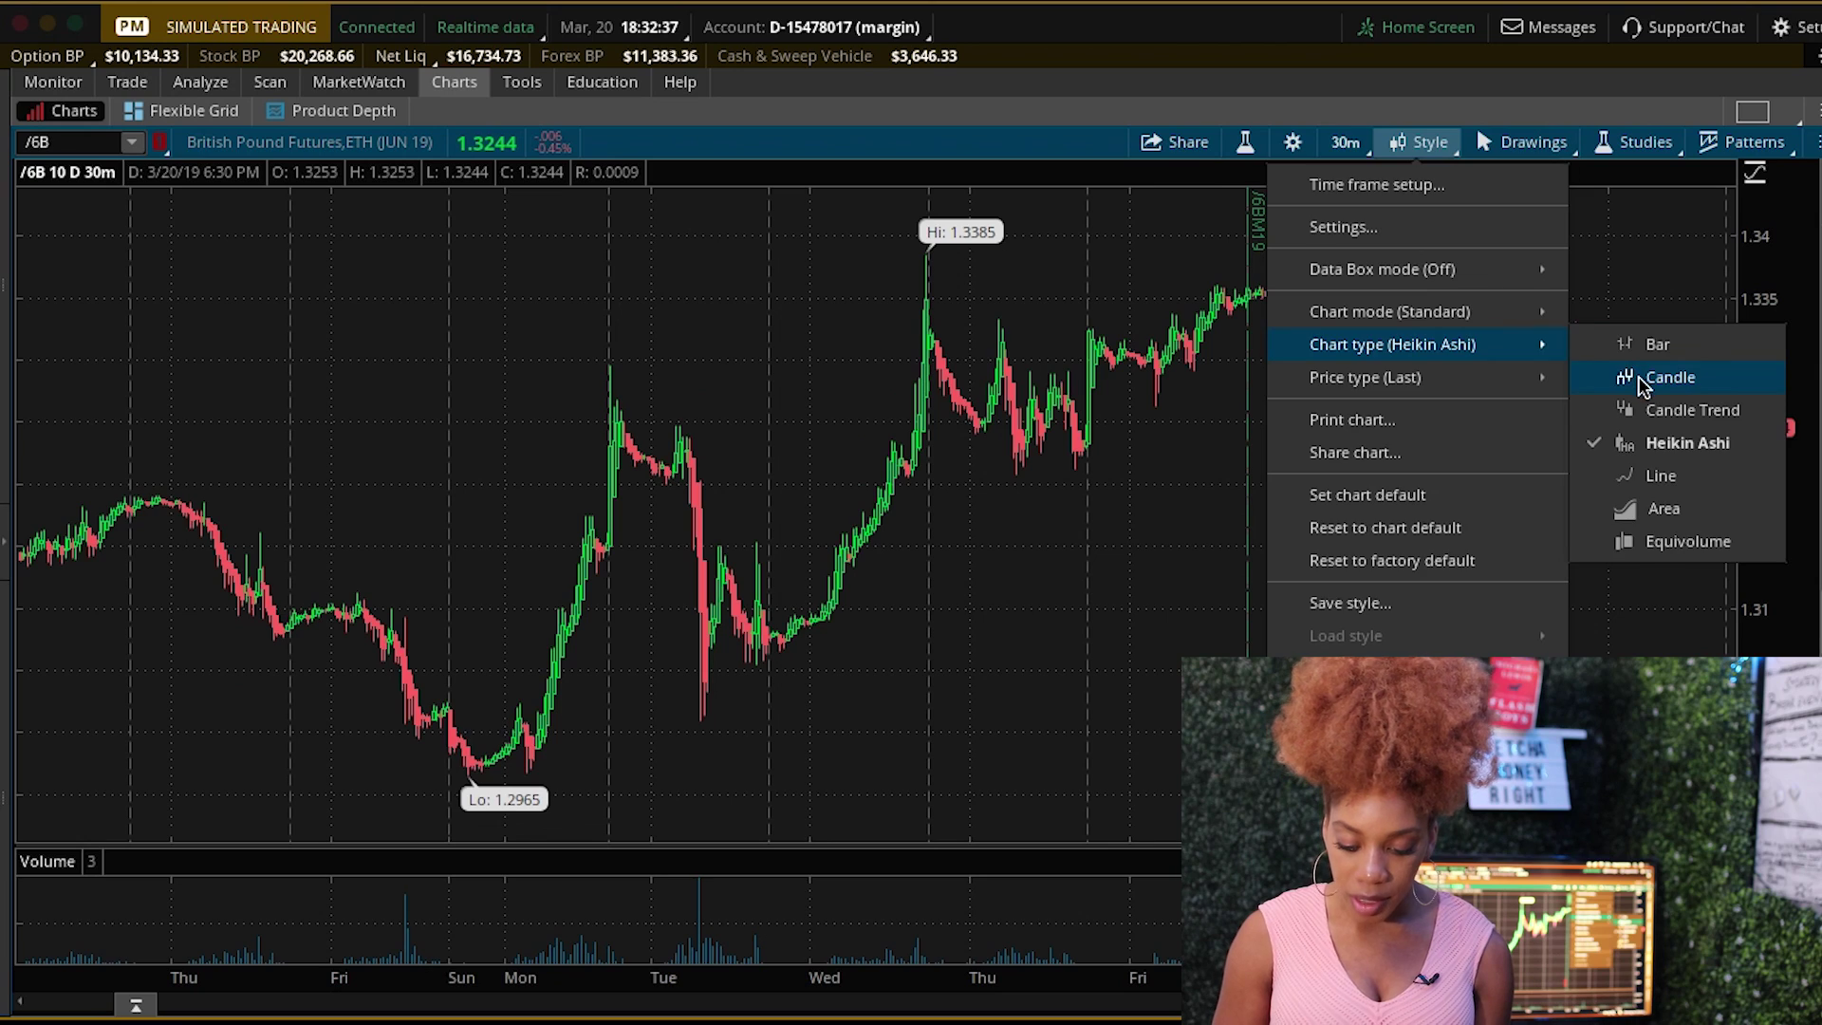
{"action": "left_click", "coordinate": [1632, 374]}
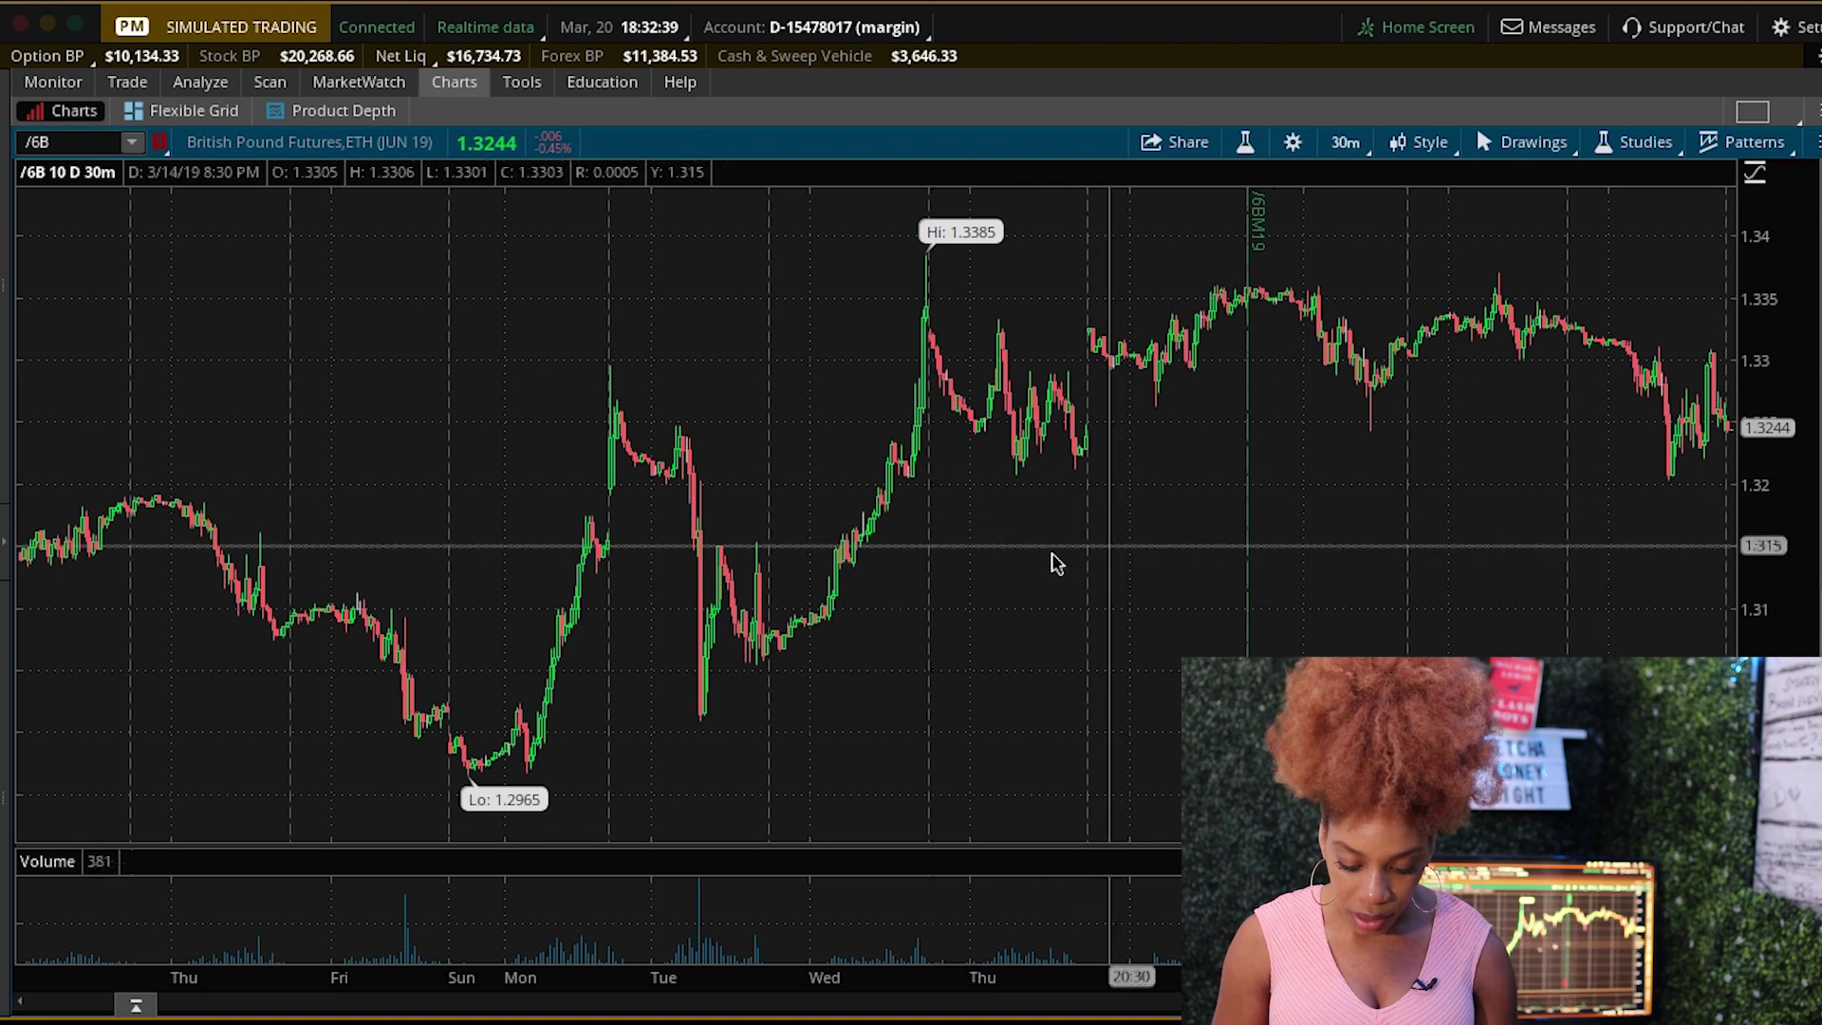
- Zoom the chart in on the stretch from Wednesday to the right edge
{"action": "left_click", "coordinate": [1423, 143]}
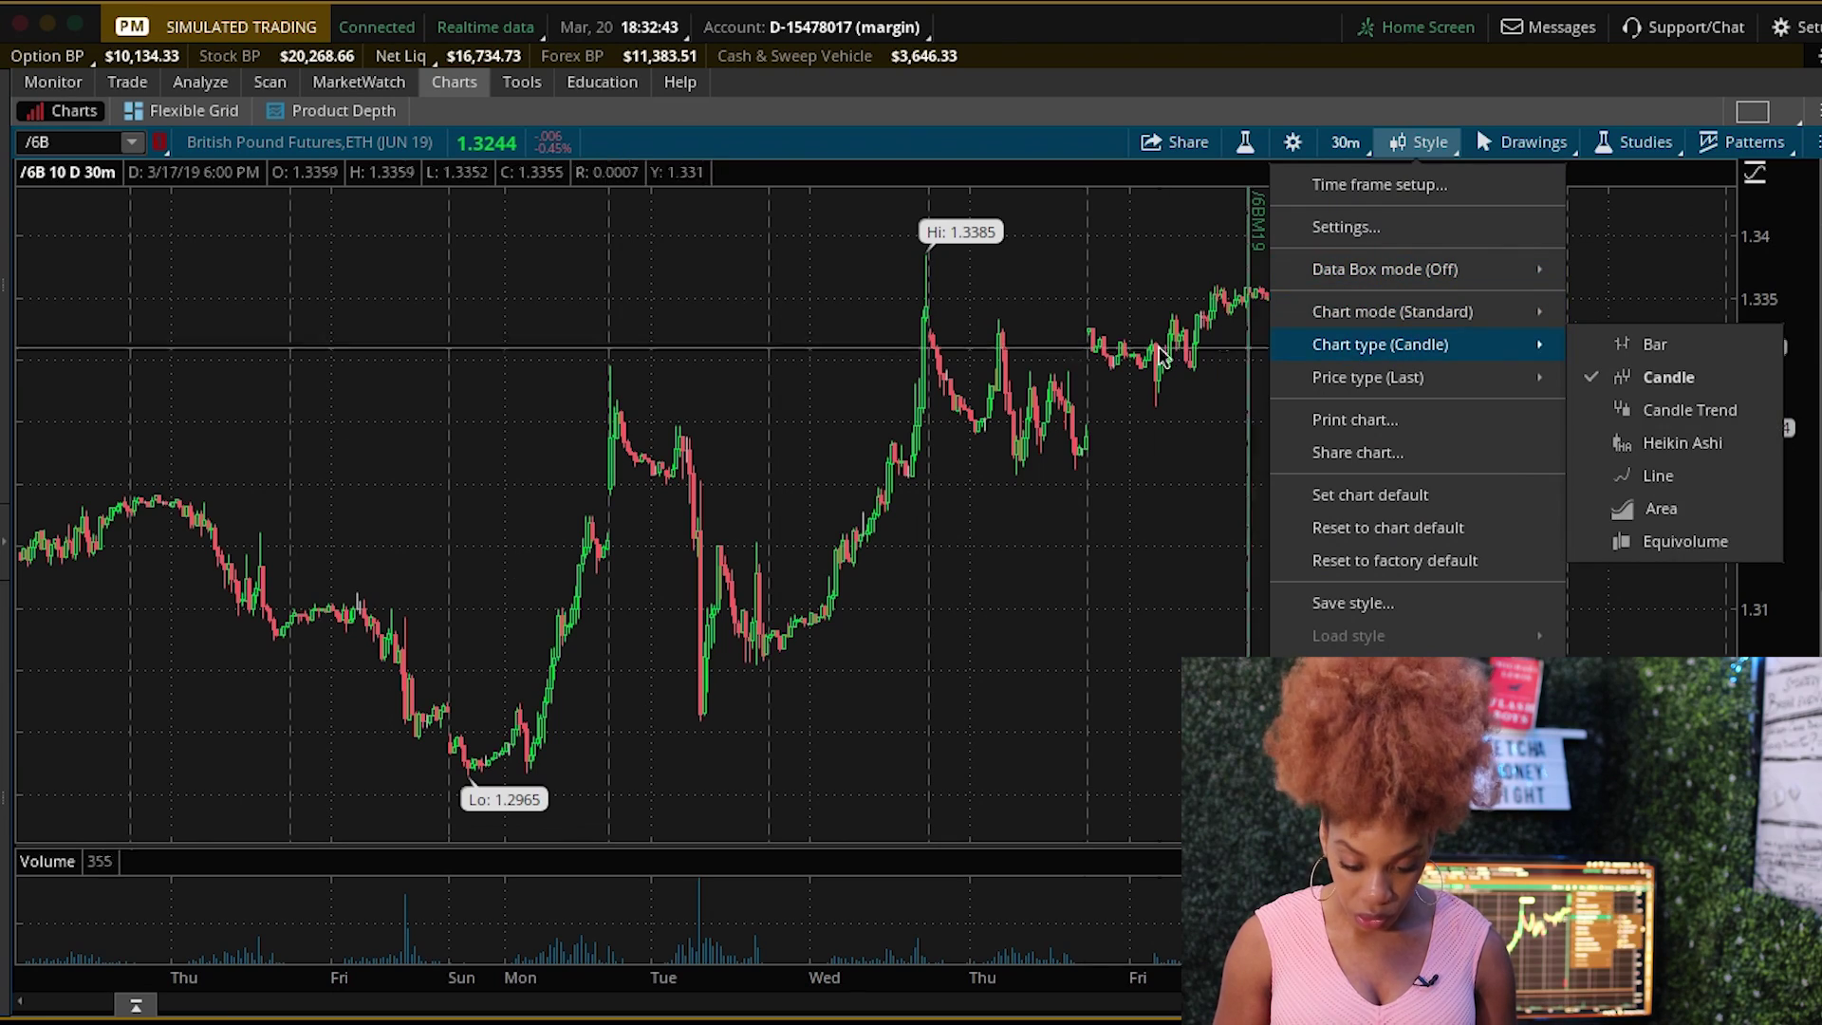
{"action": "left_click", "coordinate": [764, 322]}
{"action": "left_click_drag", "start_coordinate": [764, 323], "coordinate": [1752, 412]}
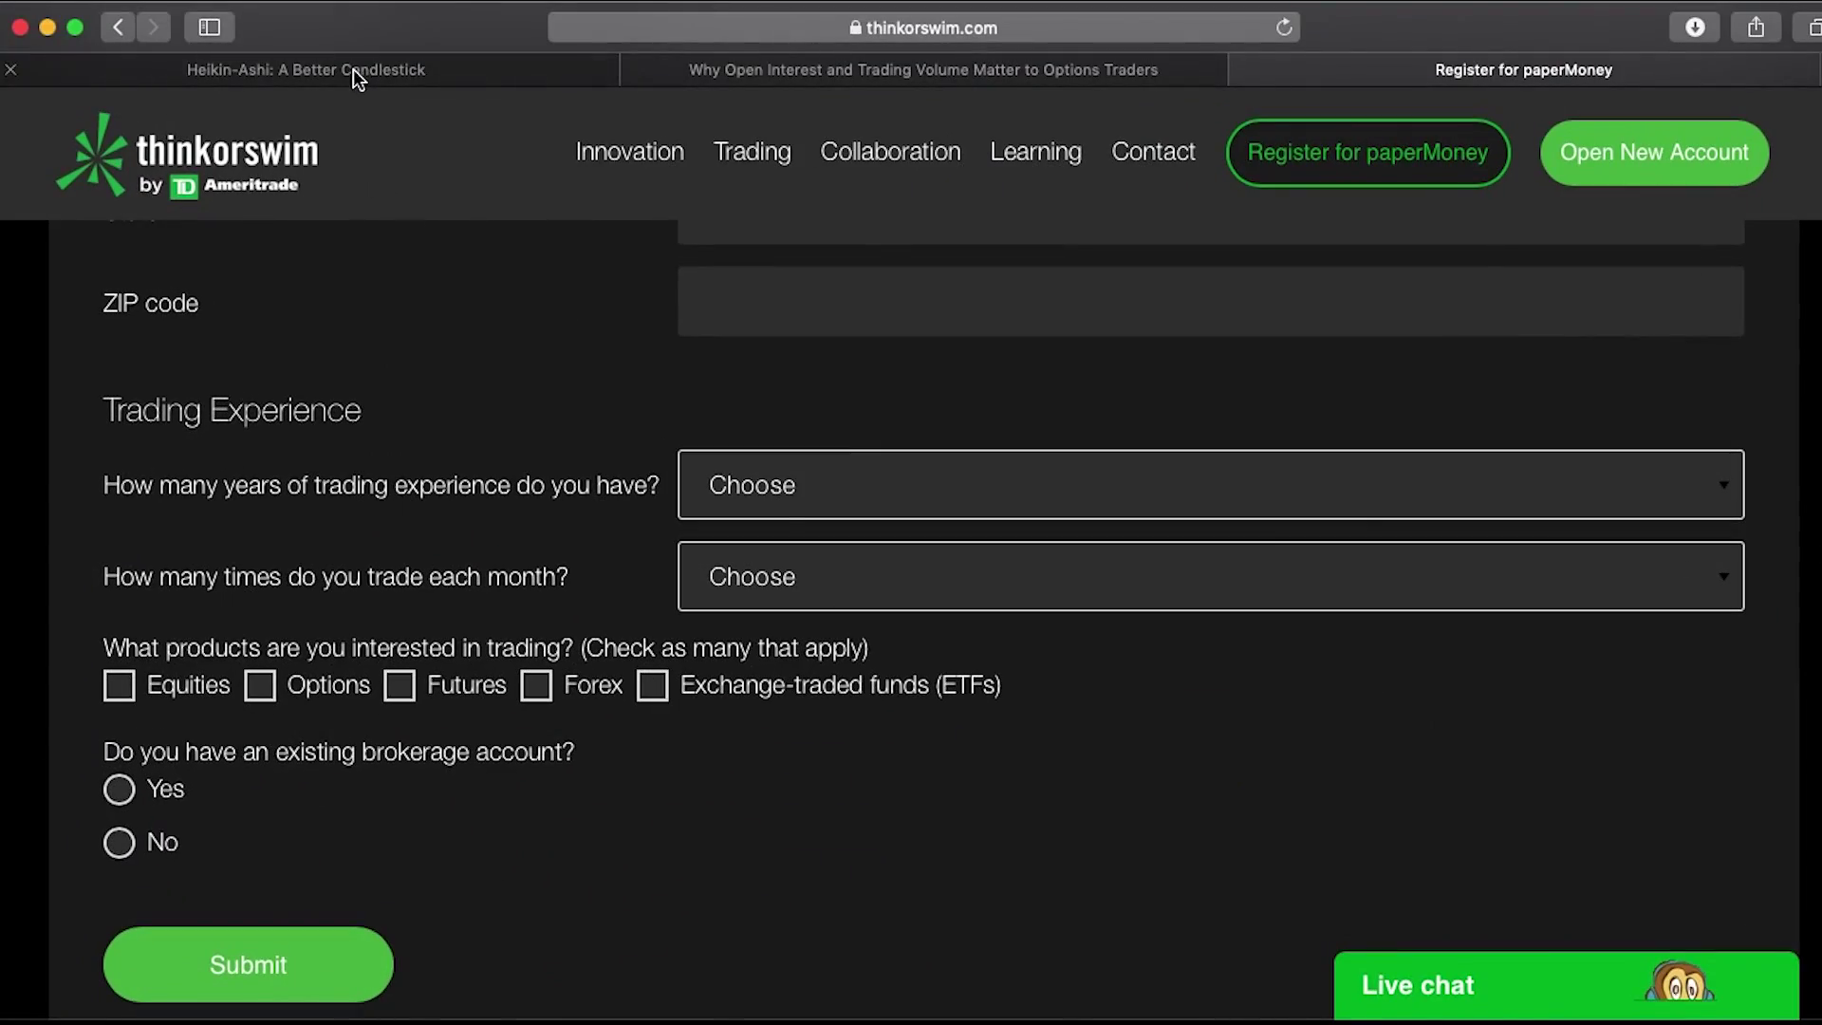
- Read through the Investopedia 'Heikin-Ashi: A Better Candlestick' article in Safari
{"action": "left_click", "coordinate": [353, 70]}
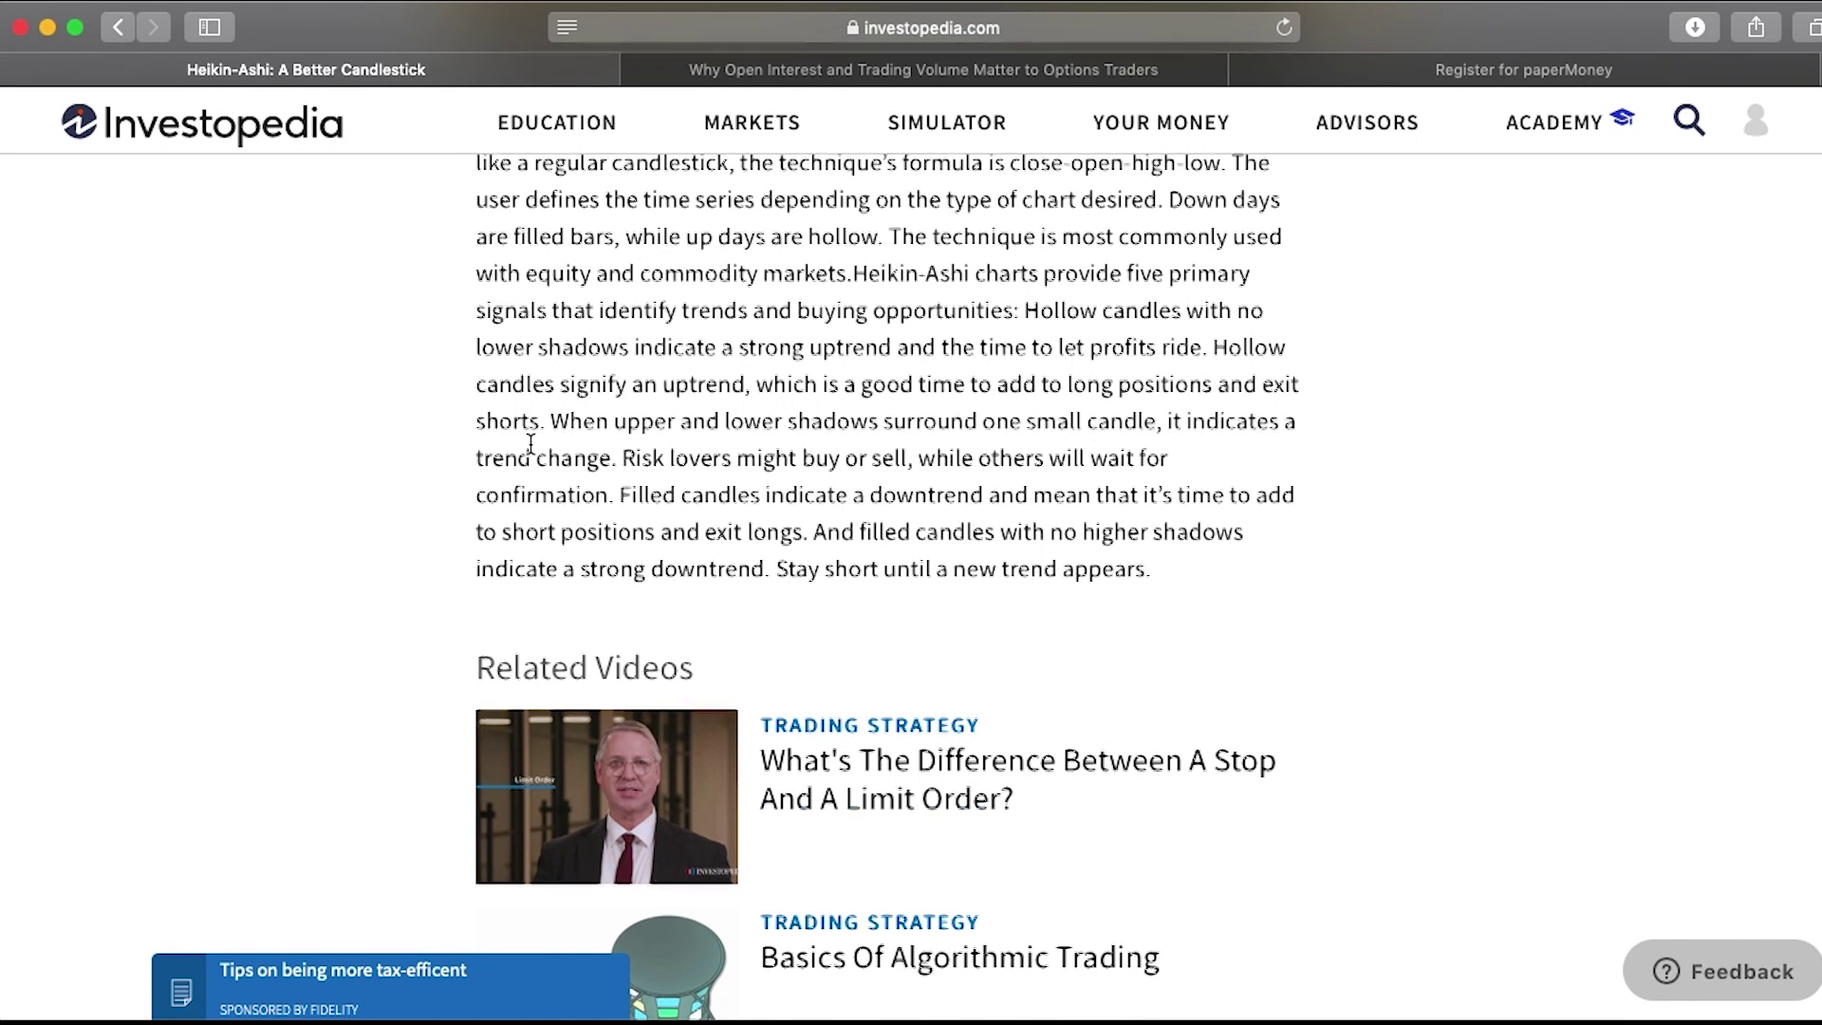
{"action": "scroll", "coordinate": [529, 437], "scroll_direction": "up", "scroll_amount": 2}
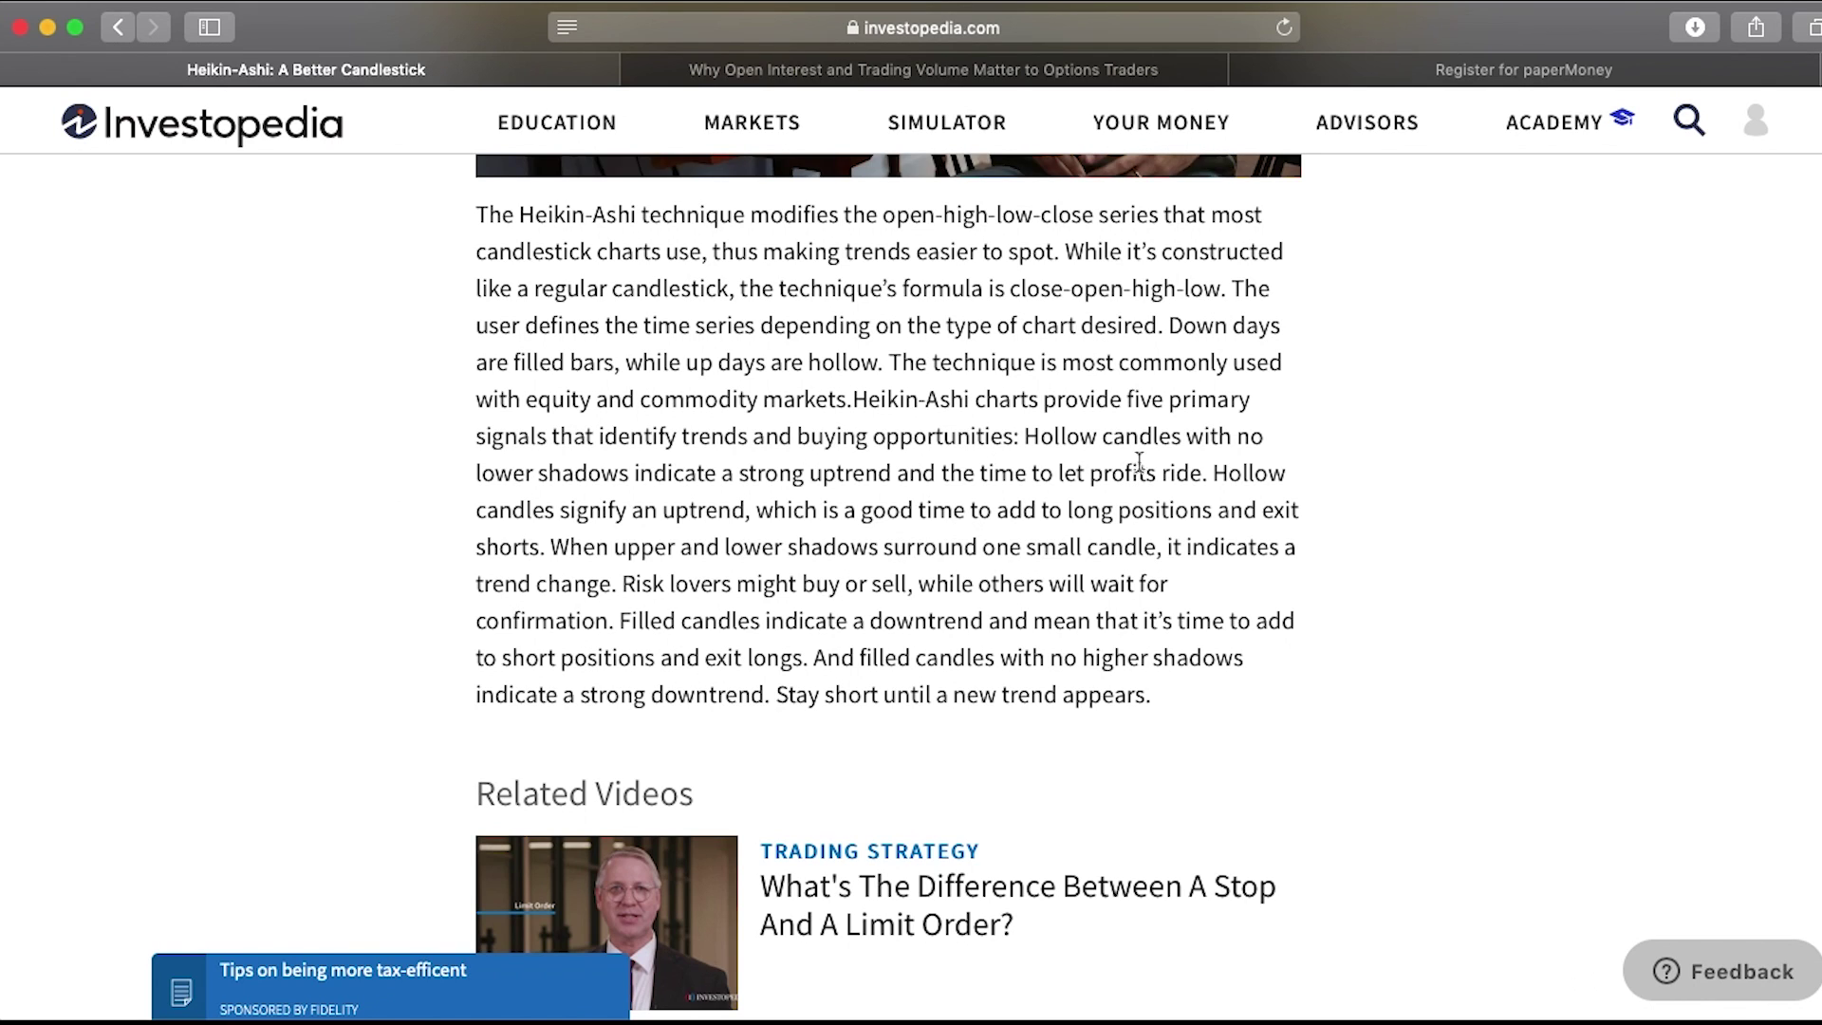
{"action": "scroll", "coordinate": [622, 448], "scroll_direction": "down", "scroll_amount": 1}
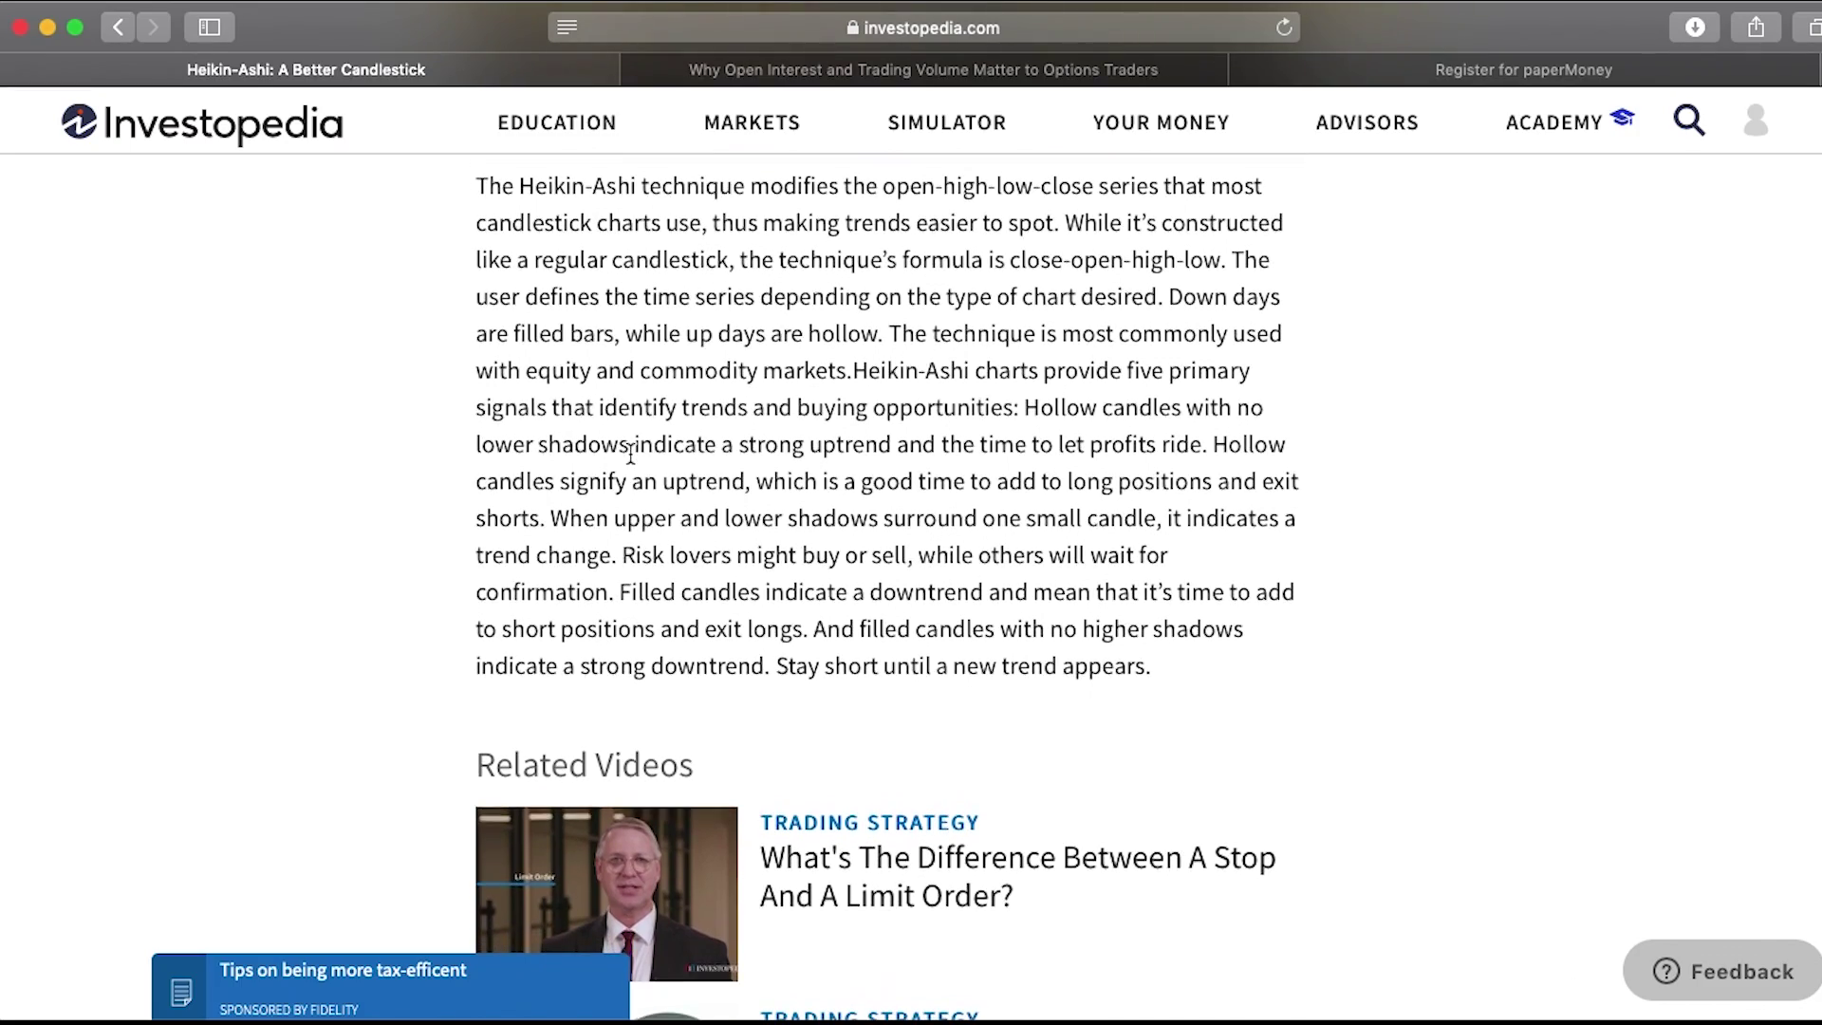
{"action": "scroll", "coordinate": [958, 449], "scroll_direction": "up", "scroll_amount": 3}
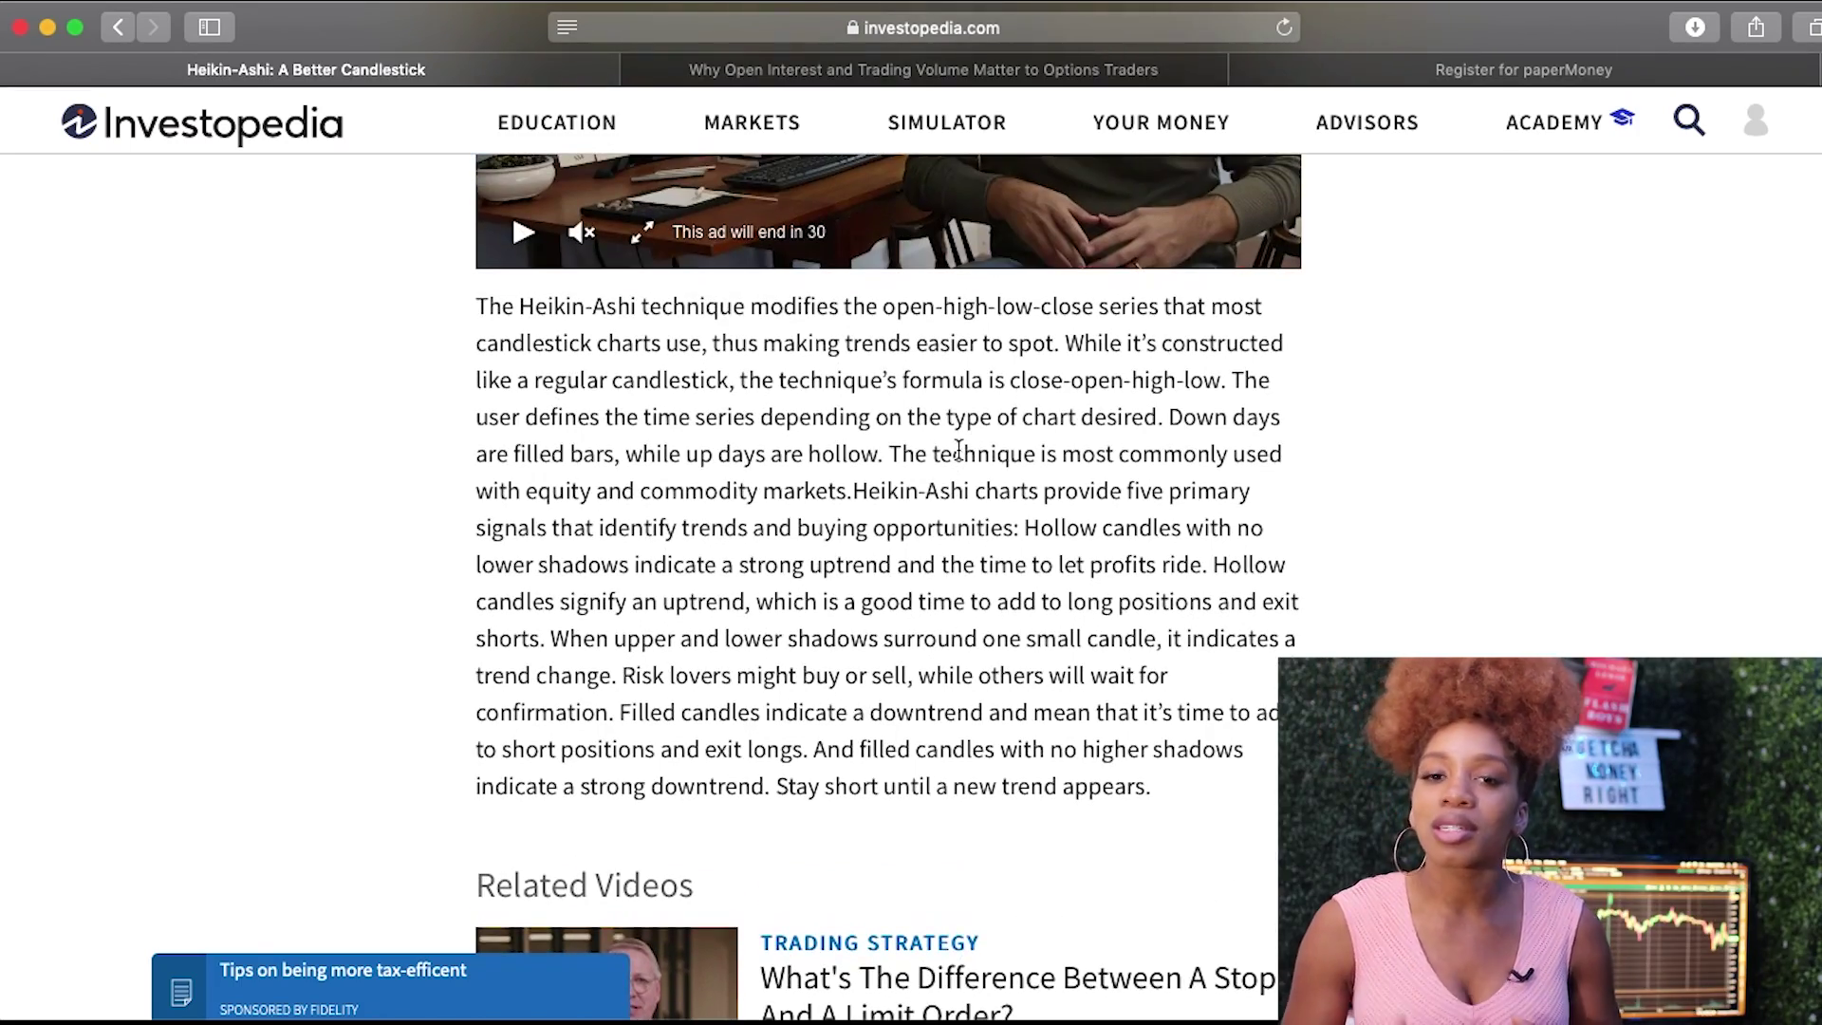
{"action": "scroll", "coordinate": [569, 360], "scroll_direction": "up", "scroll_amount": 5}
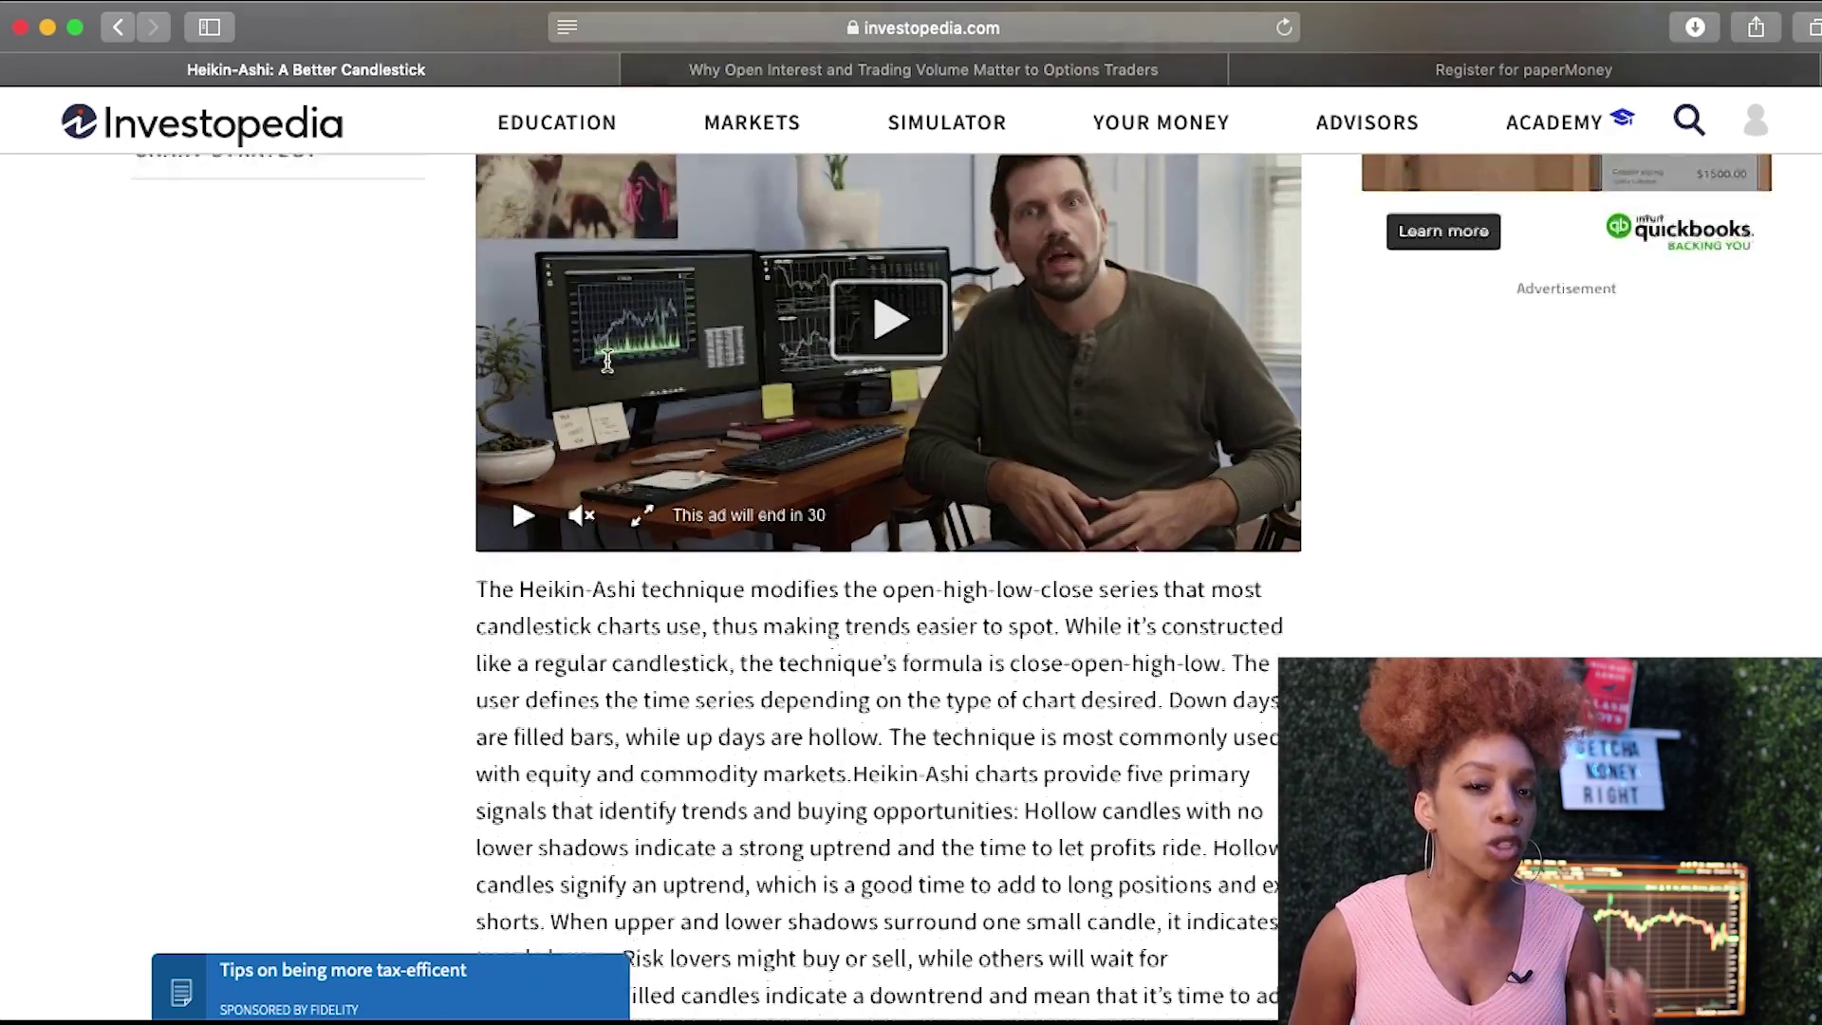
{"action": "scroll", "coordinate": [608, 361], "scroll_direction": "down", "scroll_amount": 5}
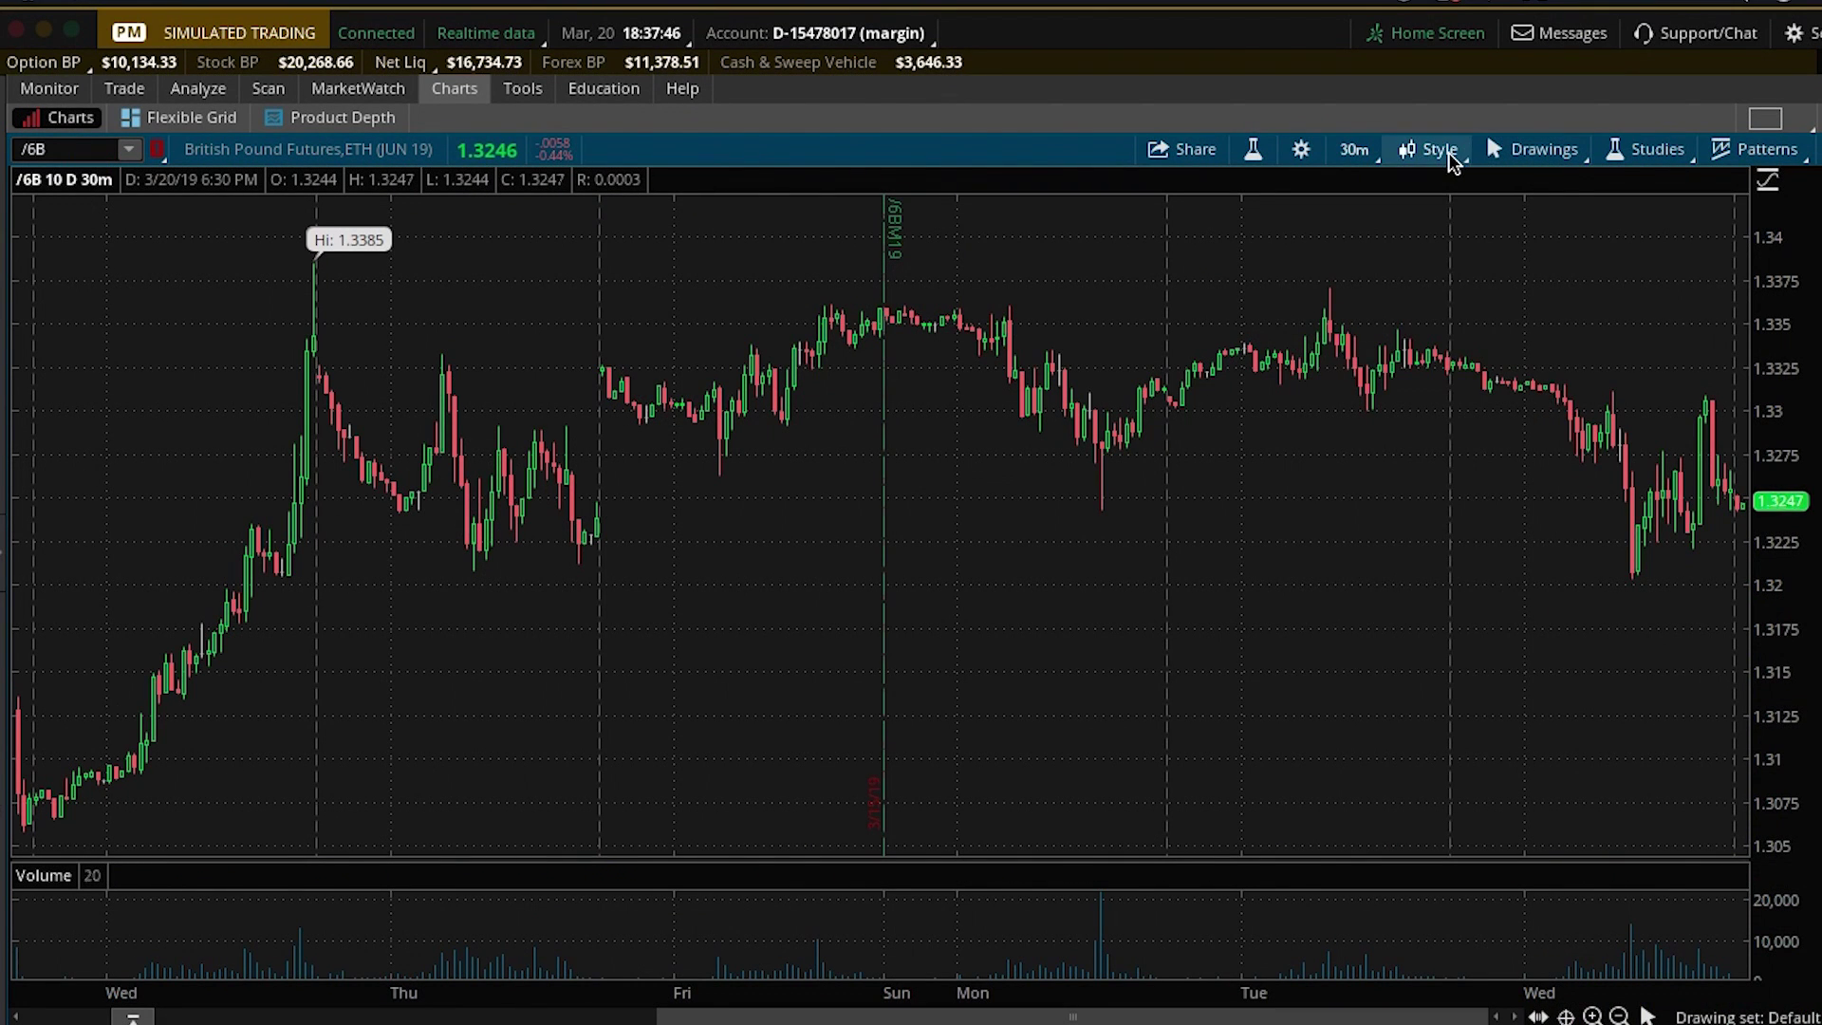
- Set the /6B chart back to Heikin Ashi on a 1 Y : 1D daily time frame
{"action": "left_click", "coordinate": [1442, 150]}
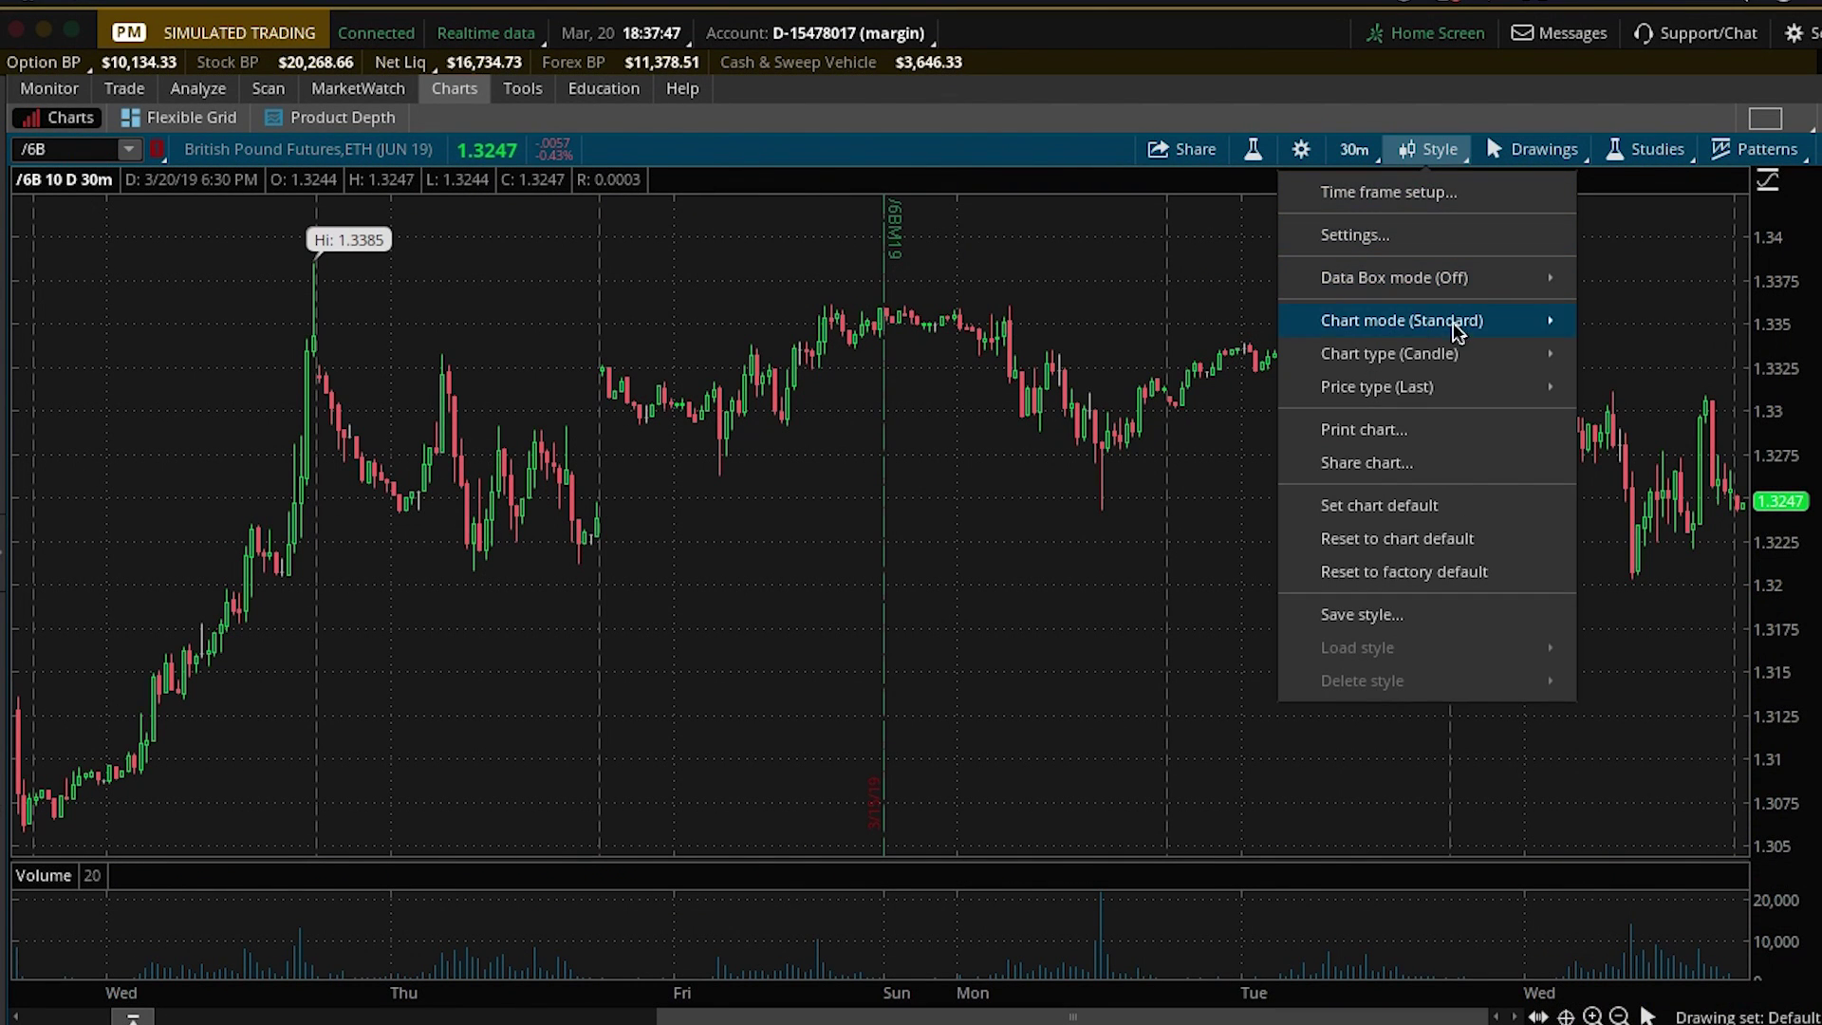
{"action": "mouse_move", "coordinate": [1518, 386]}
{"action": "mouse_move", "coordinate": [1556, 354]}
{"action": "left_click", "coordinate": [1662, 457]}
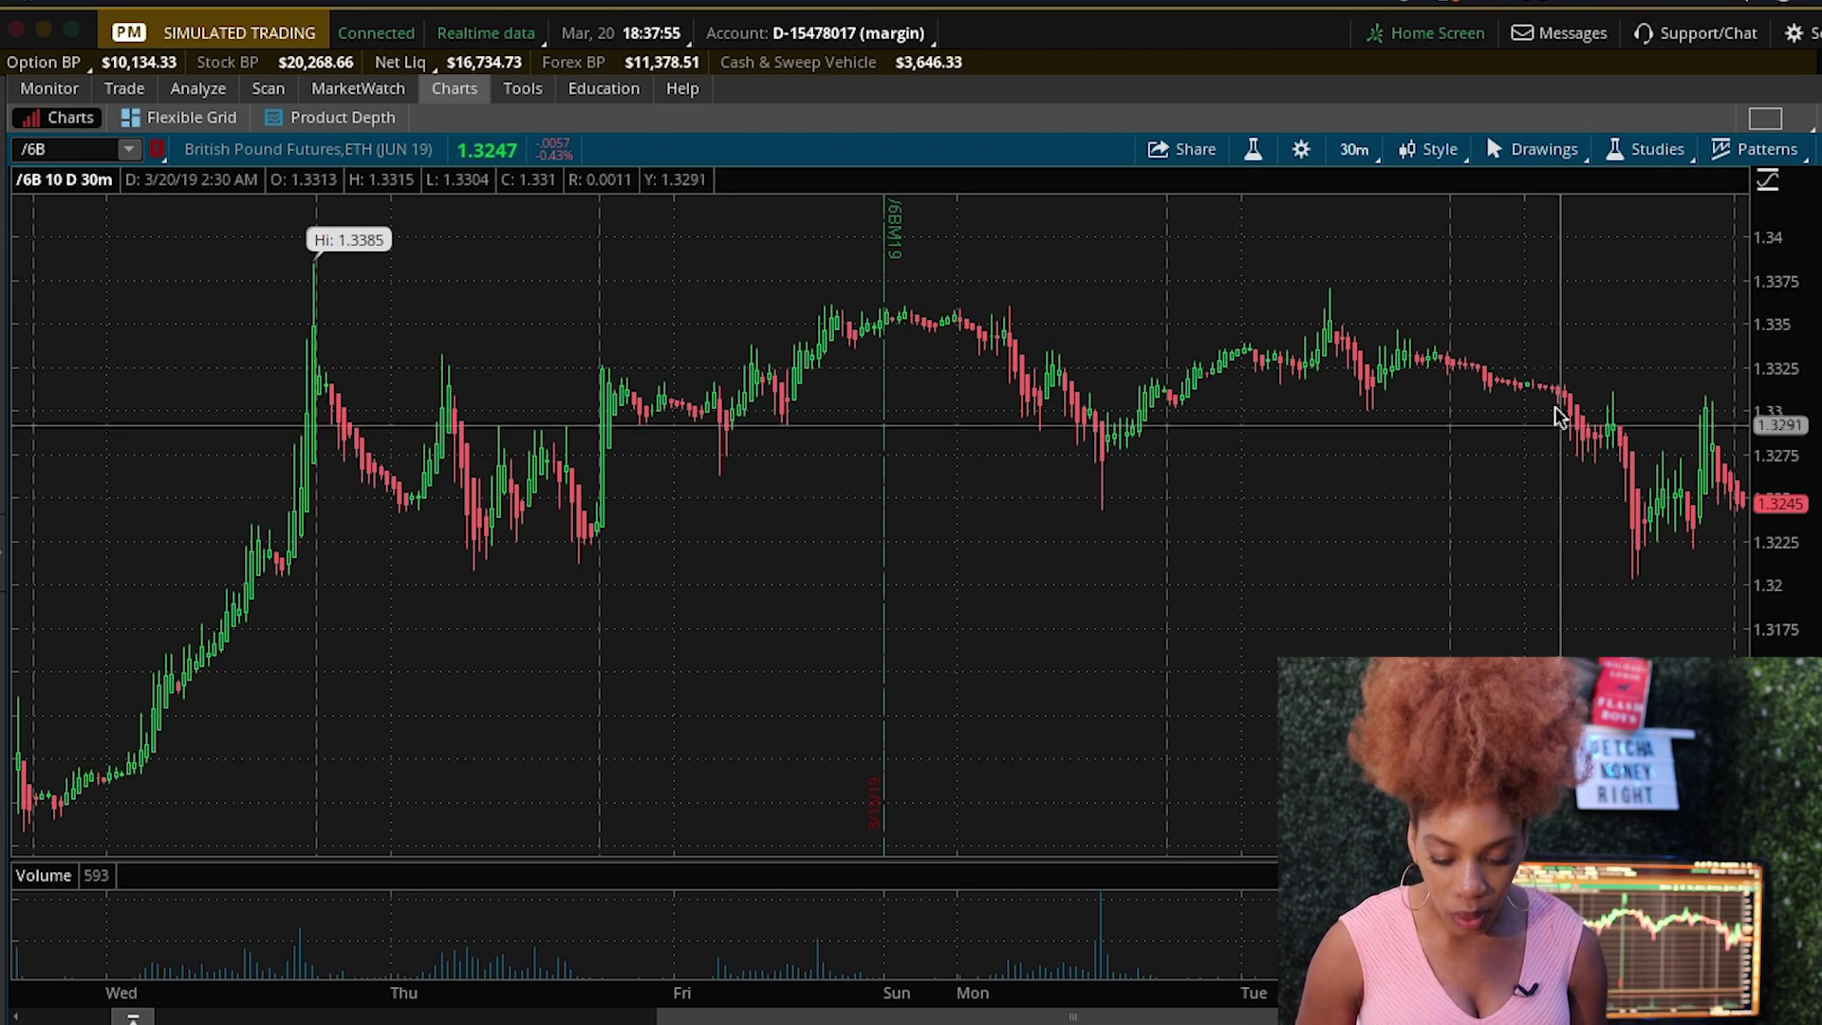
{"action": "left_click", "coordinate": [1354, 155]}
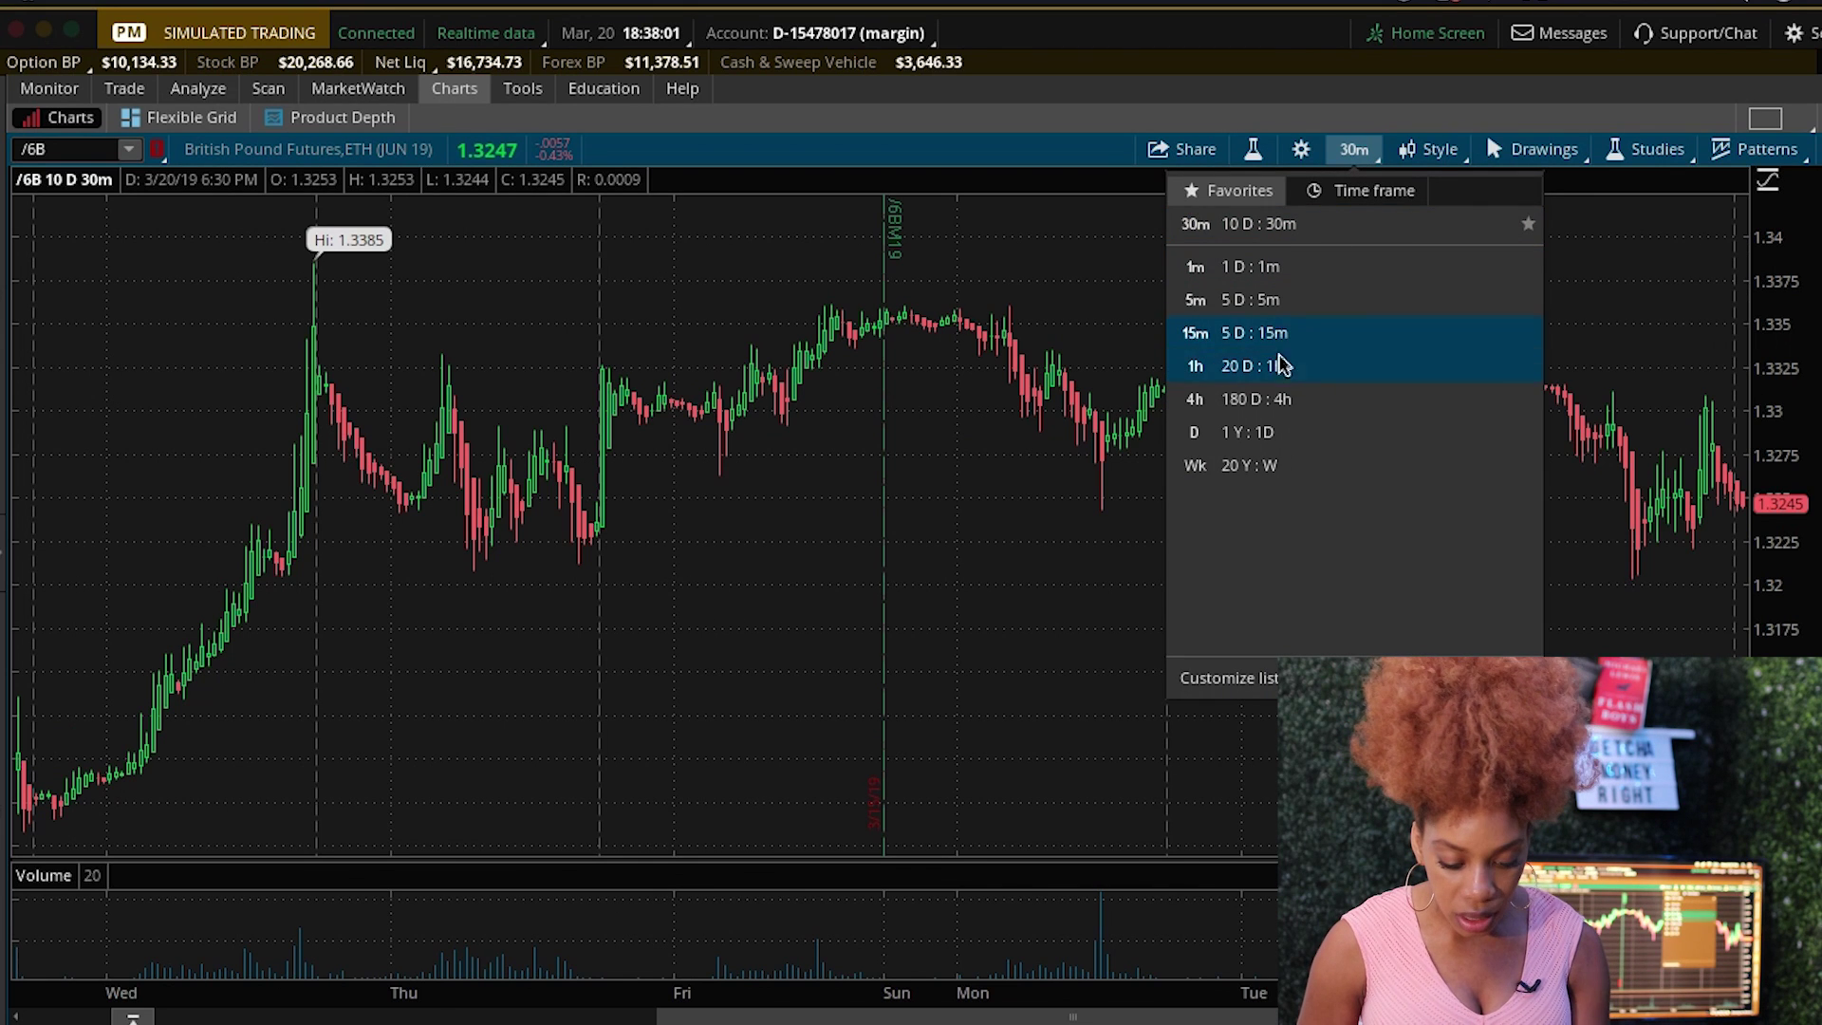
{"action": "left_click", "coordinate": [1287, 439]}
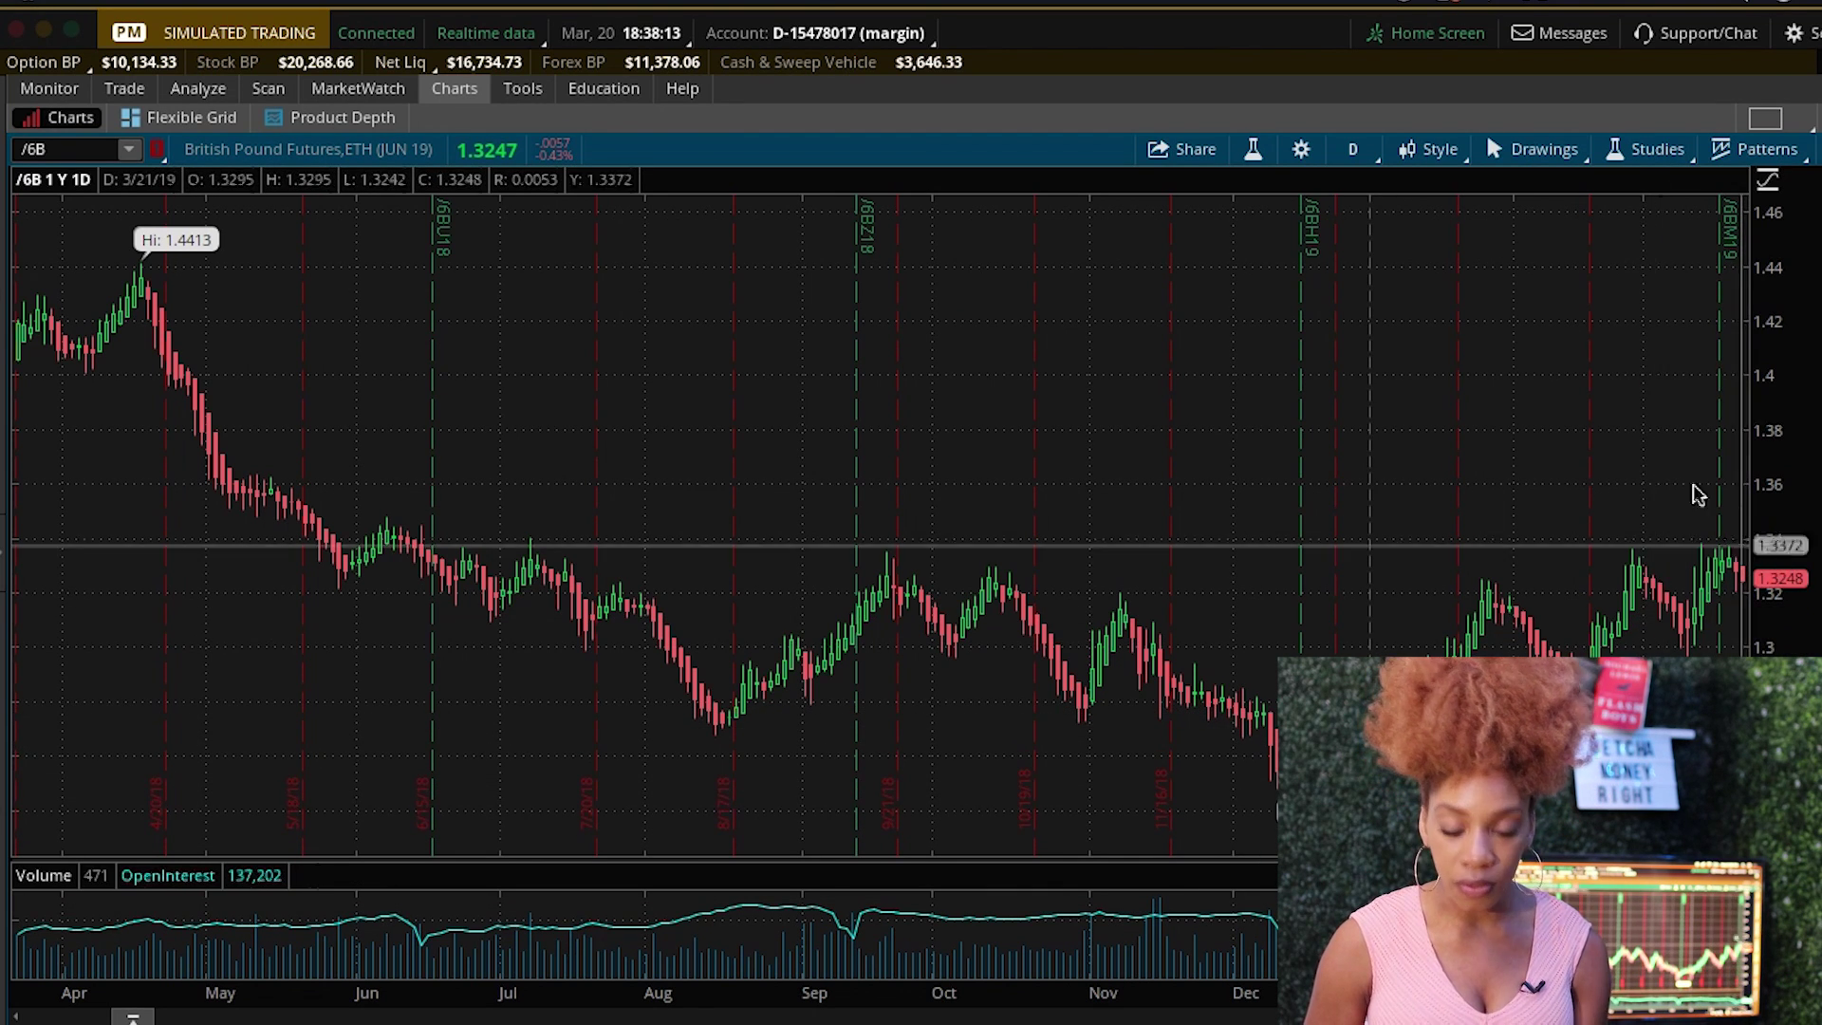
- Open the favorite time frames Chart Settings, then close it without saving
{"action": "left_click", "coordinate": [1366, 149]}
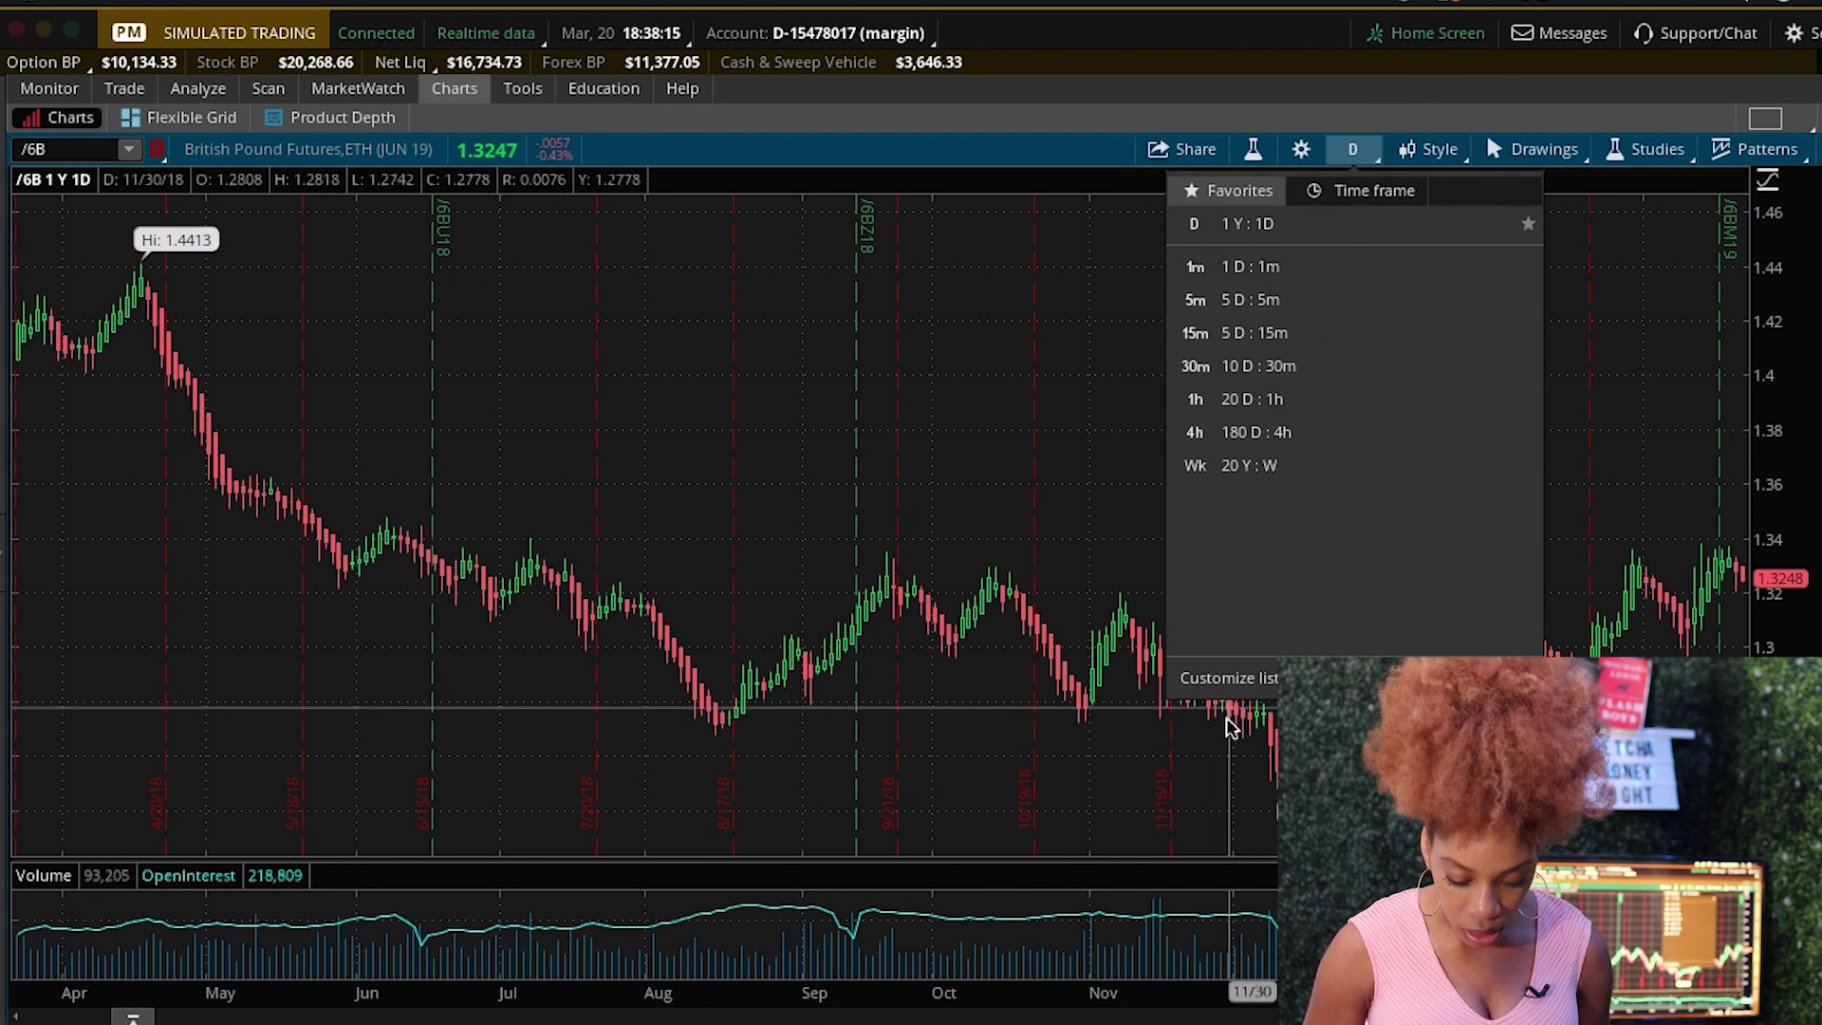
{"action": "left_click", "coordinate": [1227, 679]}
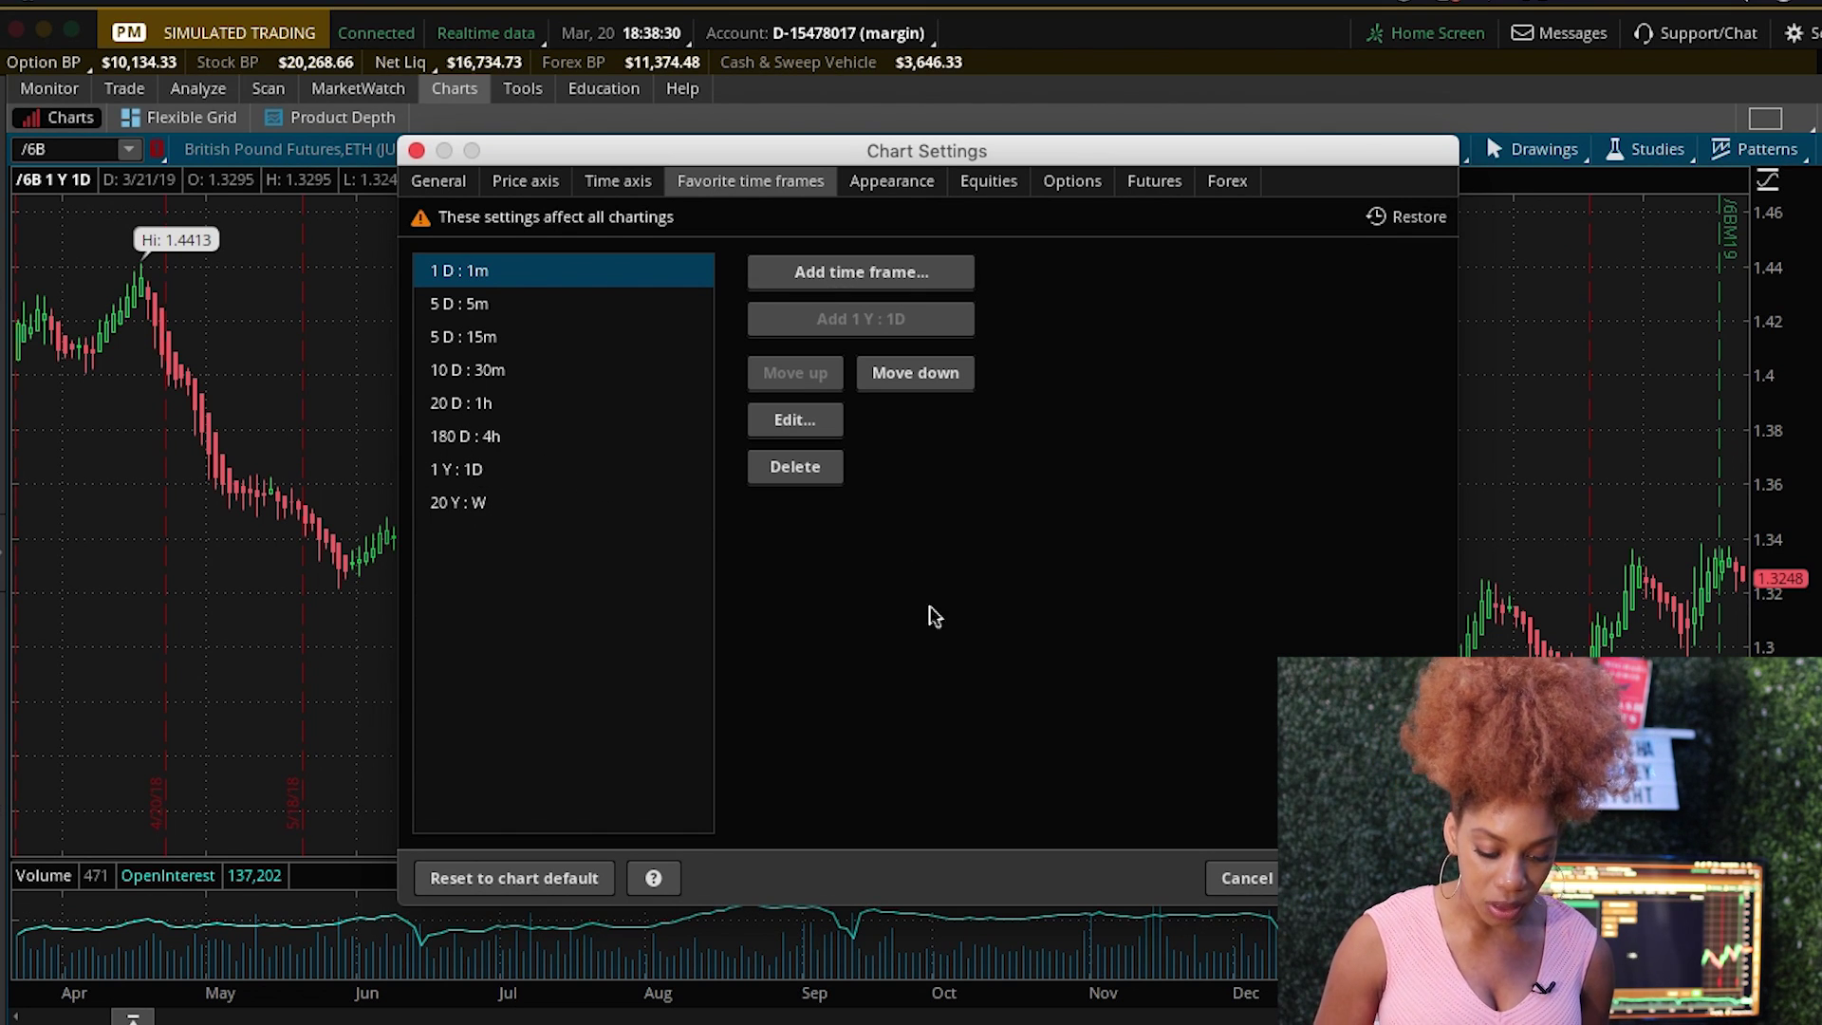
{"action": "left_click", "coordinate": [1241, 880]}
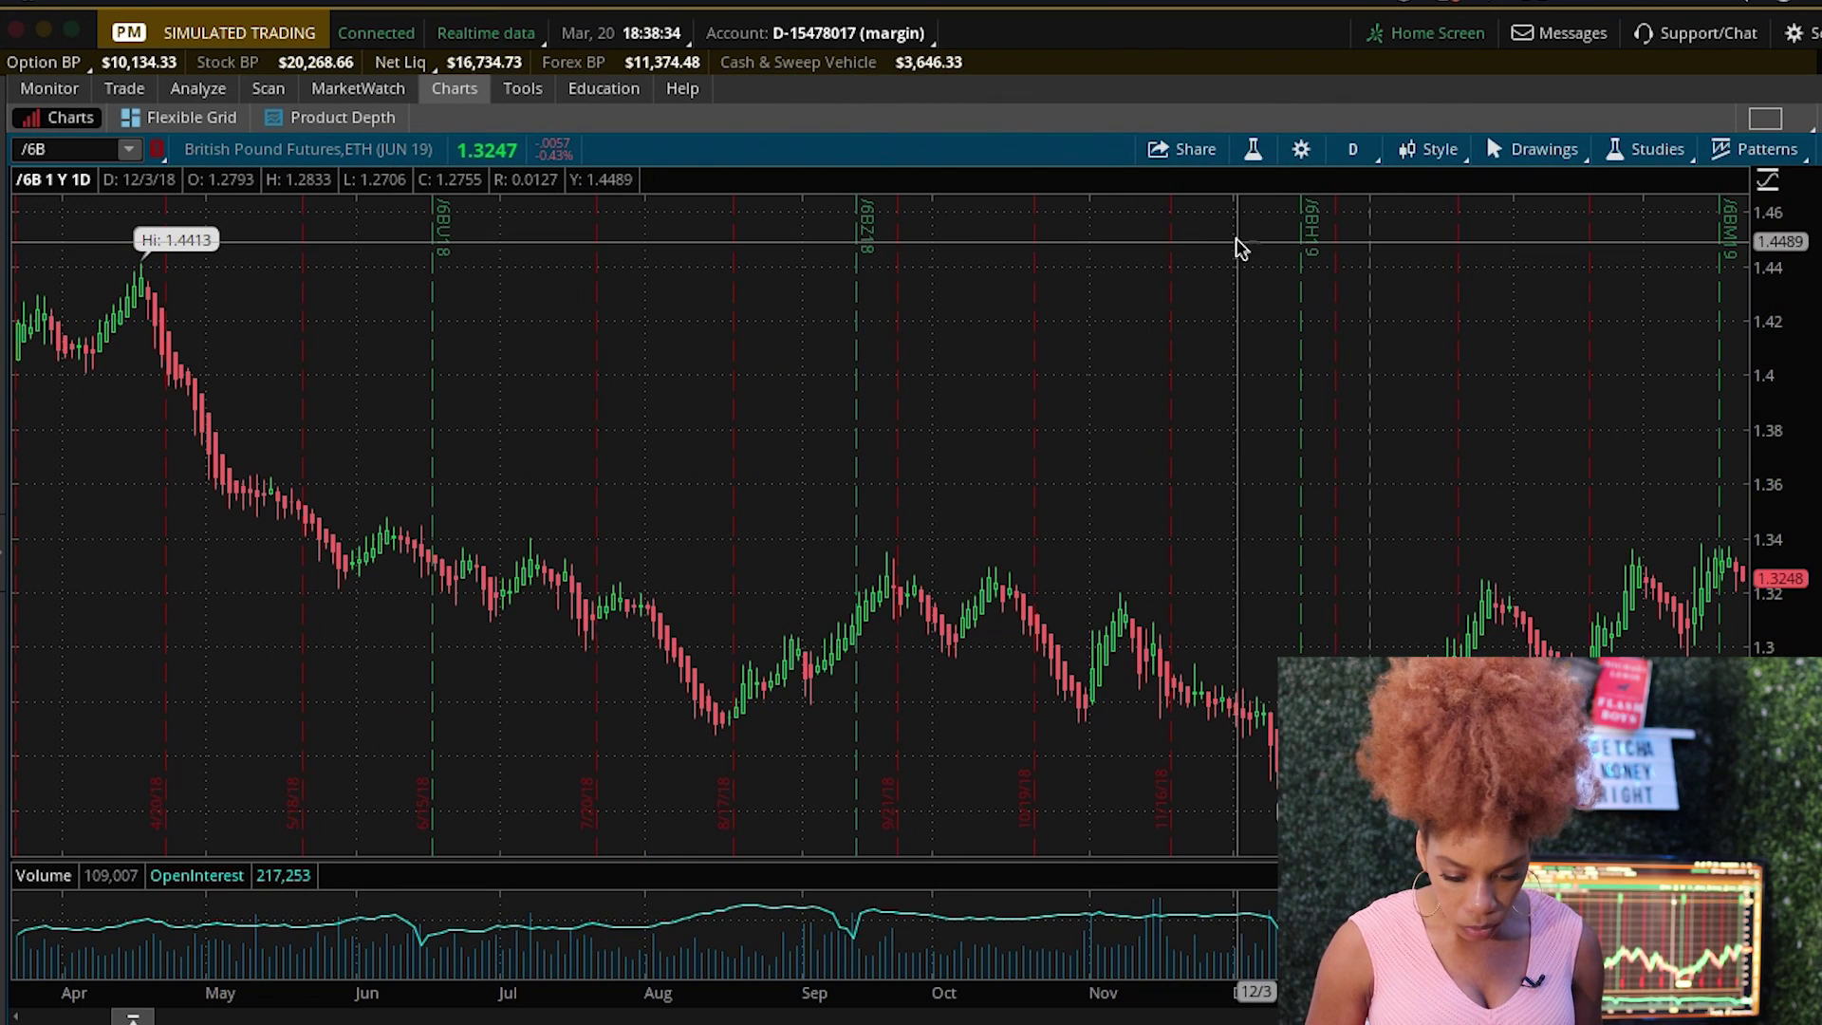
- Switch to a 2x2 chart grid and load /6C in the top-right chart
{"action": "left_click", "coordinate": [1767, 120]}
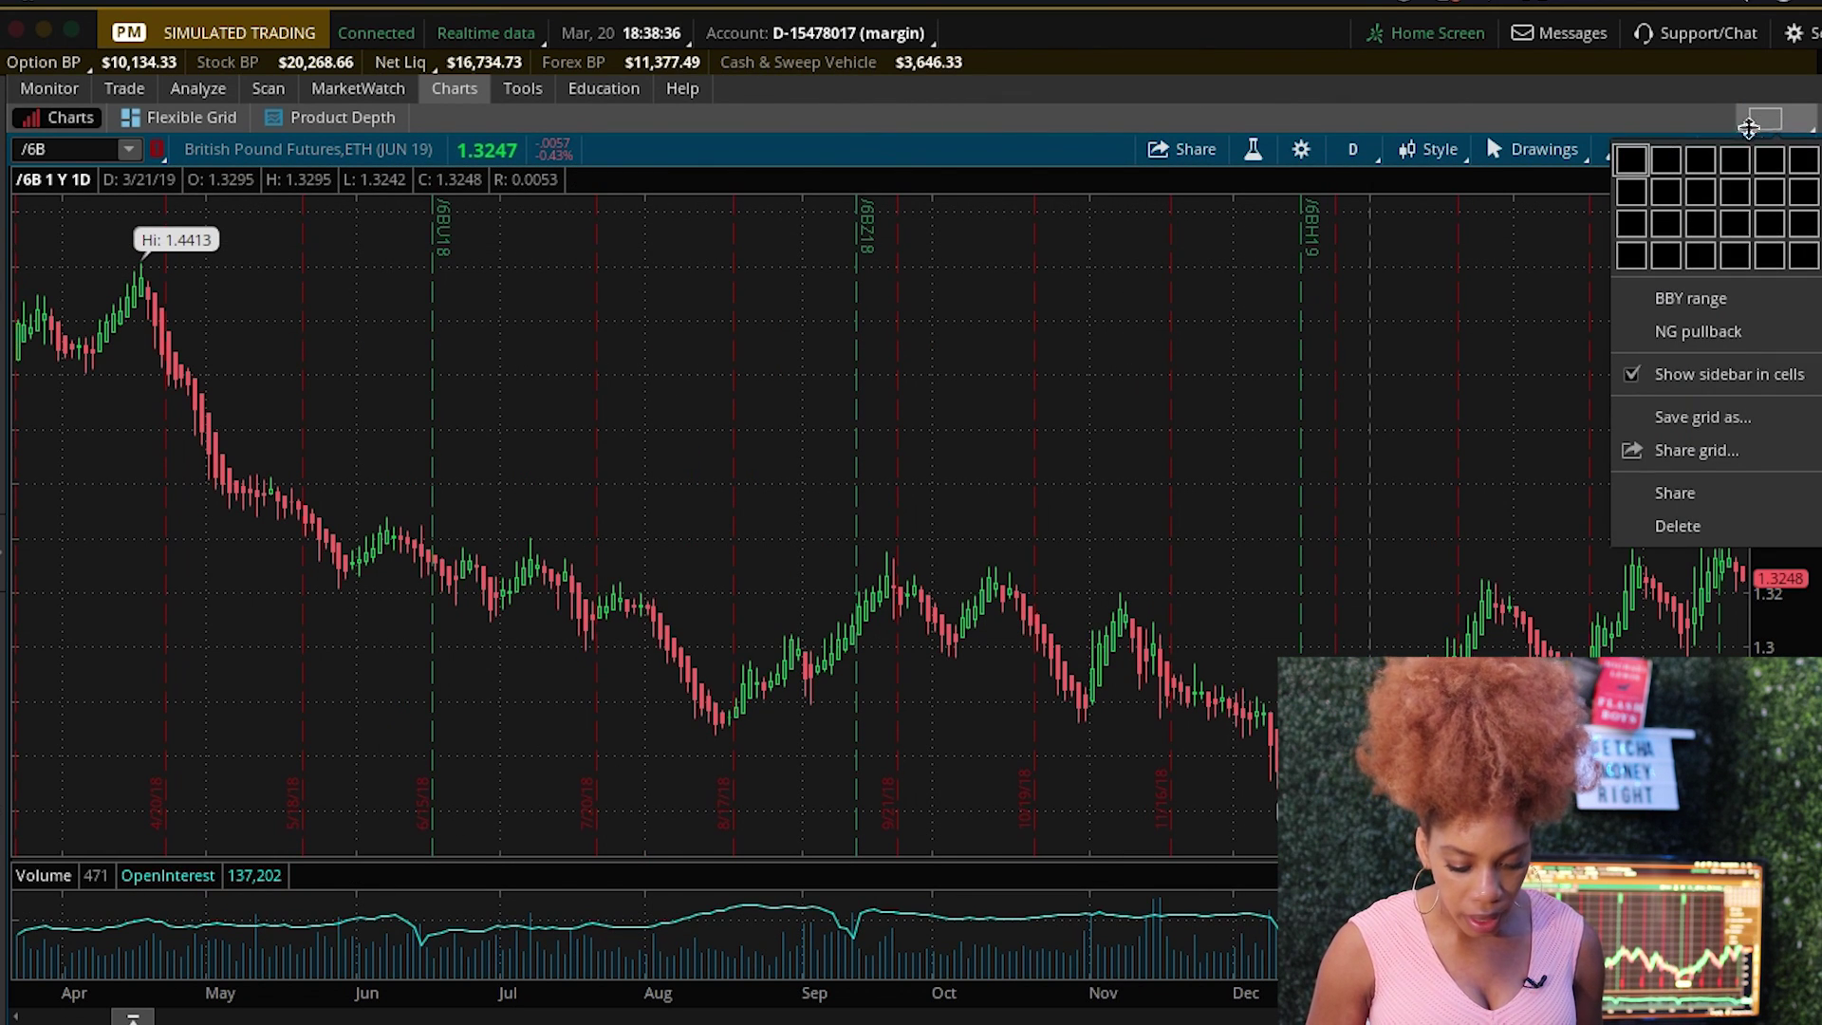
{"action": "left_click", "coordinate": [1668, 193]}
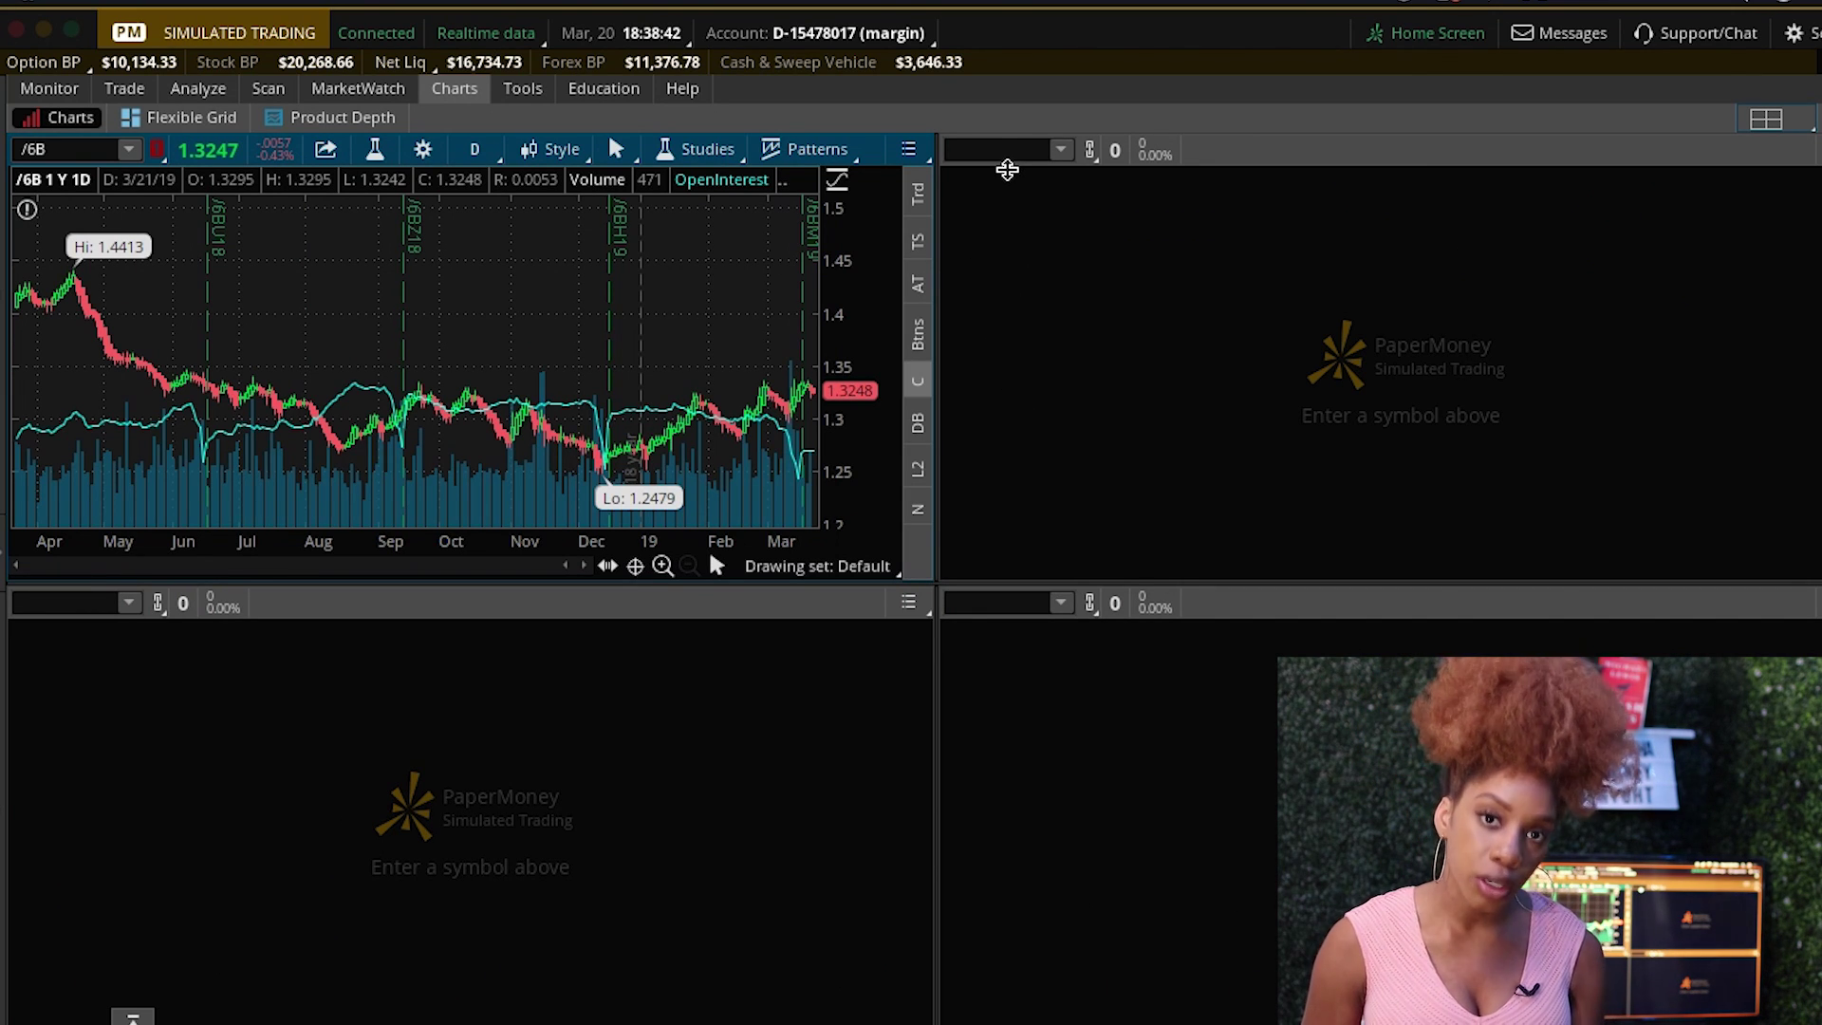
{"action": "left_click", "coordinate": [1006, 166]}
{"action": "left_click", "coordinate": [1005, 152]}
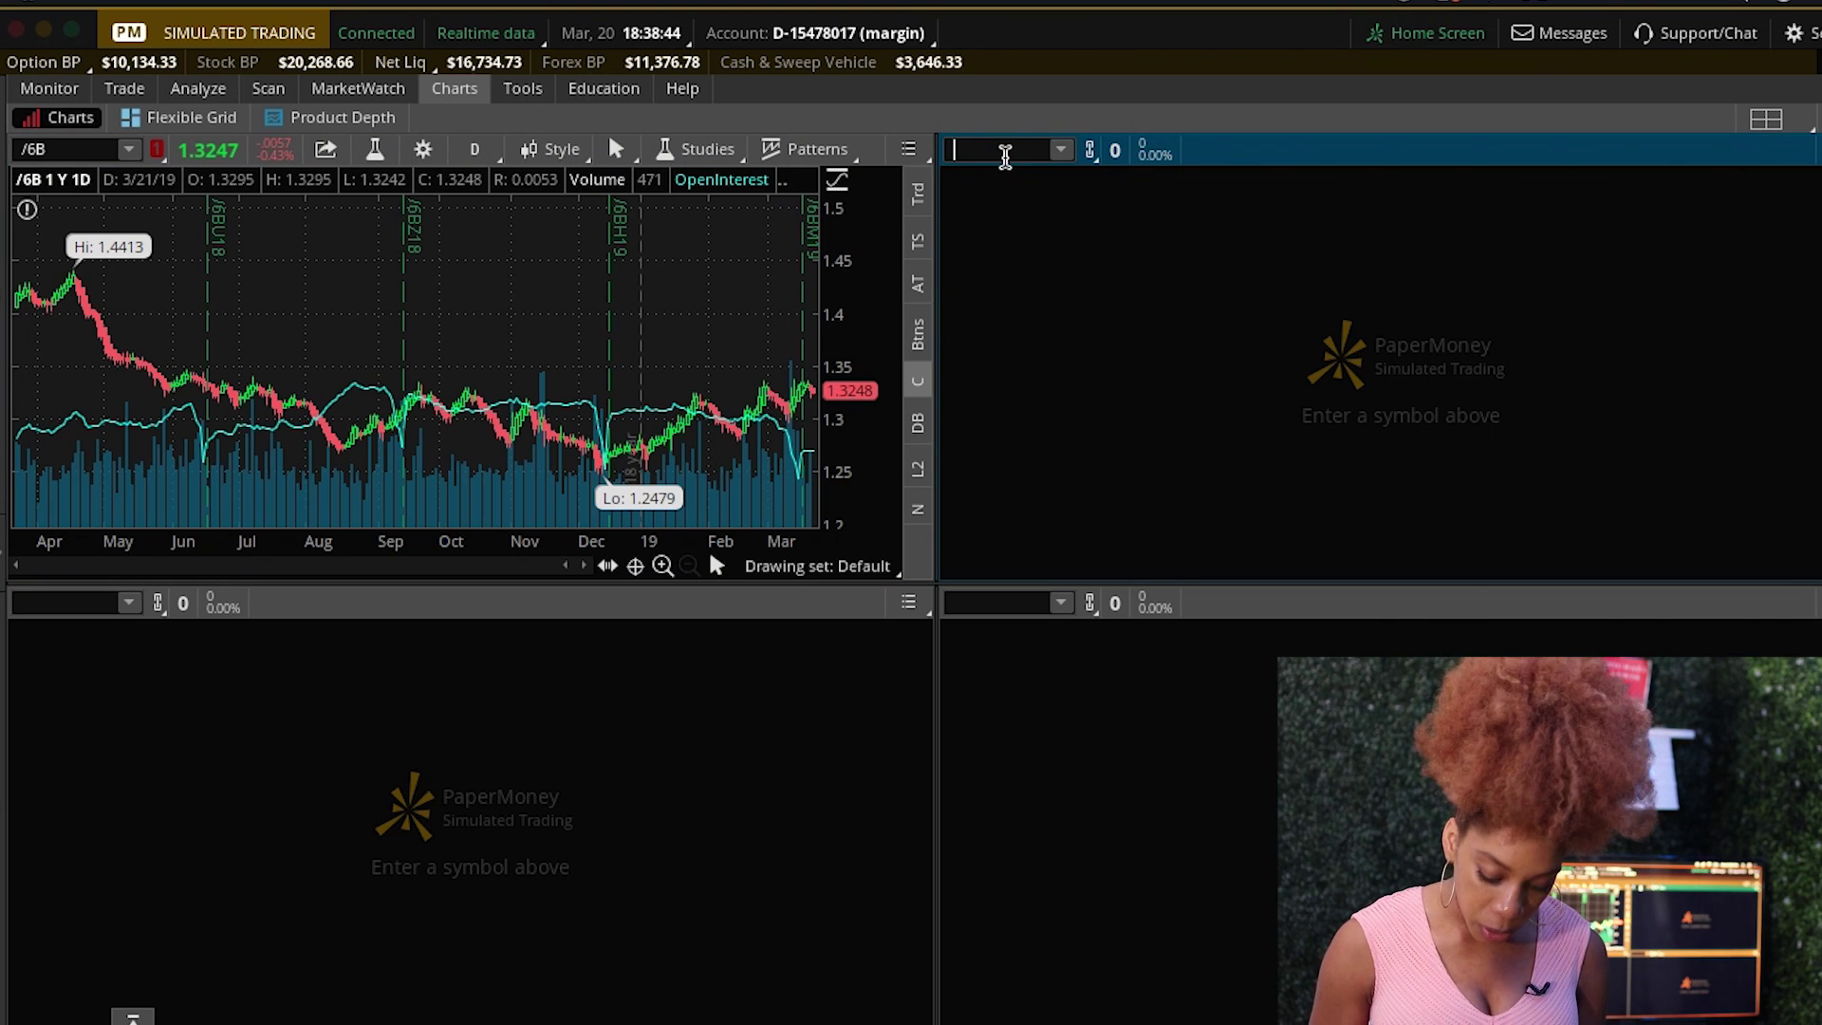
{"action": "type", "text": "/6C"}
{"action": "key", "text": "Return"}
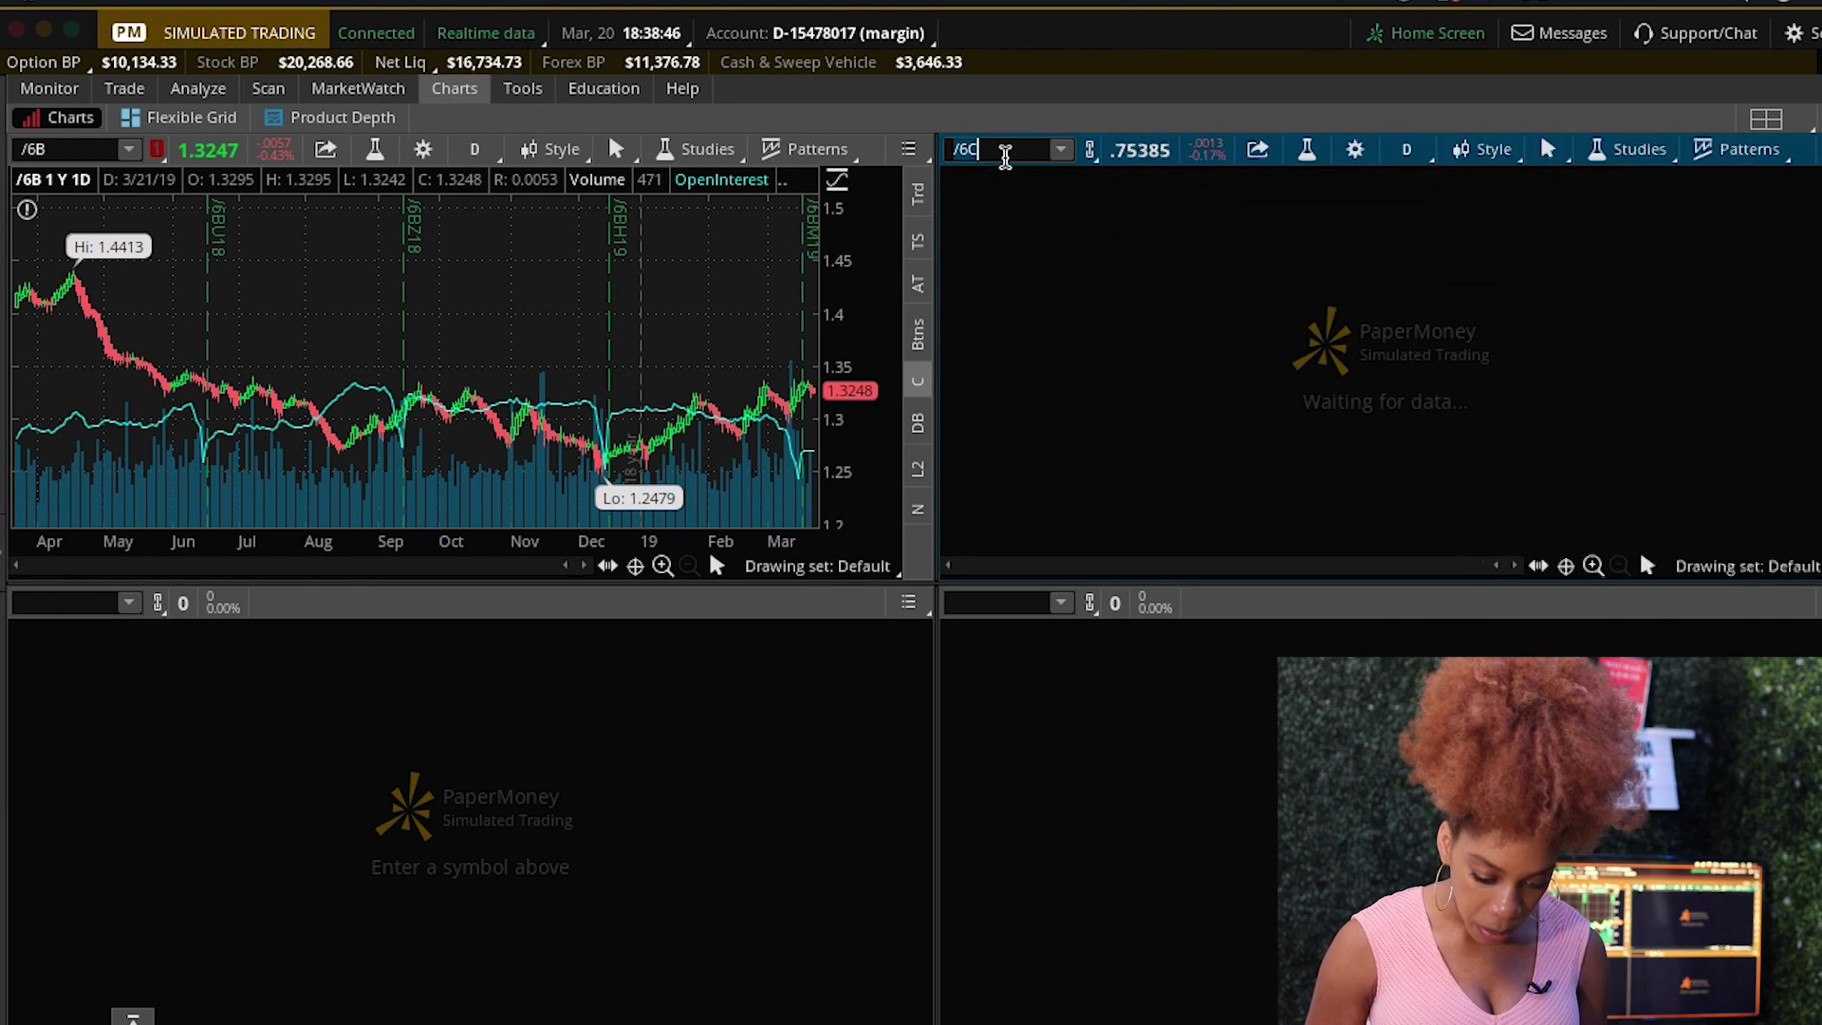
- Load /6J in the bottom-left chart and /6E in the bottom-right chart
{"action": "left_click", "coordinate": [70, 603]}
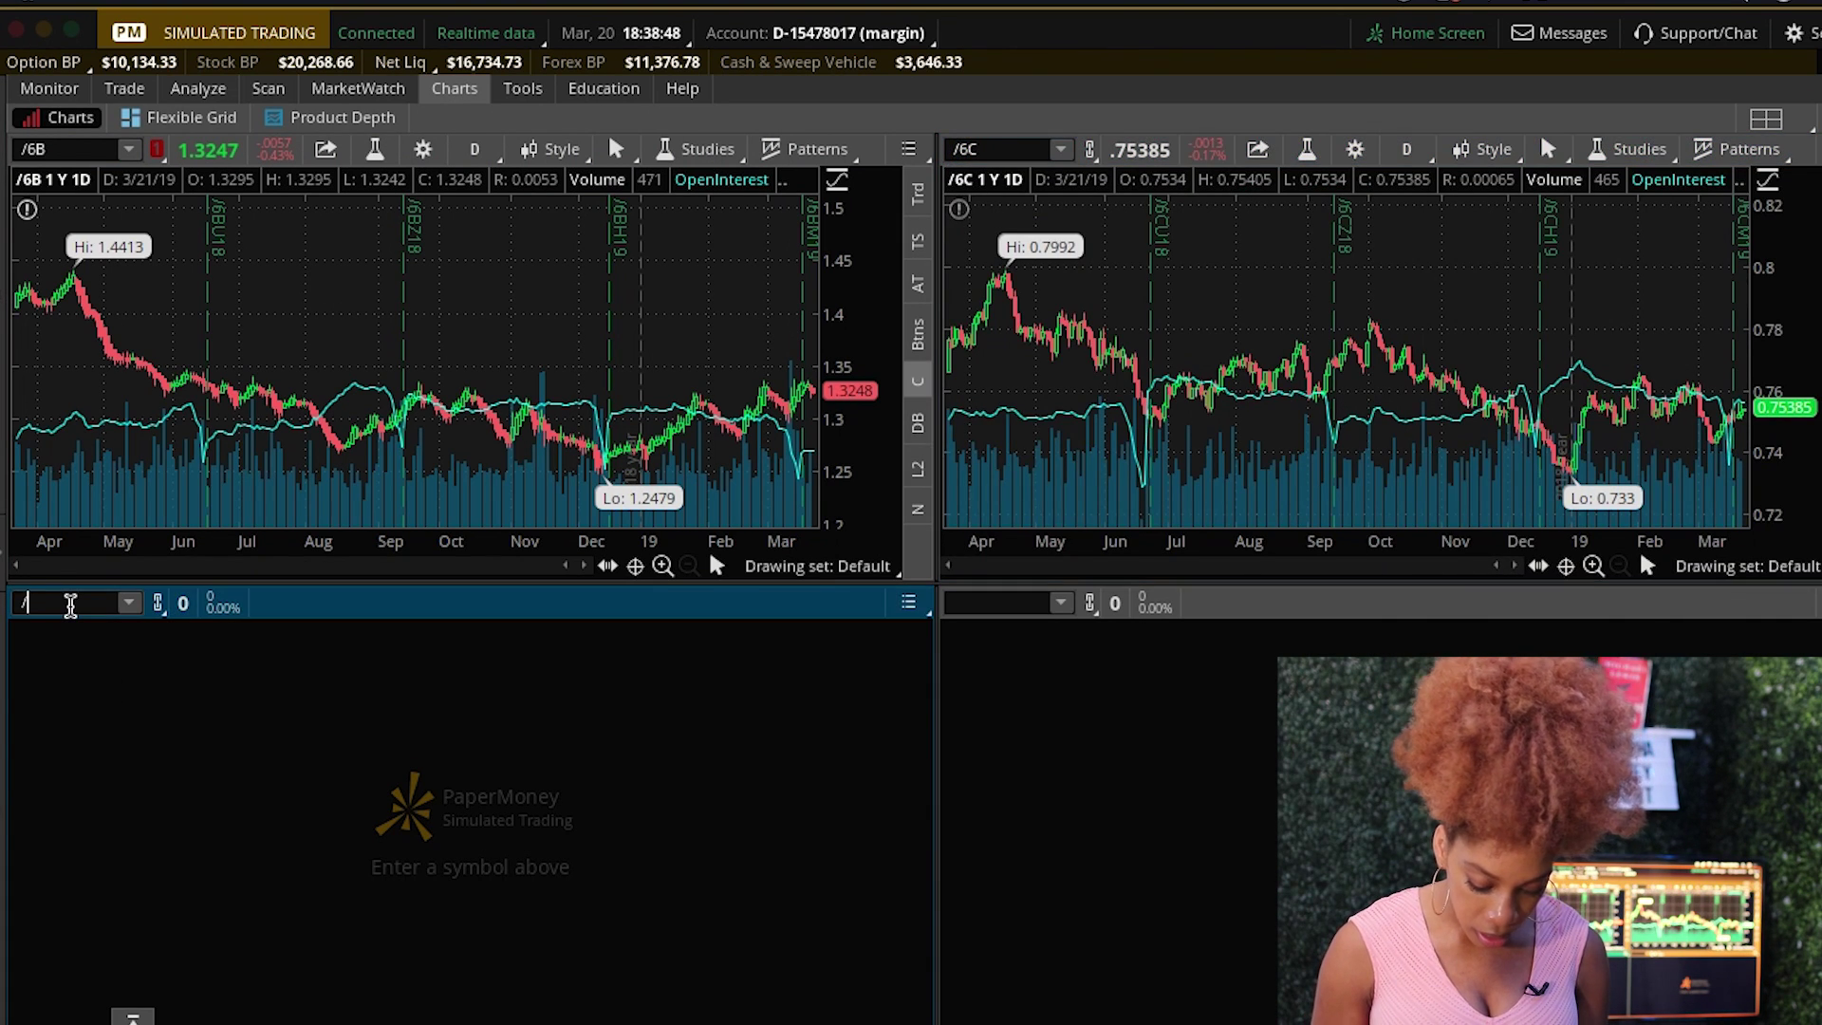
{"action": "type", "text": "/6"}
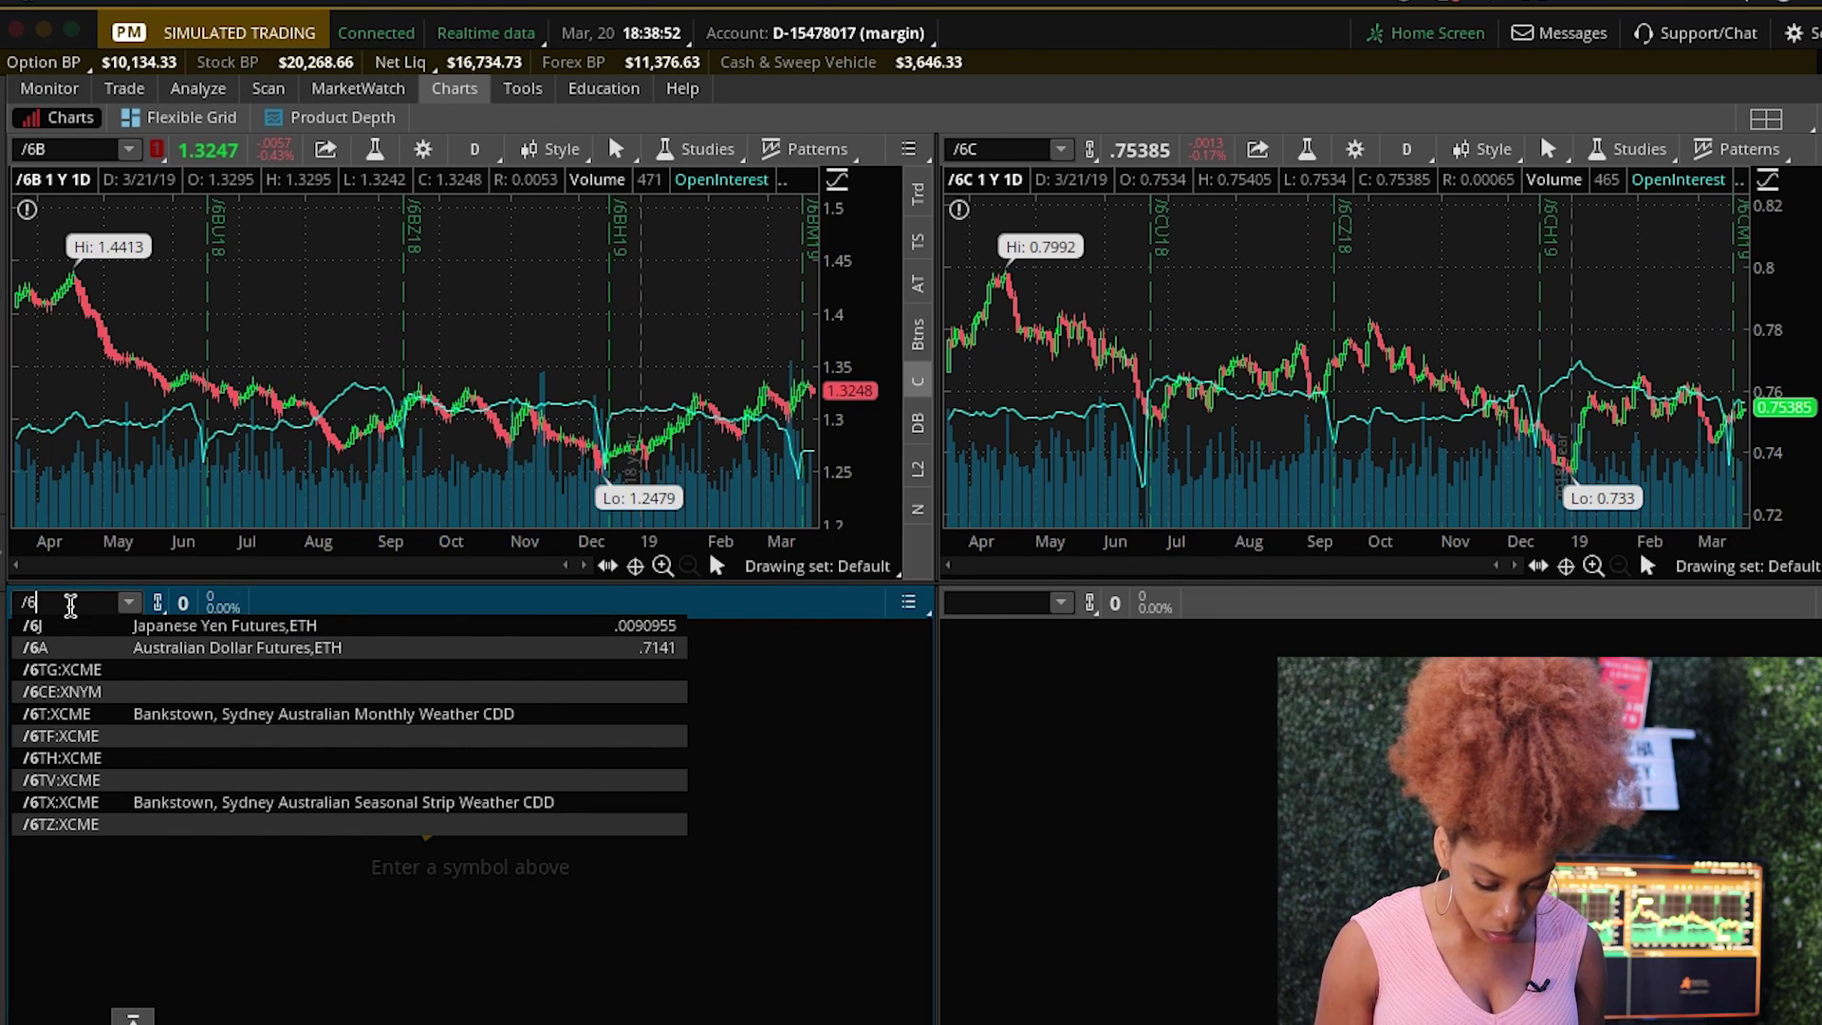
{"action": "type", "text": "J"}
{"action": "key", "text": "Return"}
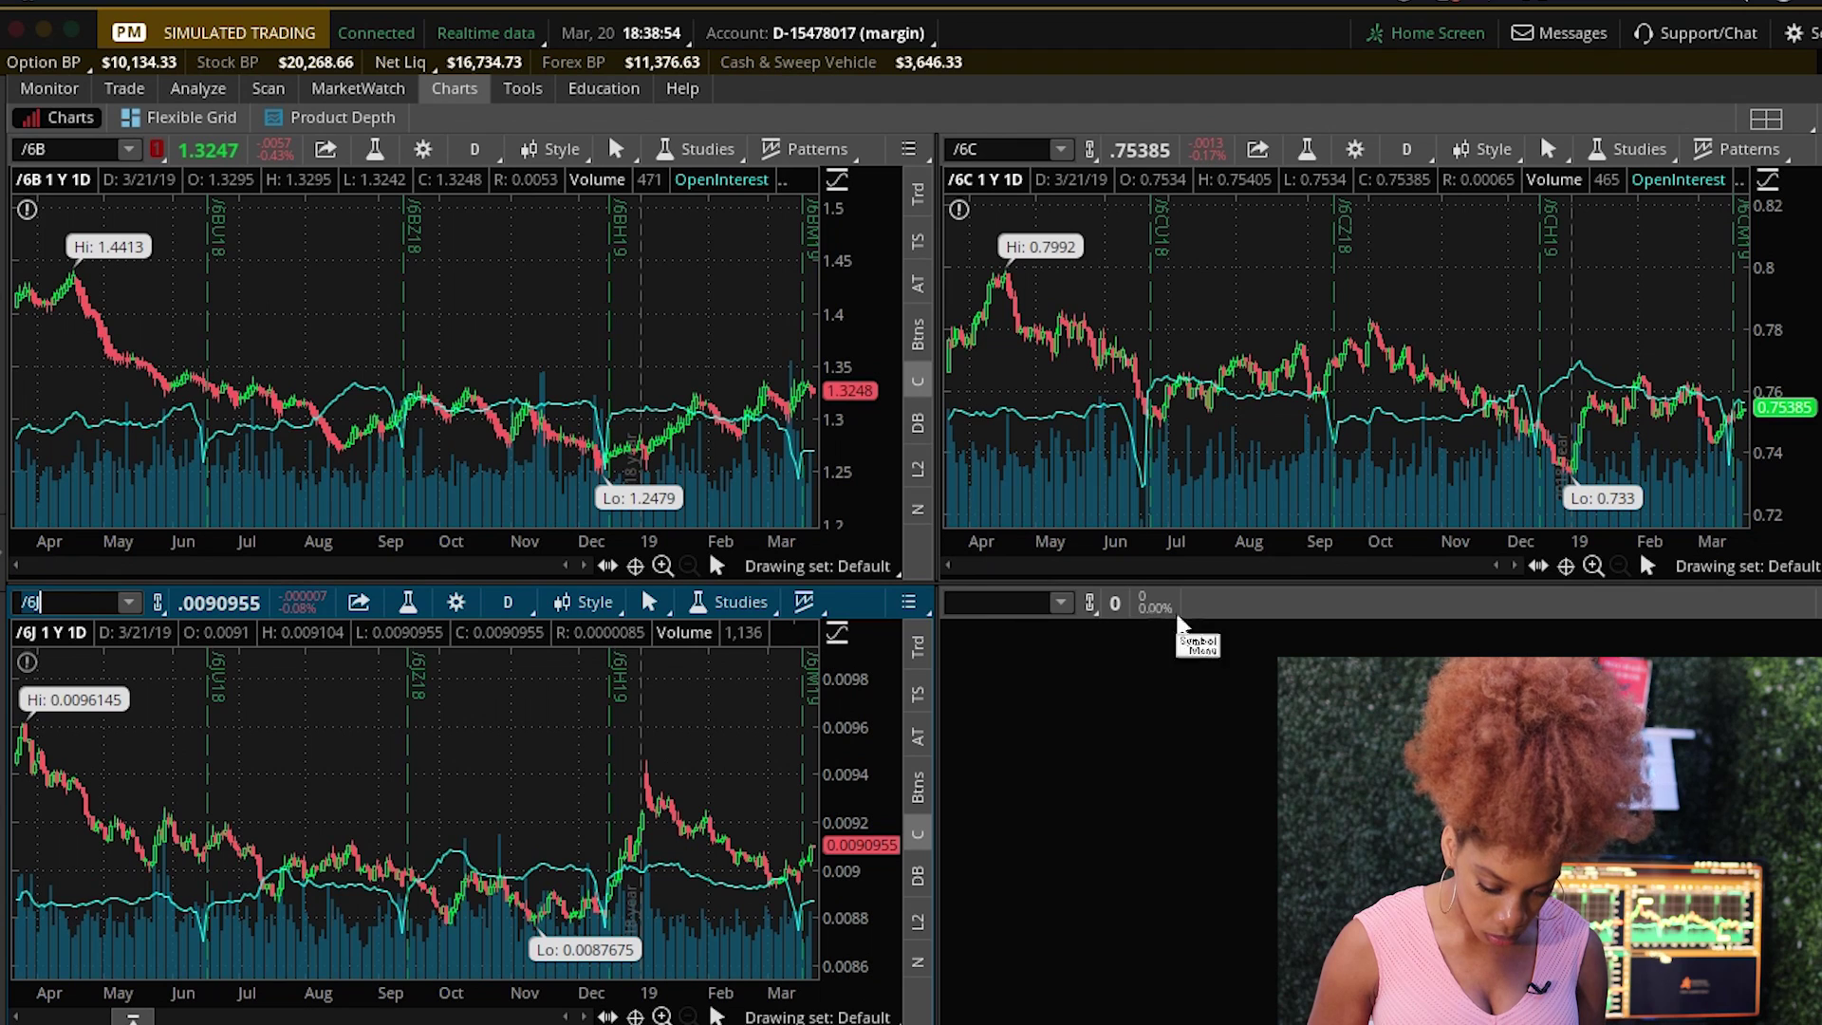
{"action": "left_click", "coordinate": [1032, 605]}
{"action": "type", "text": "/"}
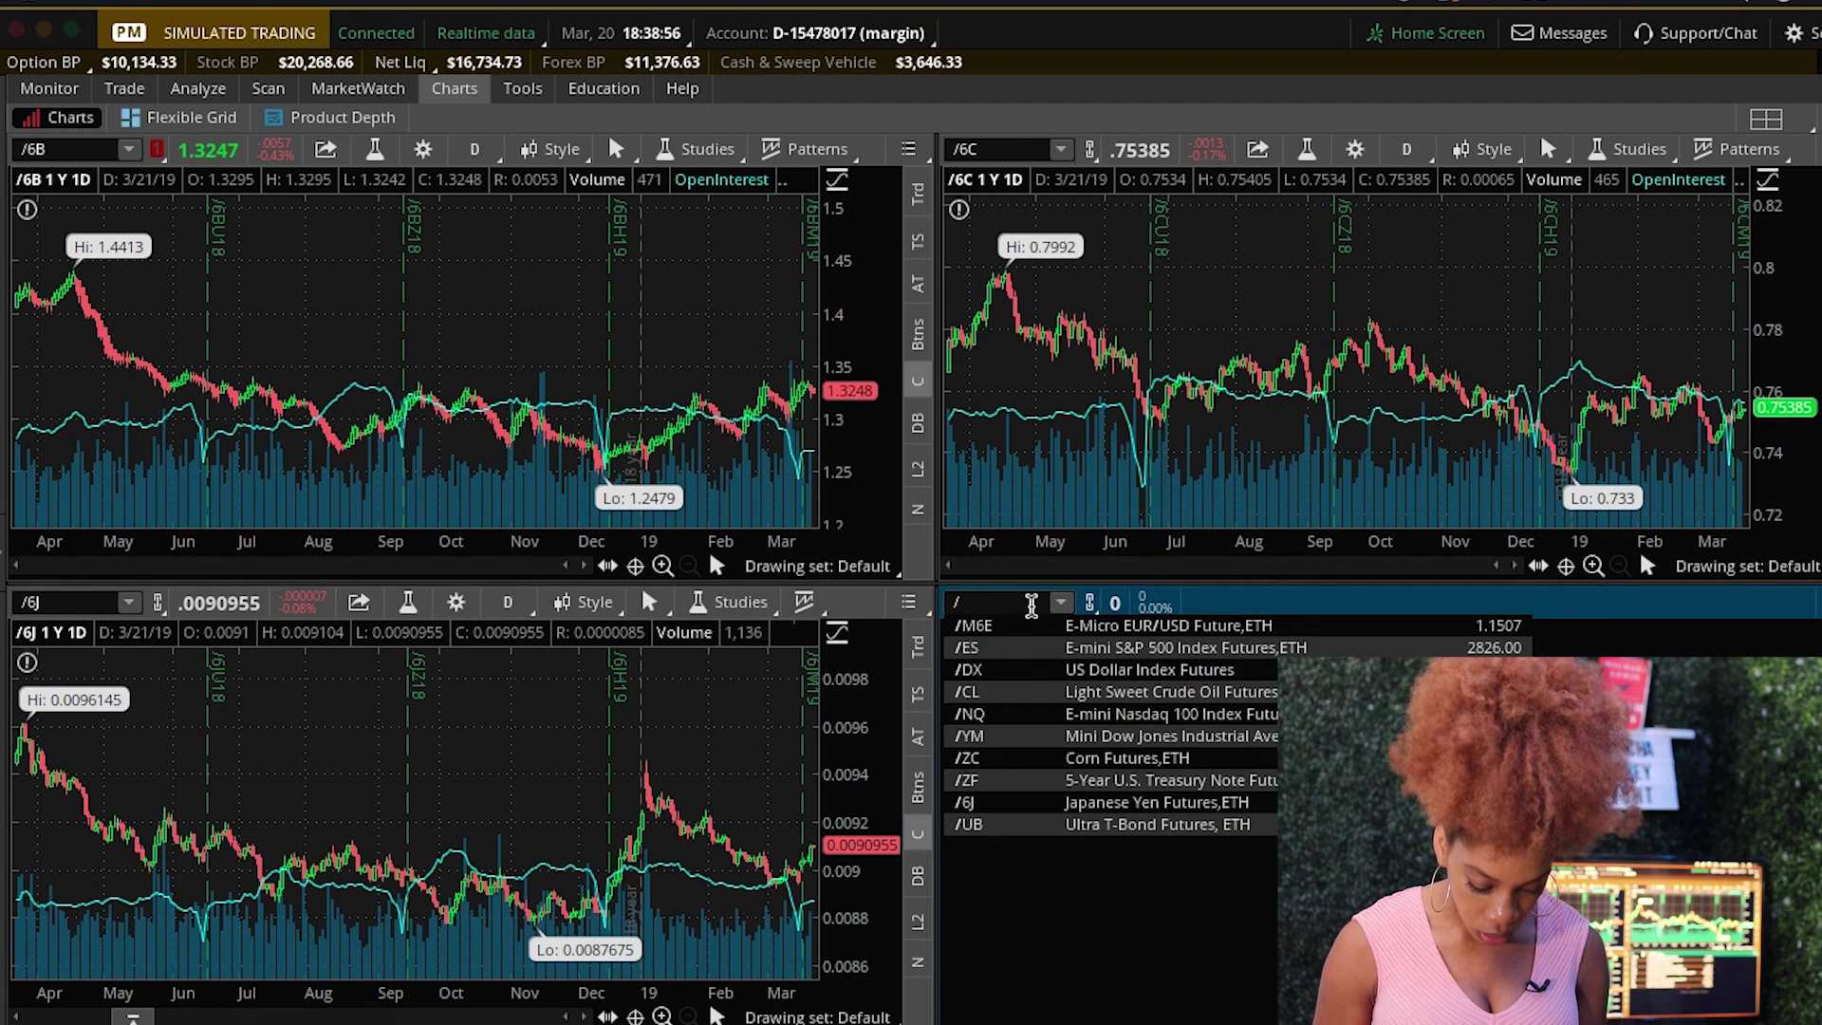
{"action": "type", "text": "6E"}
{"action": "key", "text": "Return"}
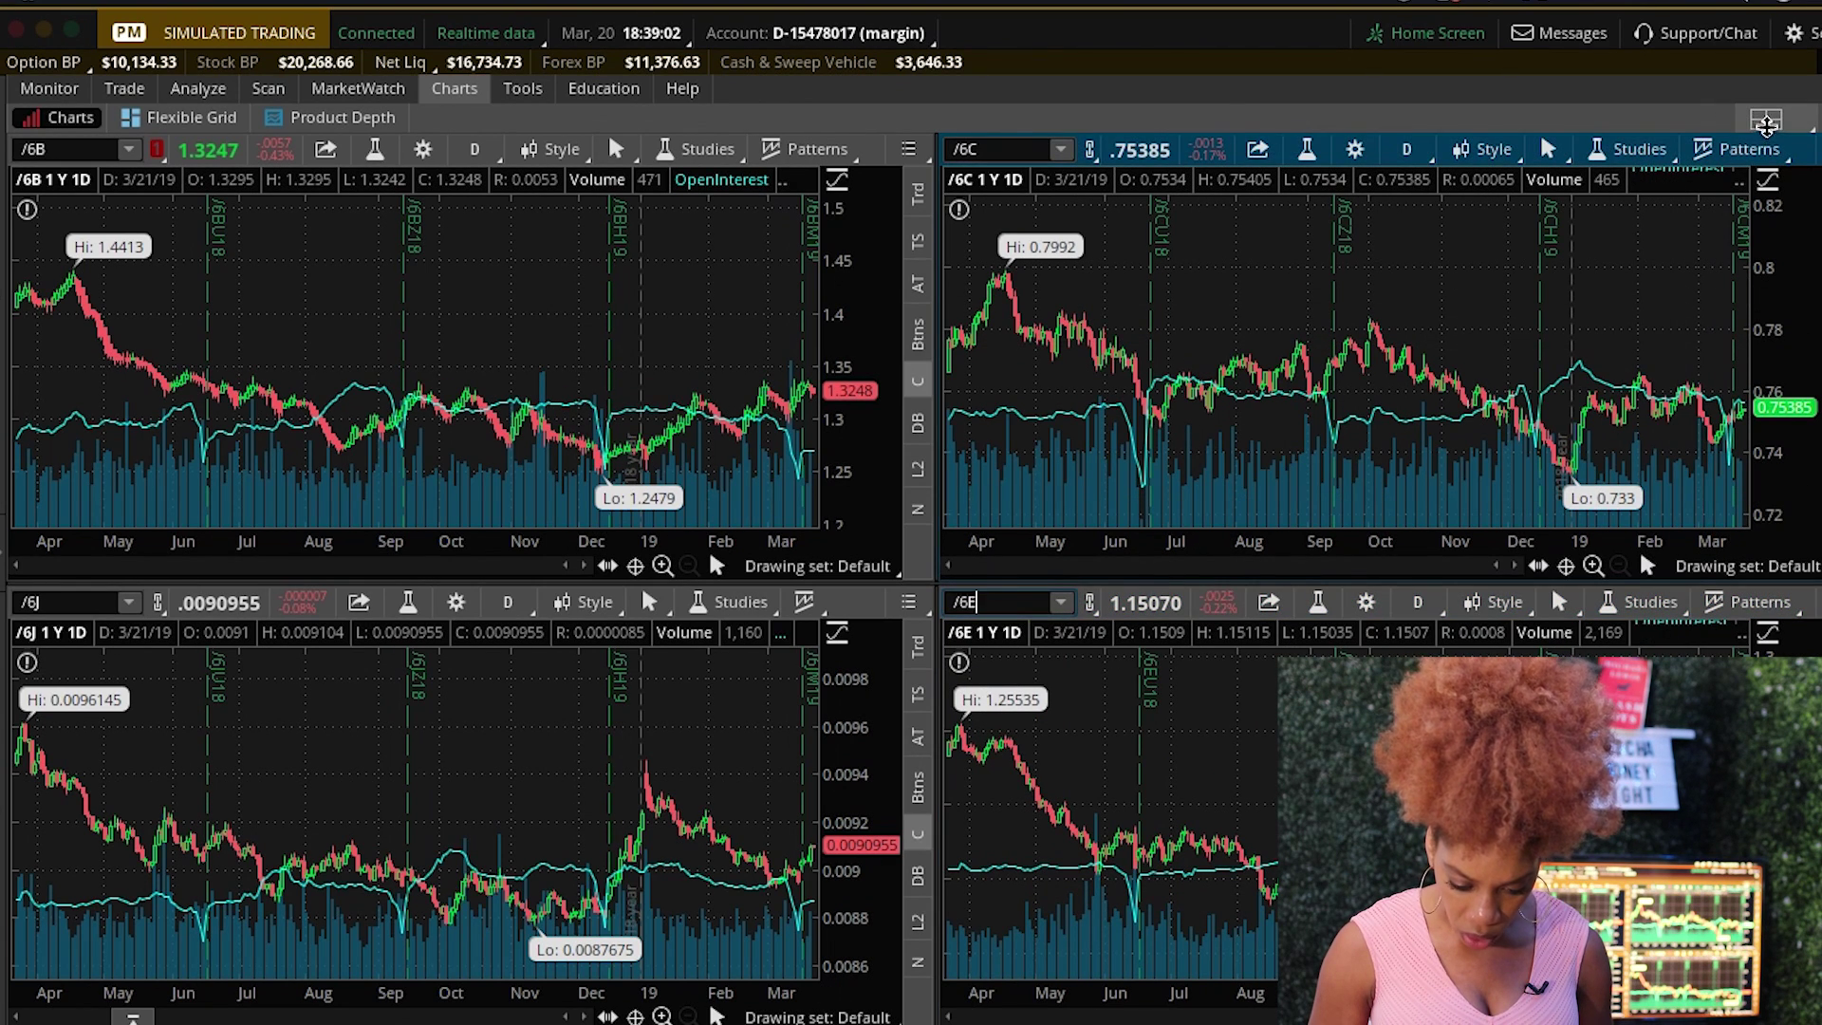
- Try a 7x4 chart grid, then return to the 2x2 layout
{"action": "left_click", "coordinate": [1765, 122]}
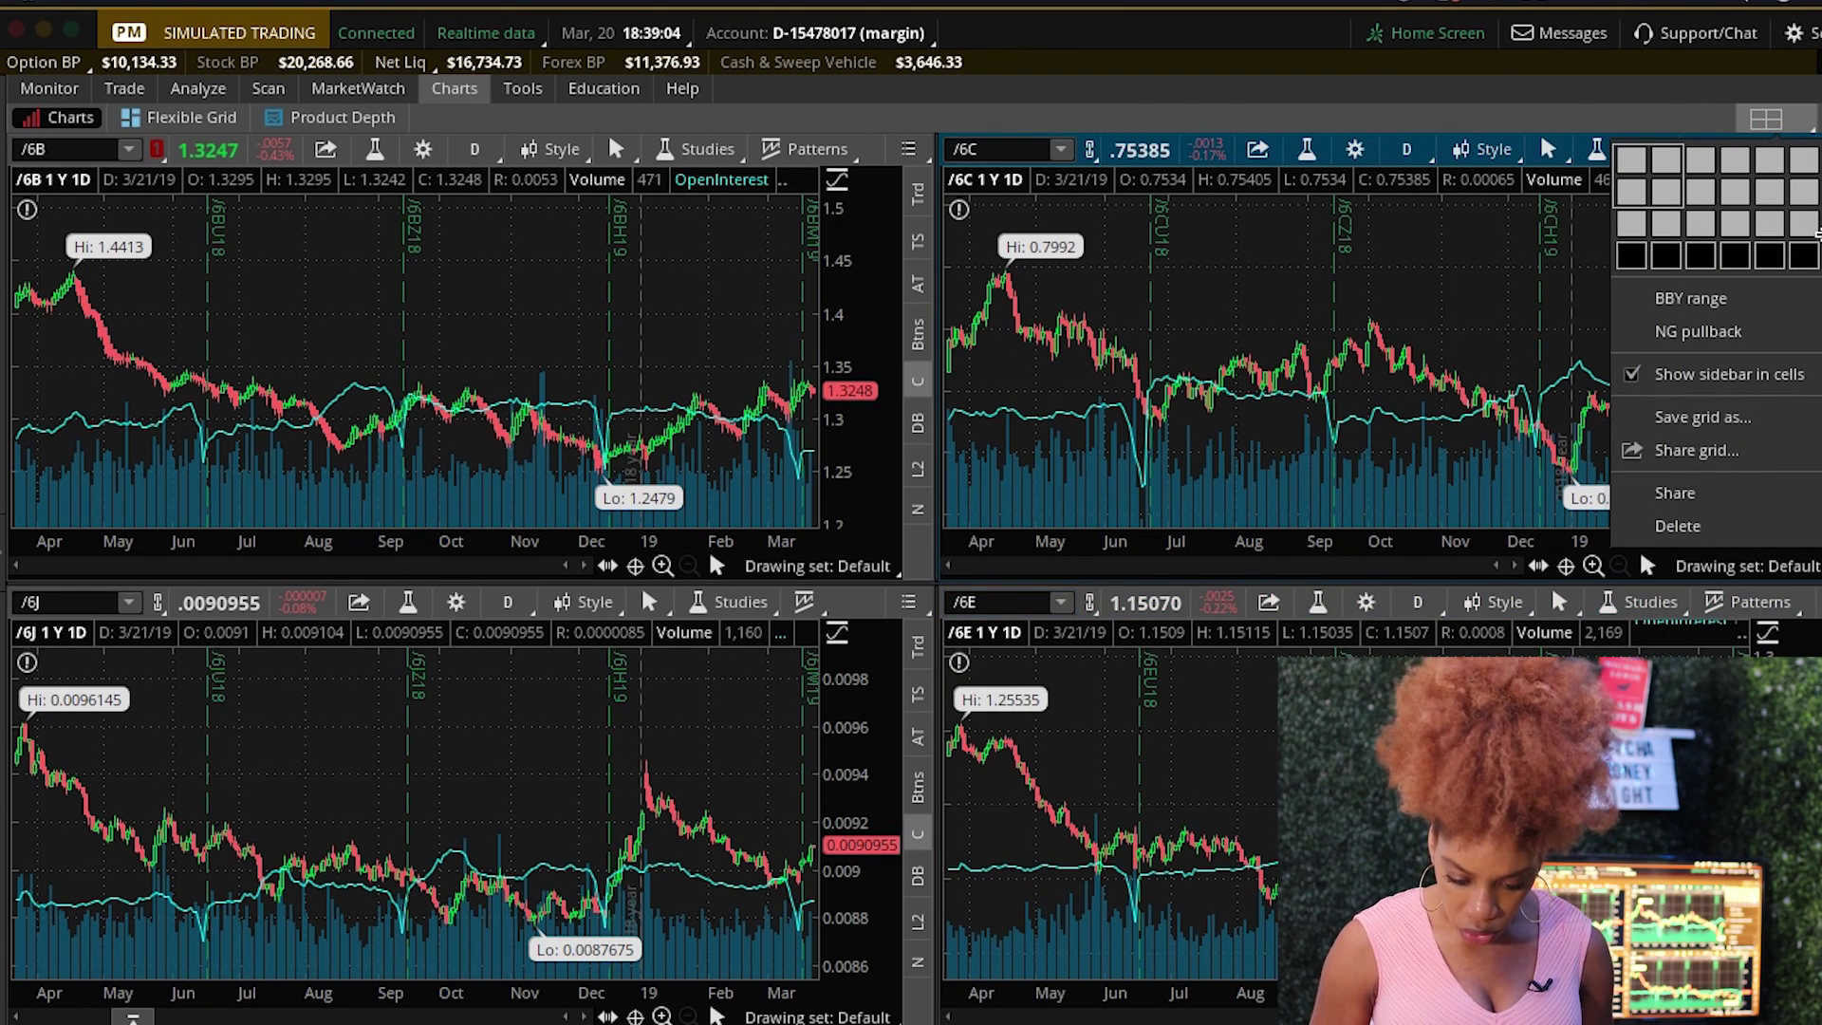
{"action": "left_click", "coordinate": [1803, 256]}
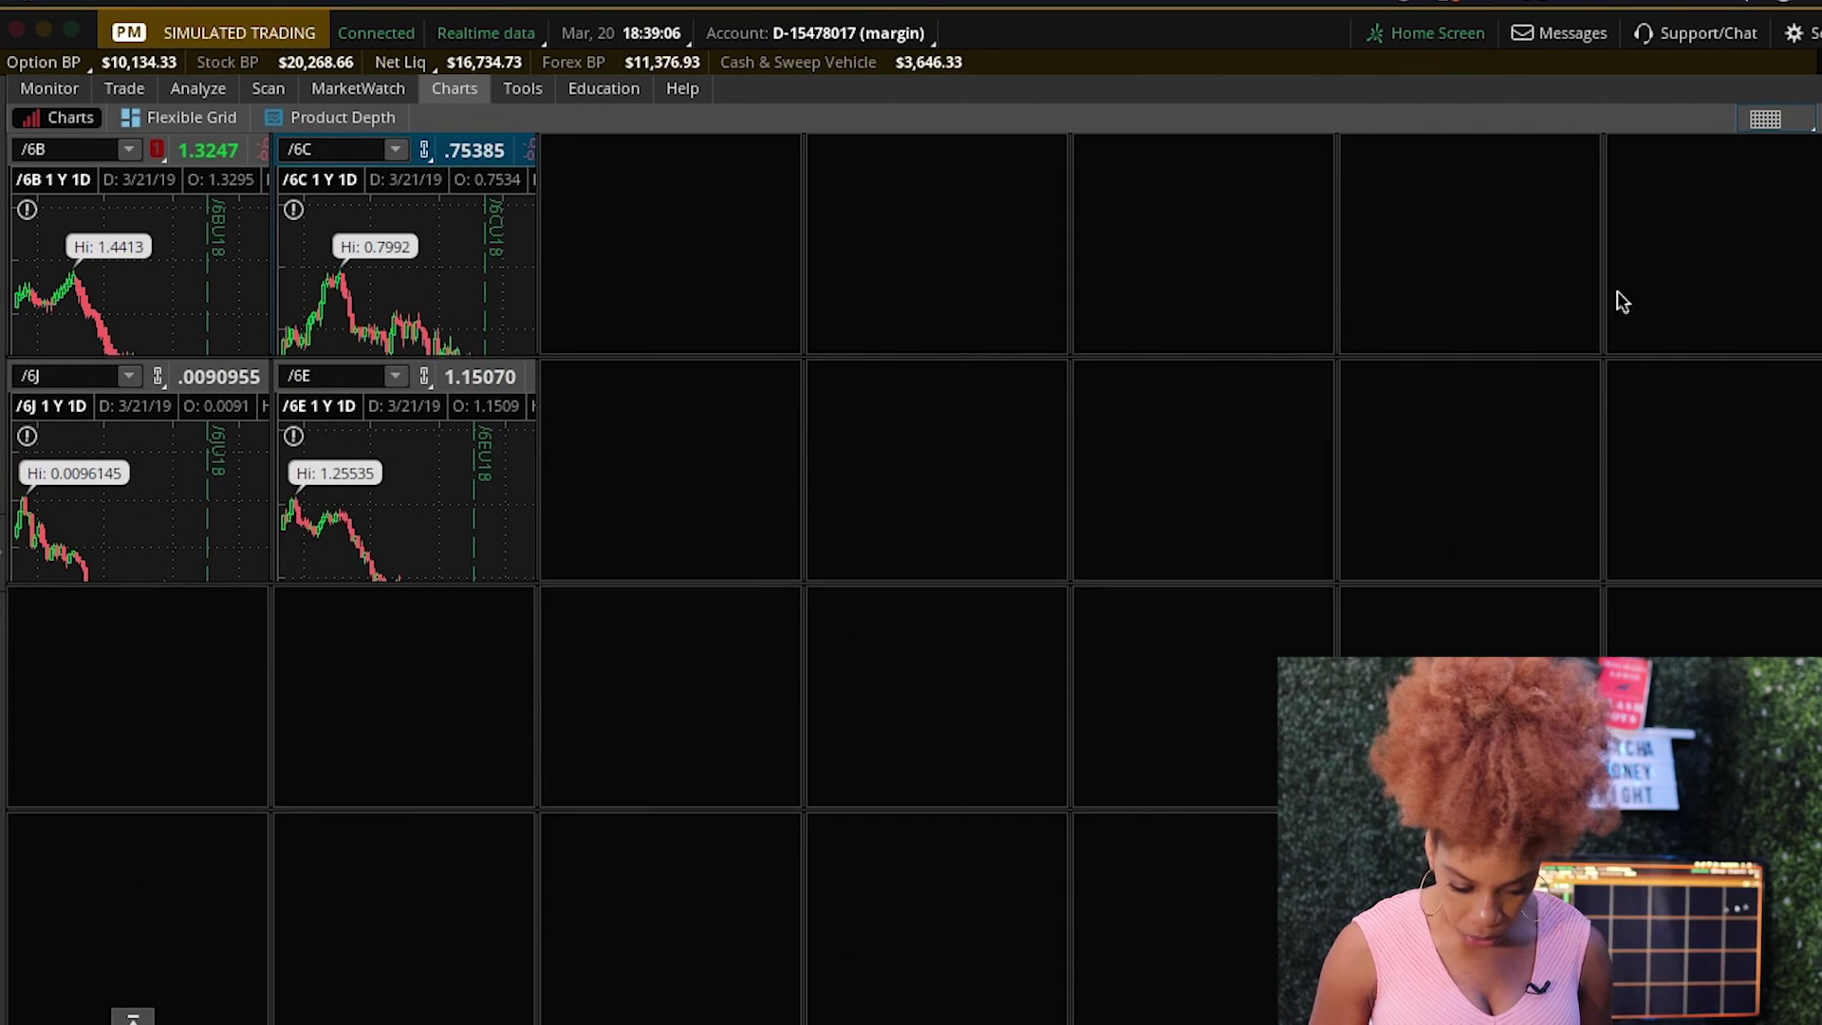
{"action": "left_click", "coordinate": [1758, 117]}
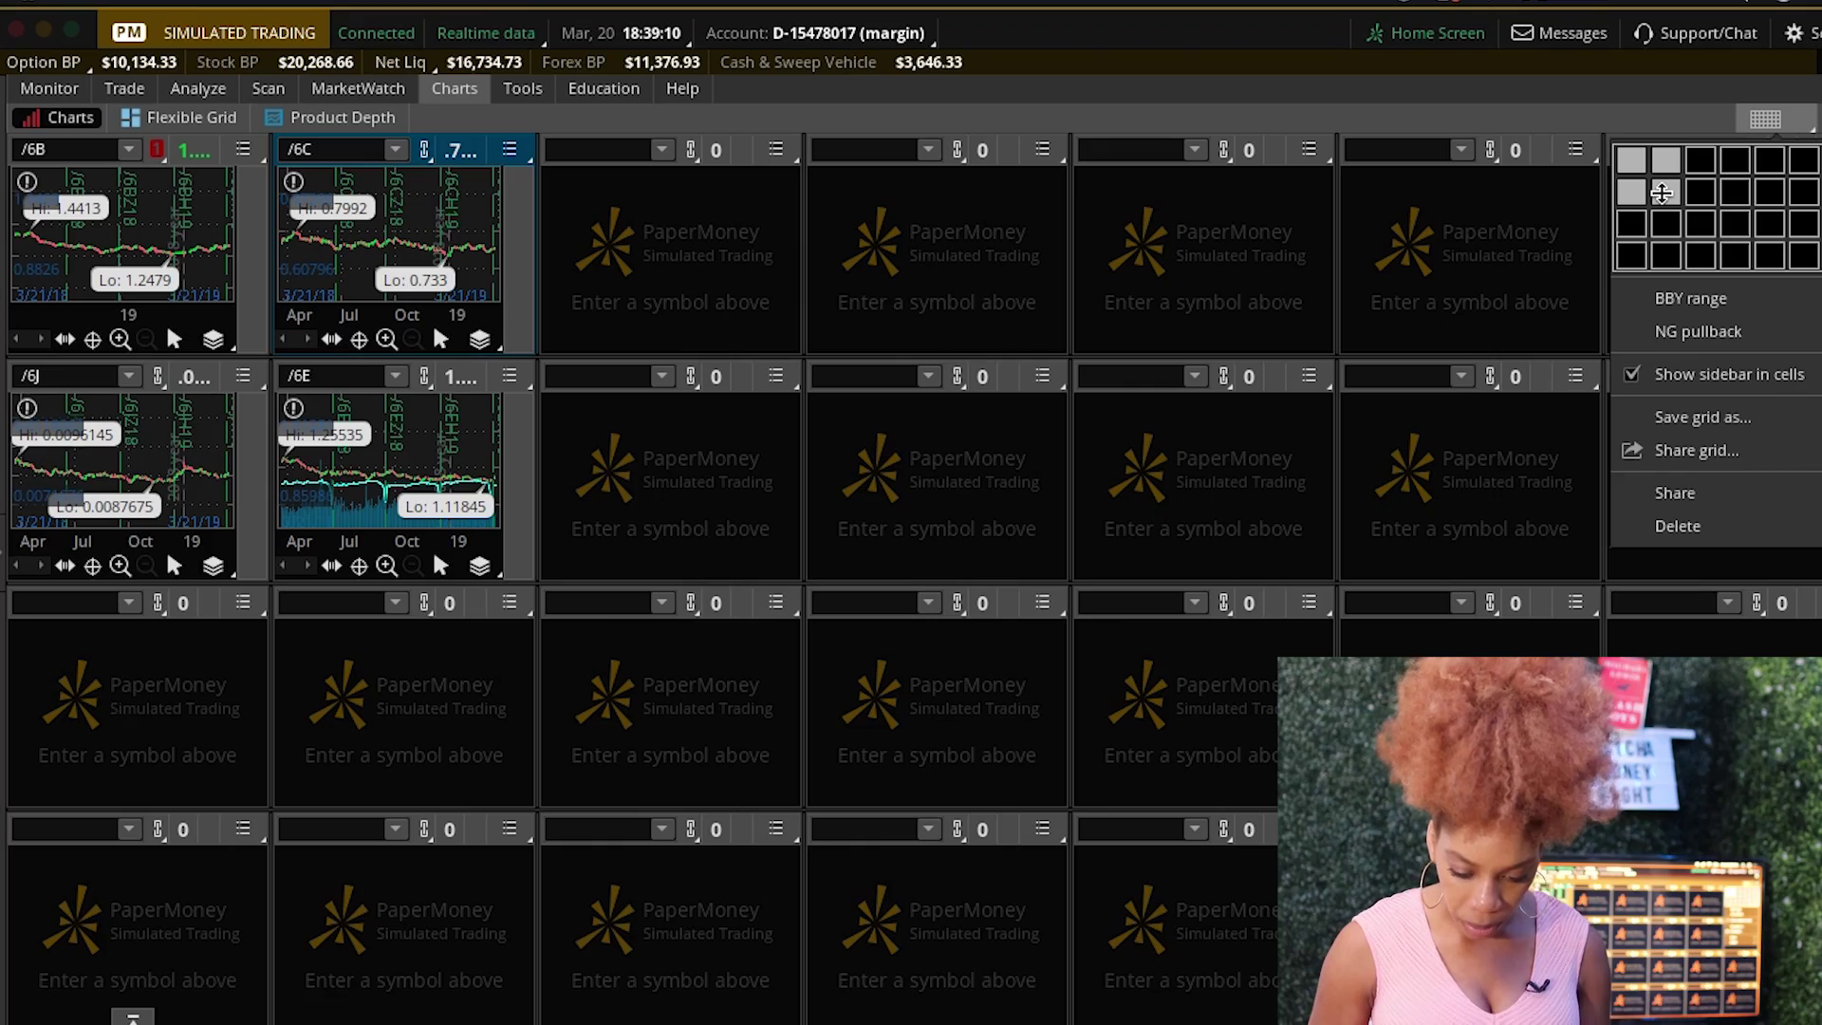
{"action": "left_click", "coordinate": [1662, 193]}
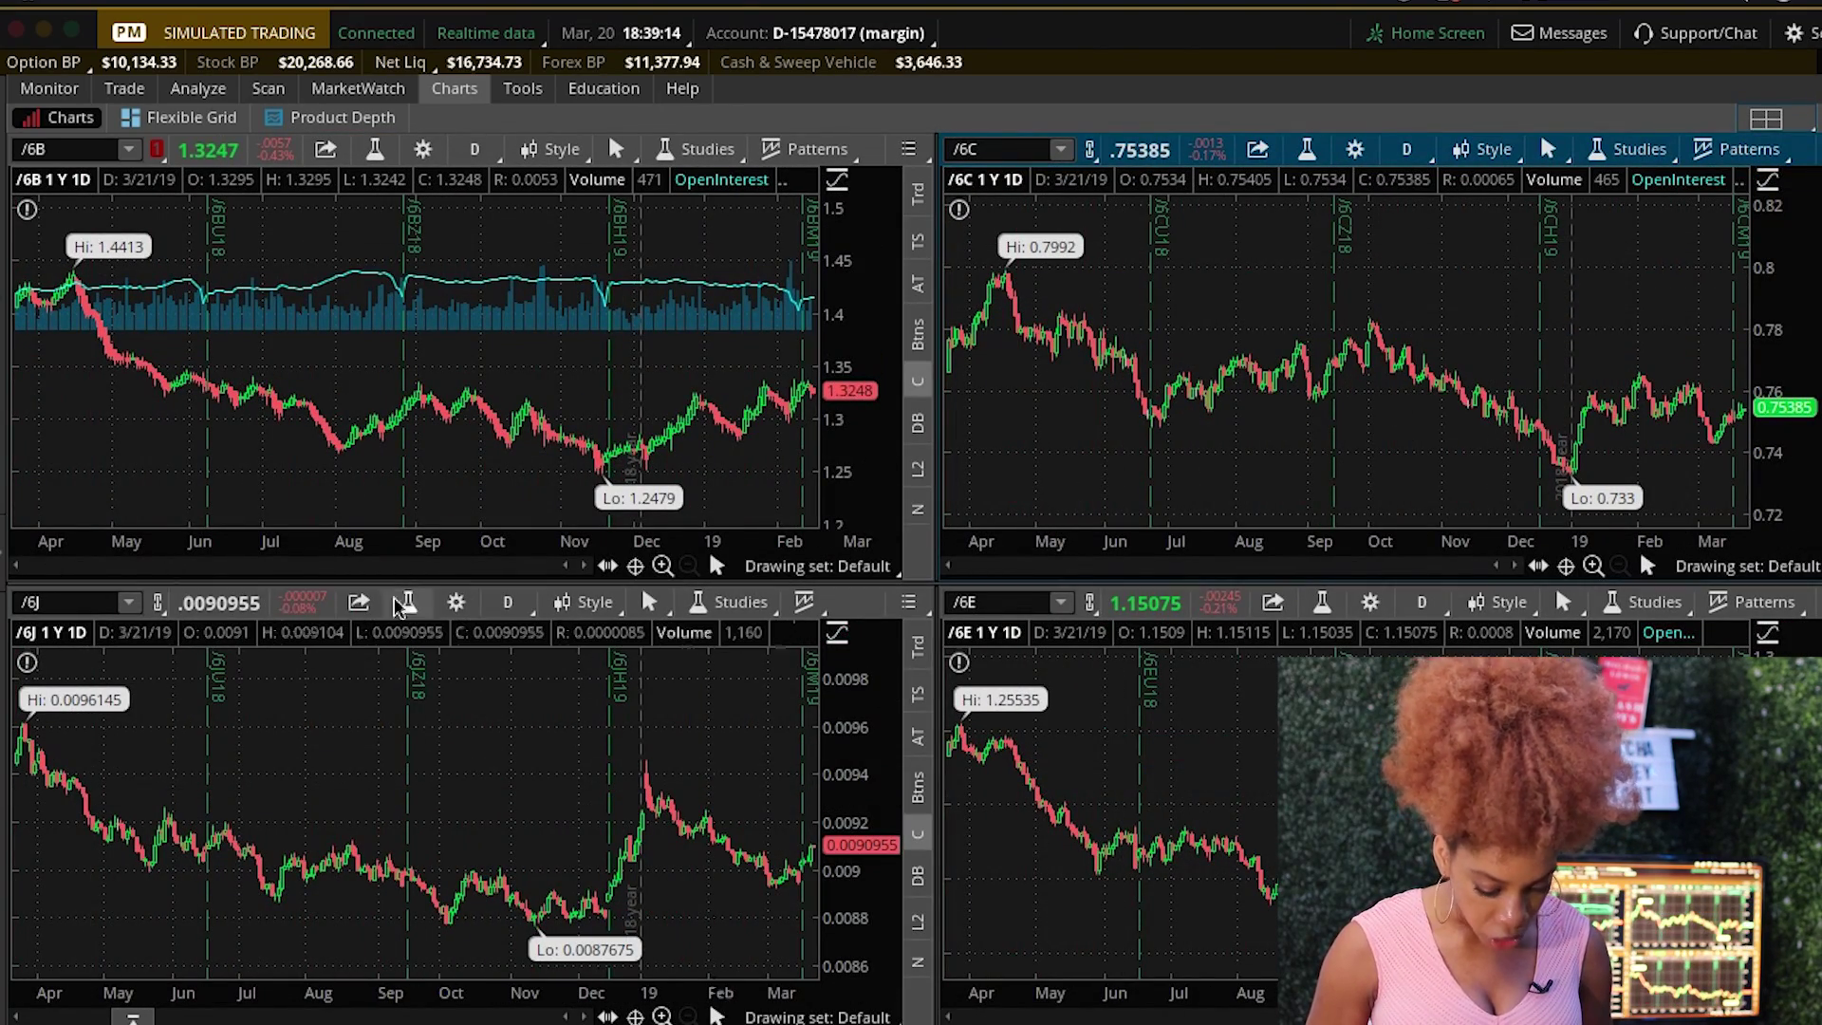
- Collapse to a single 1x1 /6B chart and bring Safari forward via Mission Control
{"action": "left_click", "coordinate": [1765, 118]}
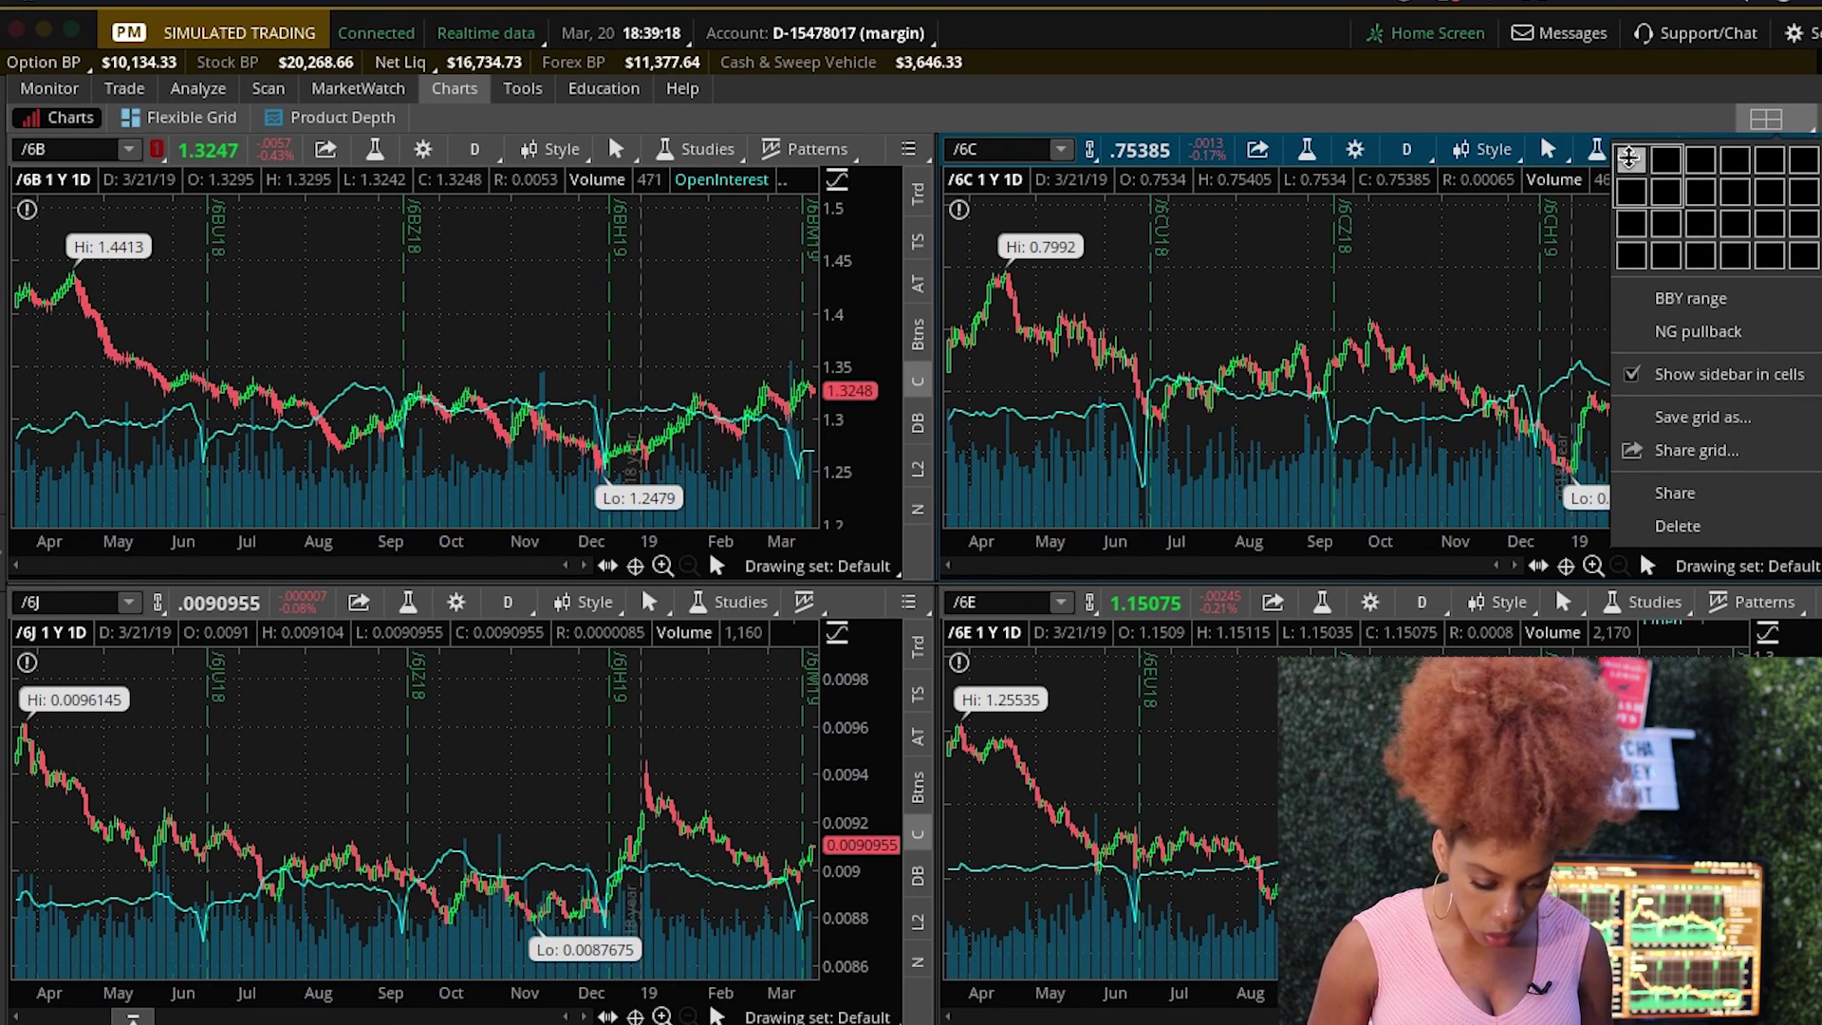
{"action": "left_click", "coordinate": [1631, 161]}
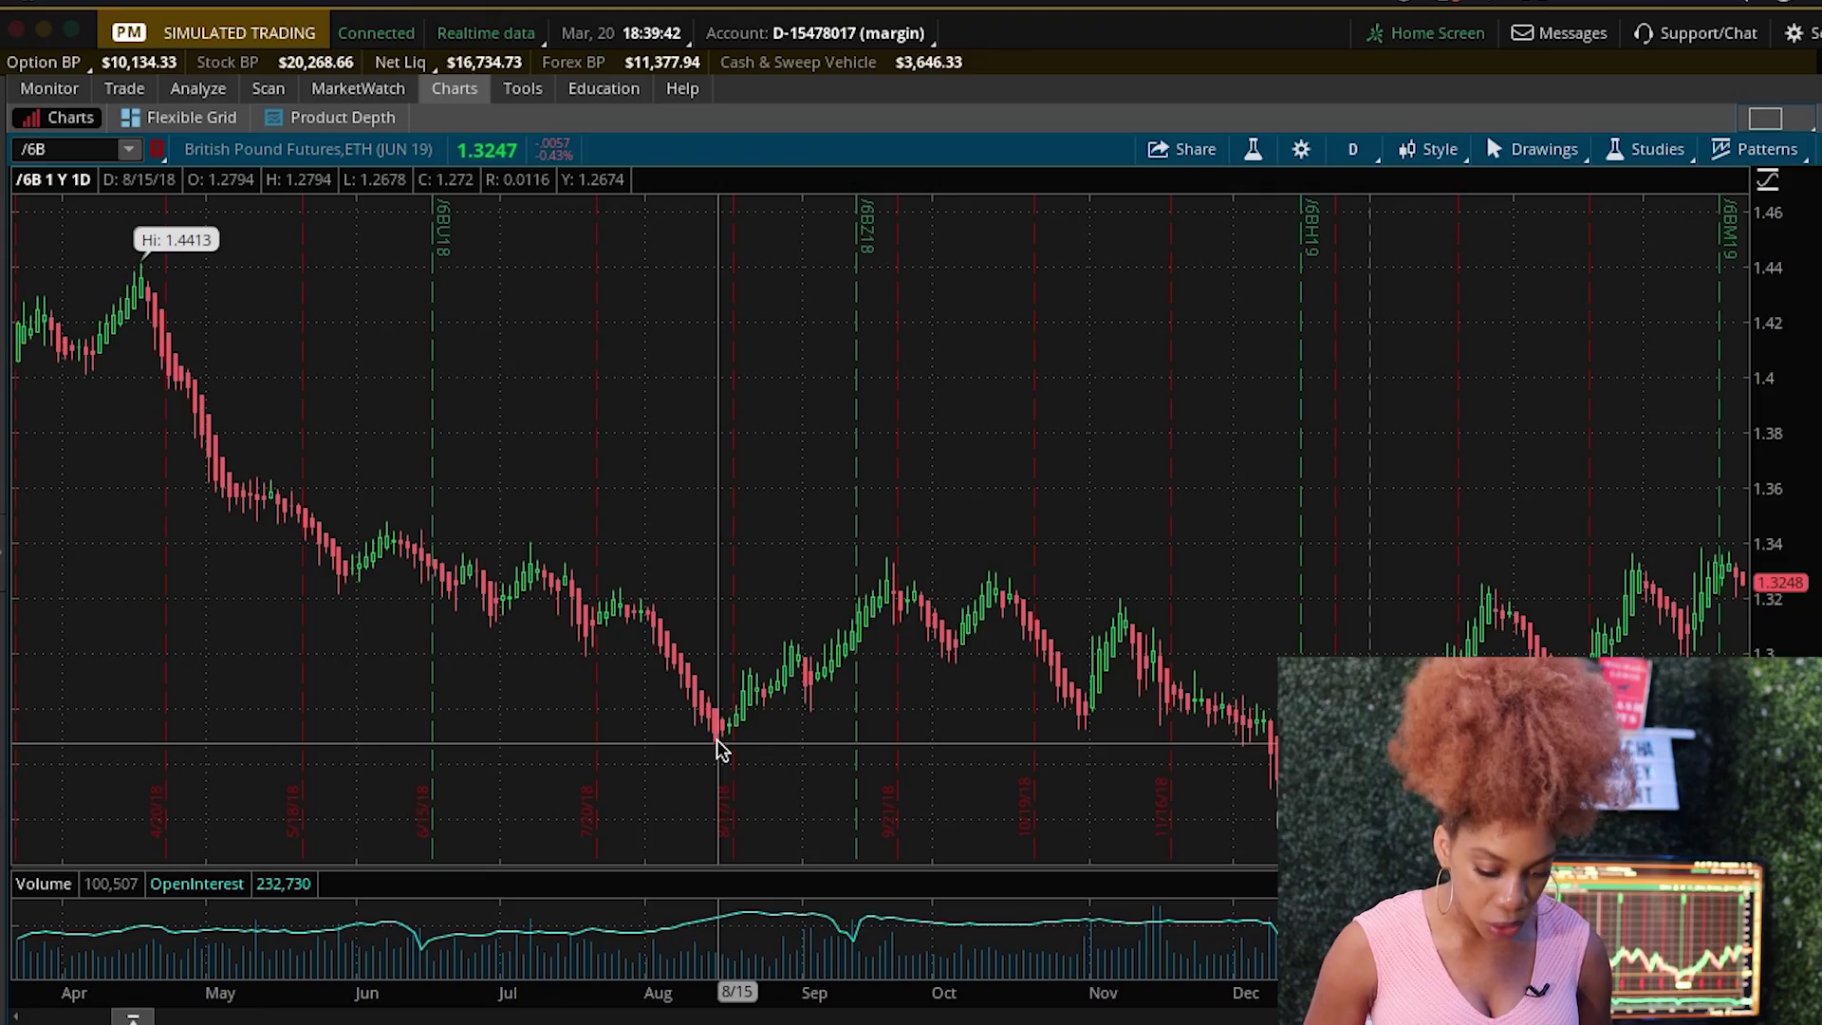
{"action": "key", "text": "ctrl+Up"}
{"action": "left_click", "coordinate": [516, 402]}
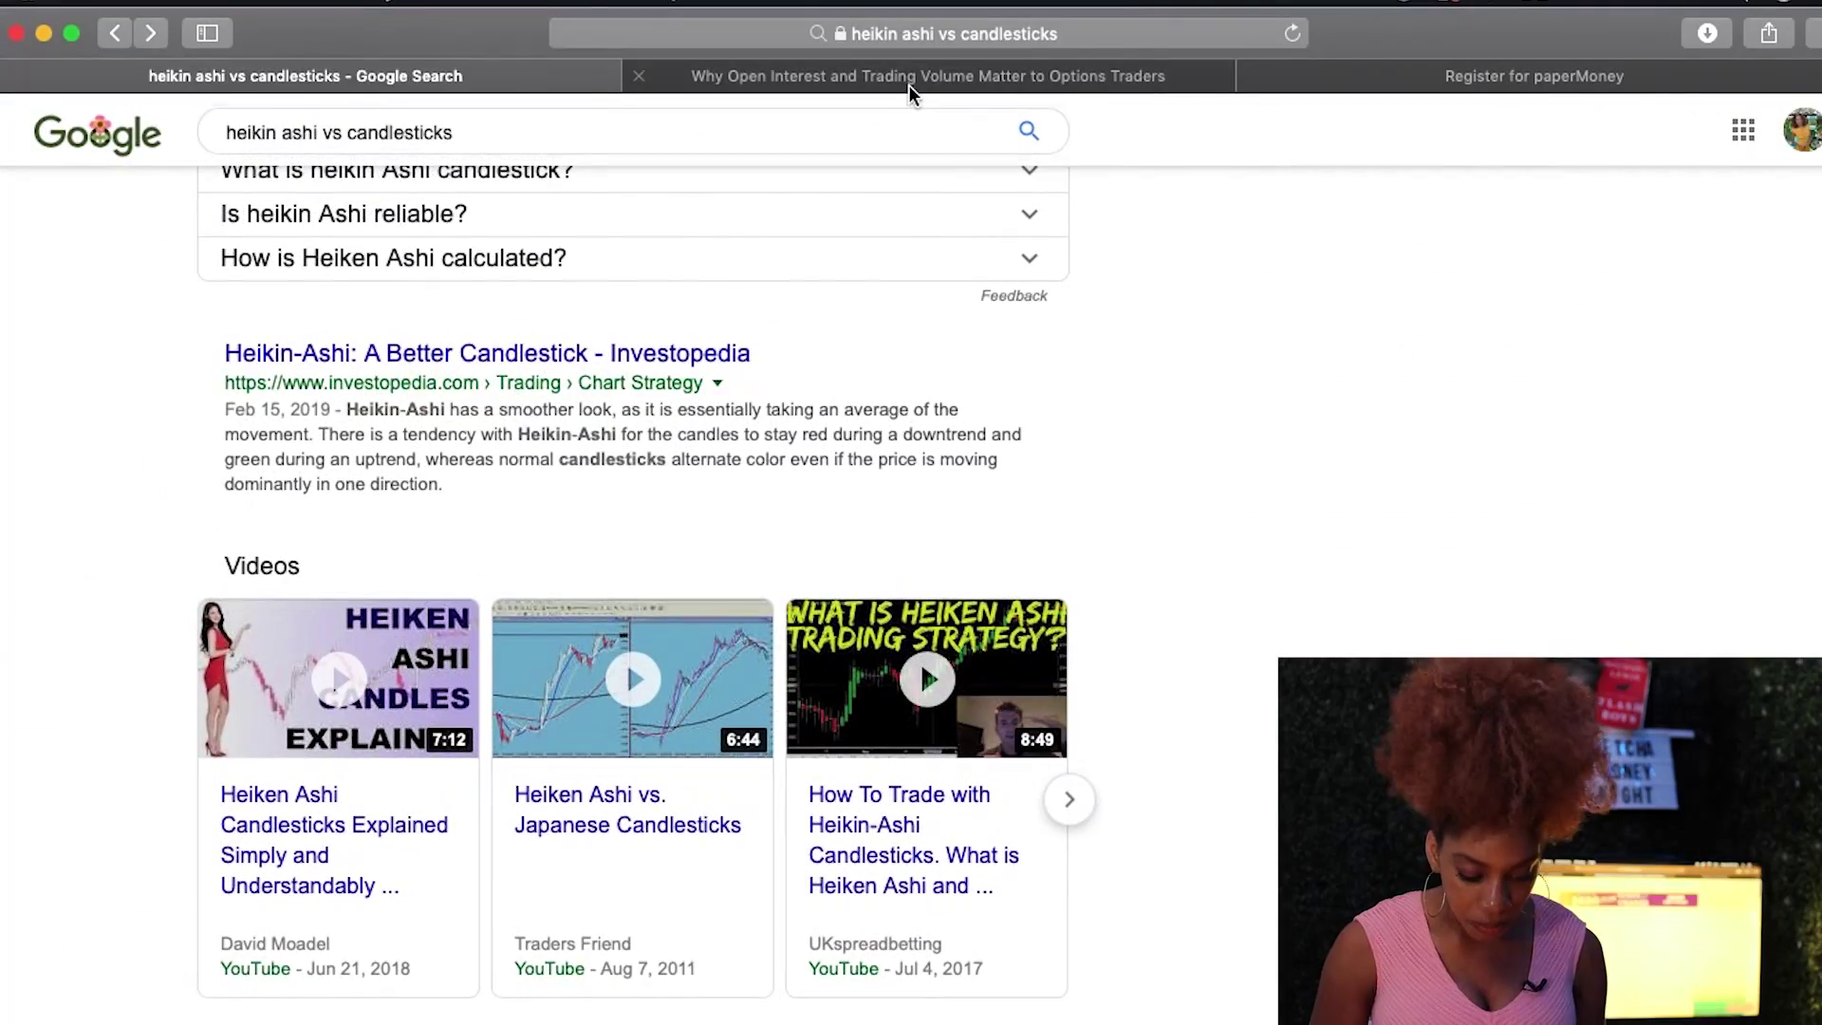
- Read the Open Interest section on Investopedia, then return to thinkorswim's one-year daily /6B chart
{"action": "left_click", "coordinate": [908, 81]}
{"action": "mouse_move", "coordinate": [952, 129]}
{"action": "scroll", "coordinate": [839, 790], "scroll_direction": "up", "scroll_amount": 2}
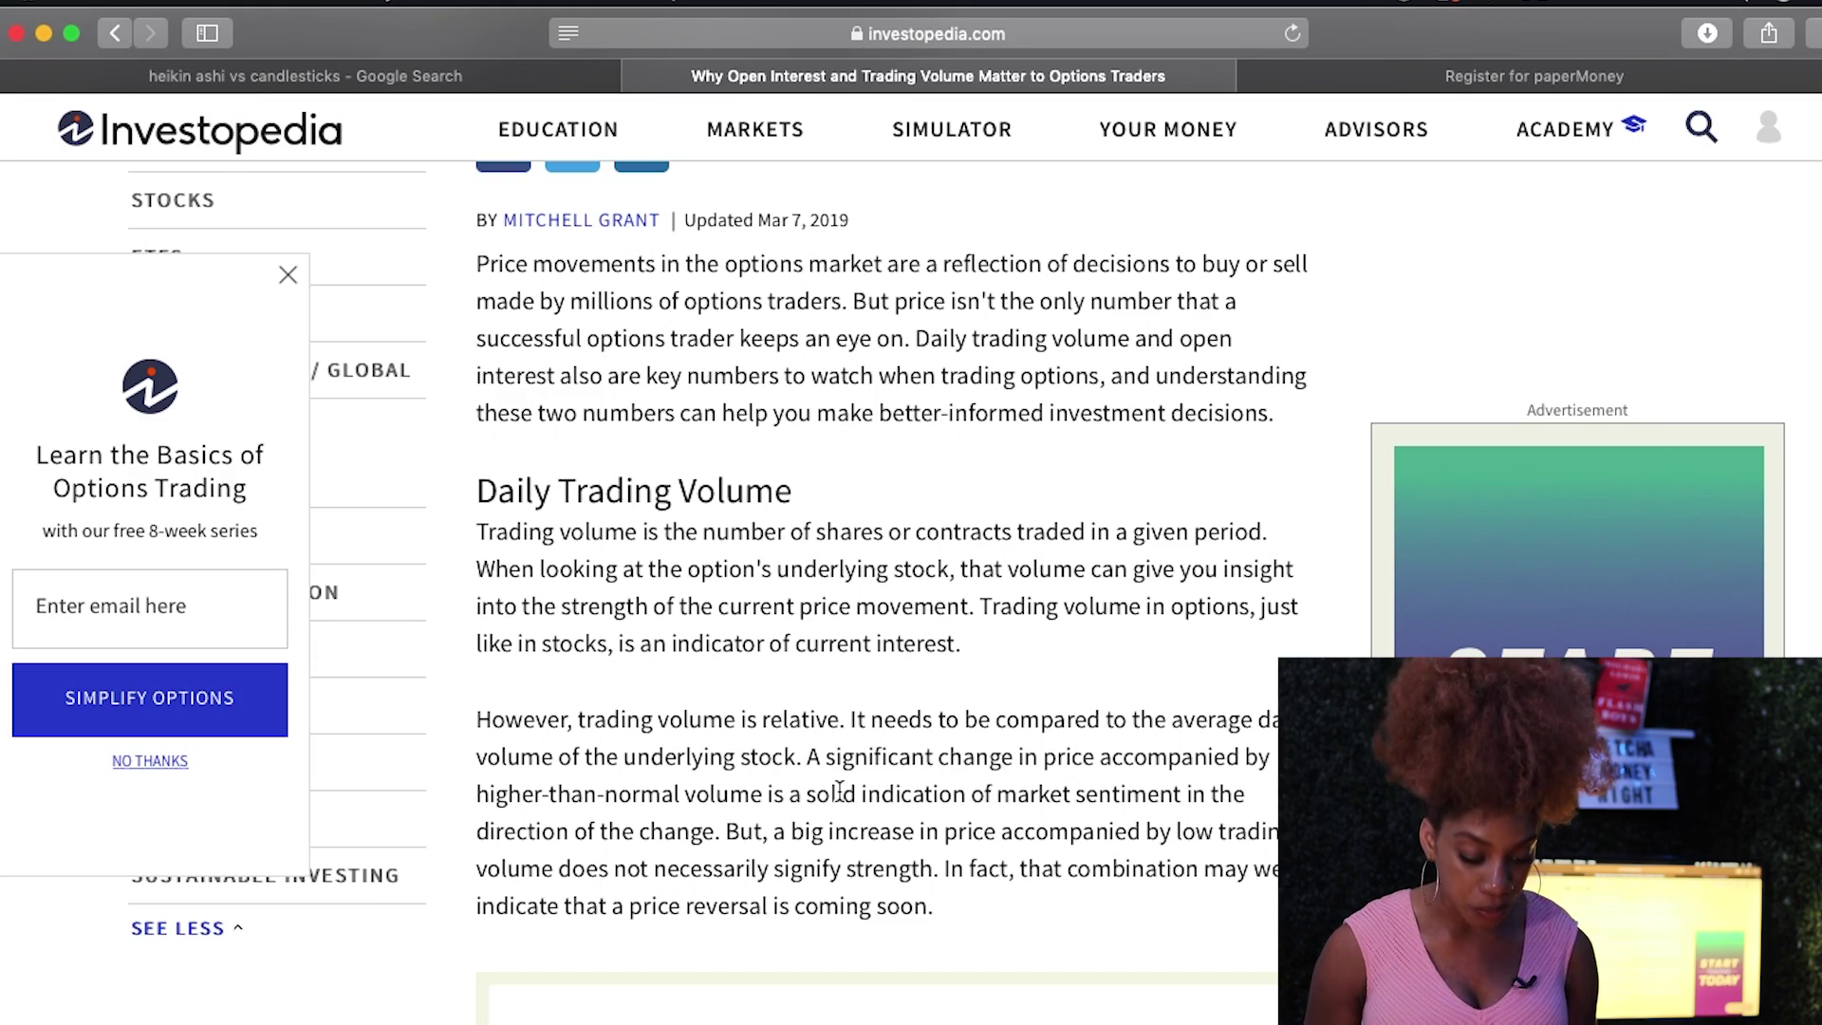
{"action": "scroll", "coordinate": [839, 789], "scroll_direction": "down", "scroll_amount": 10}
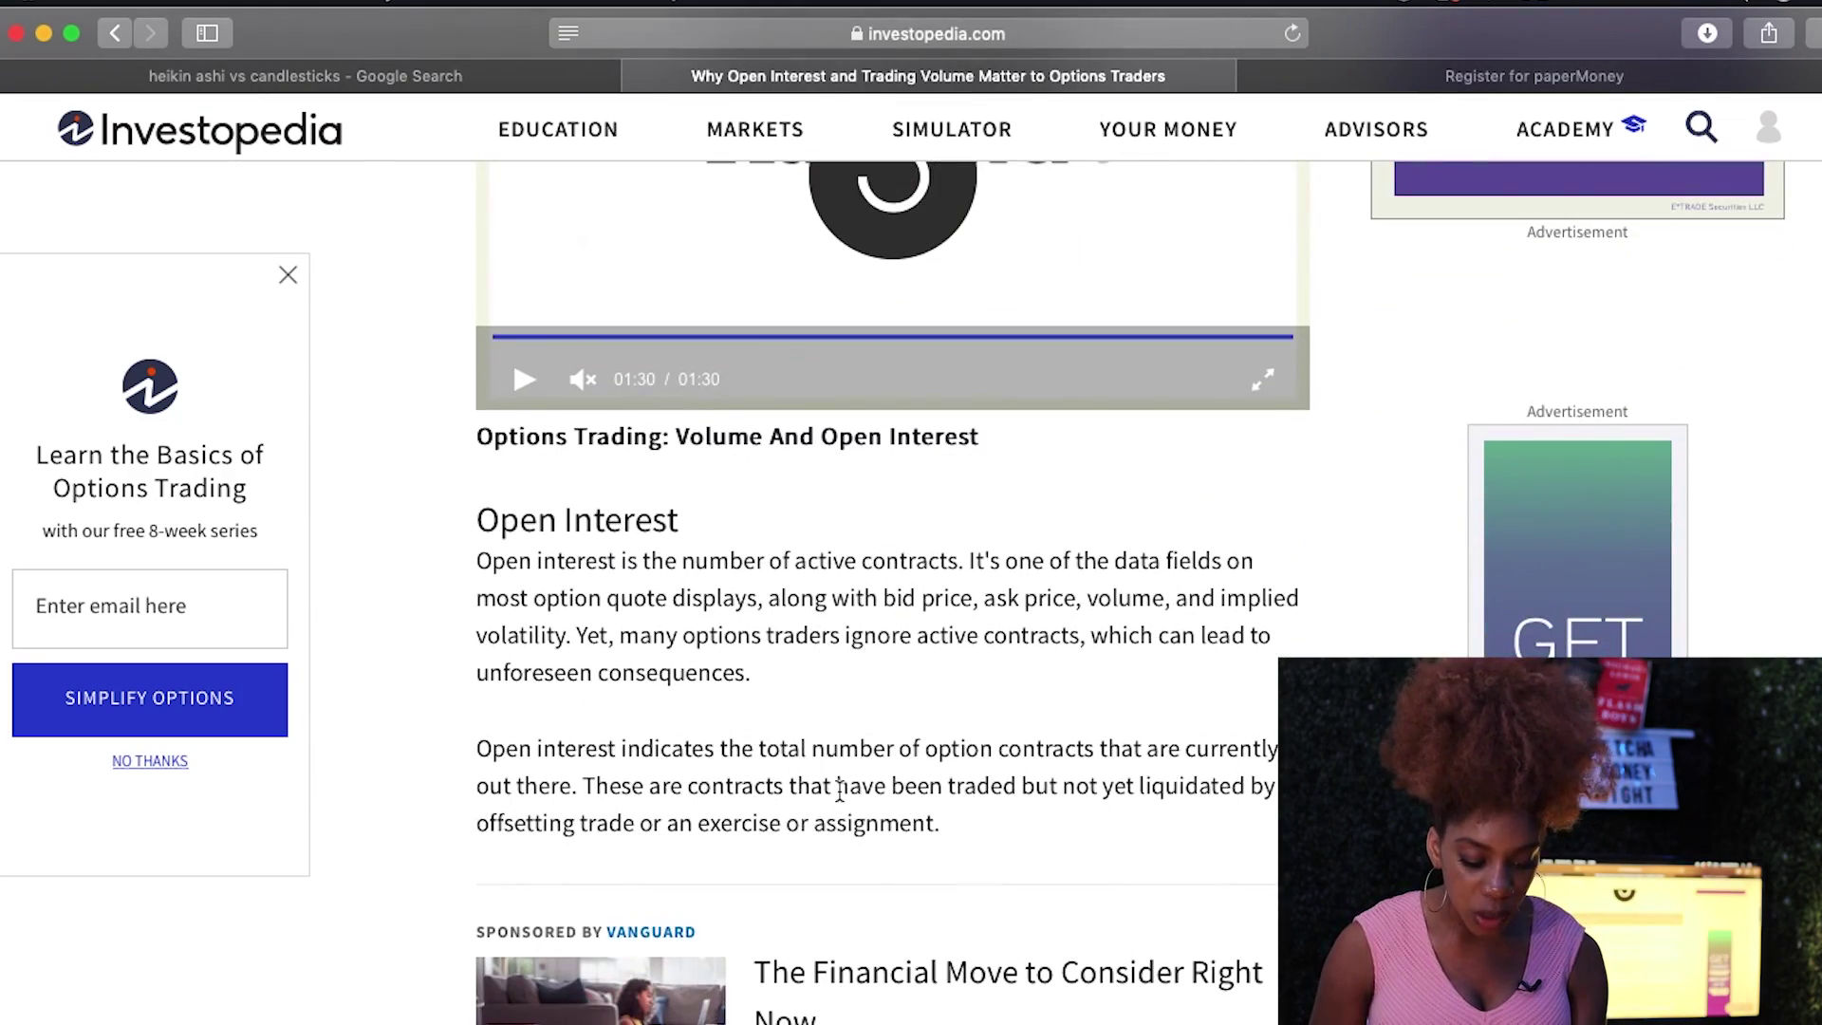
{"action": "scroll", "coordinate": [839, 789], "scroll_direction": "down", "scroll_amount": 2}
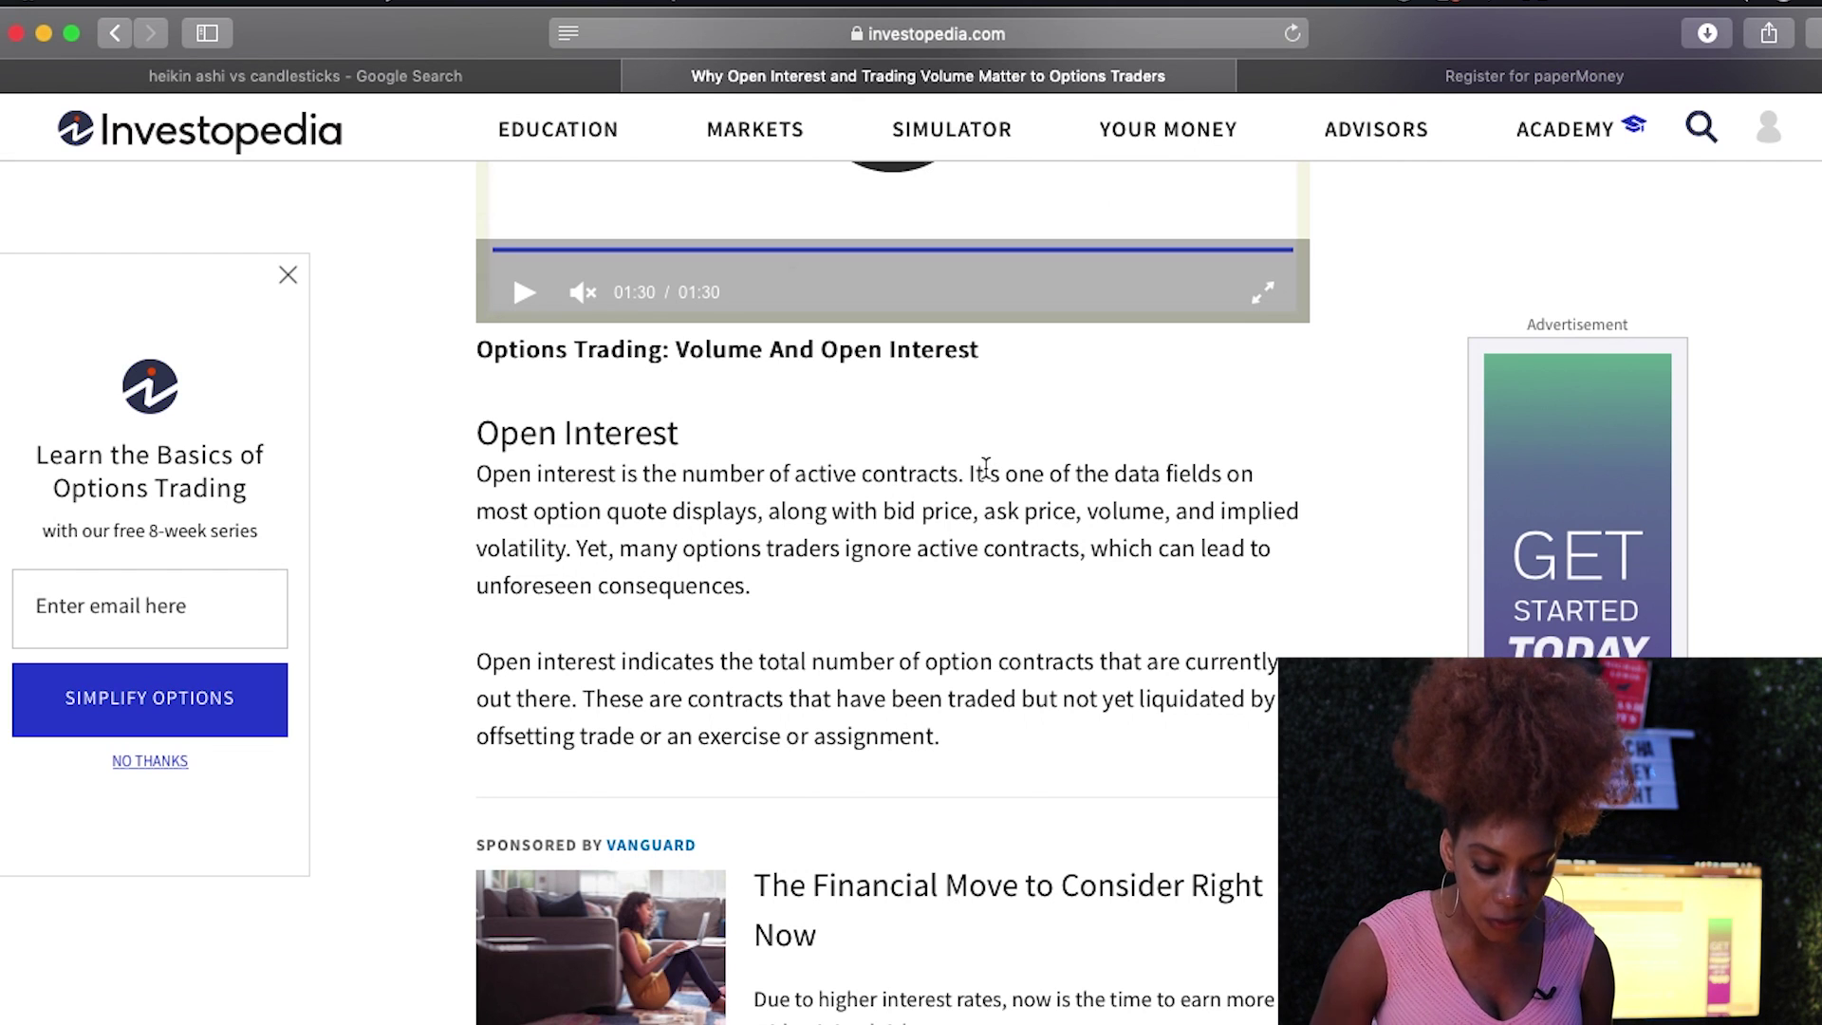
{"action": "key", "text": "ctrl+Up"}
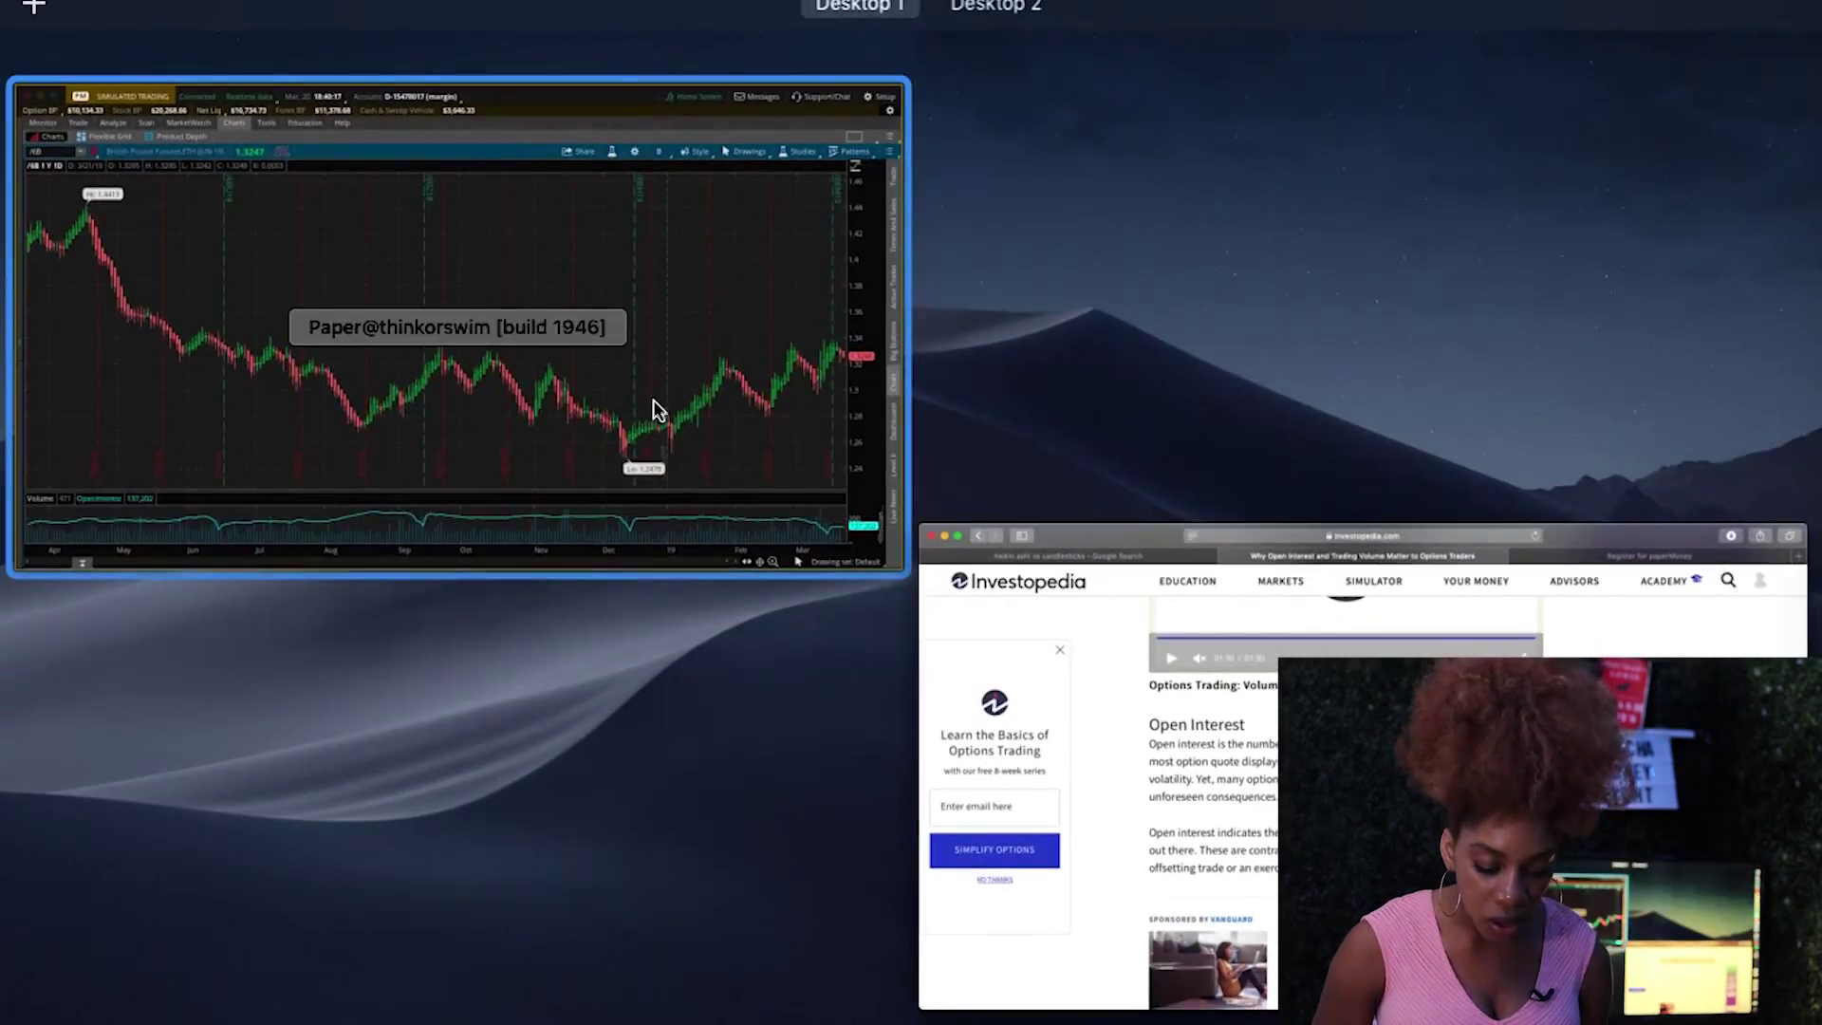
{"action": "left_click", "coordinate": [654, 401]}
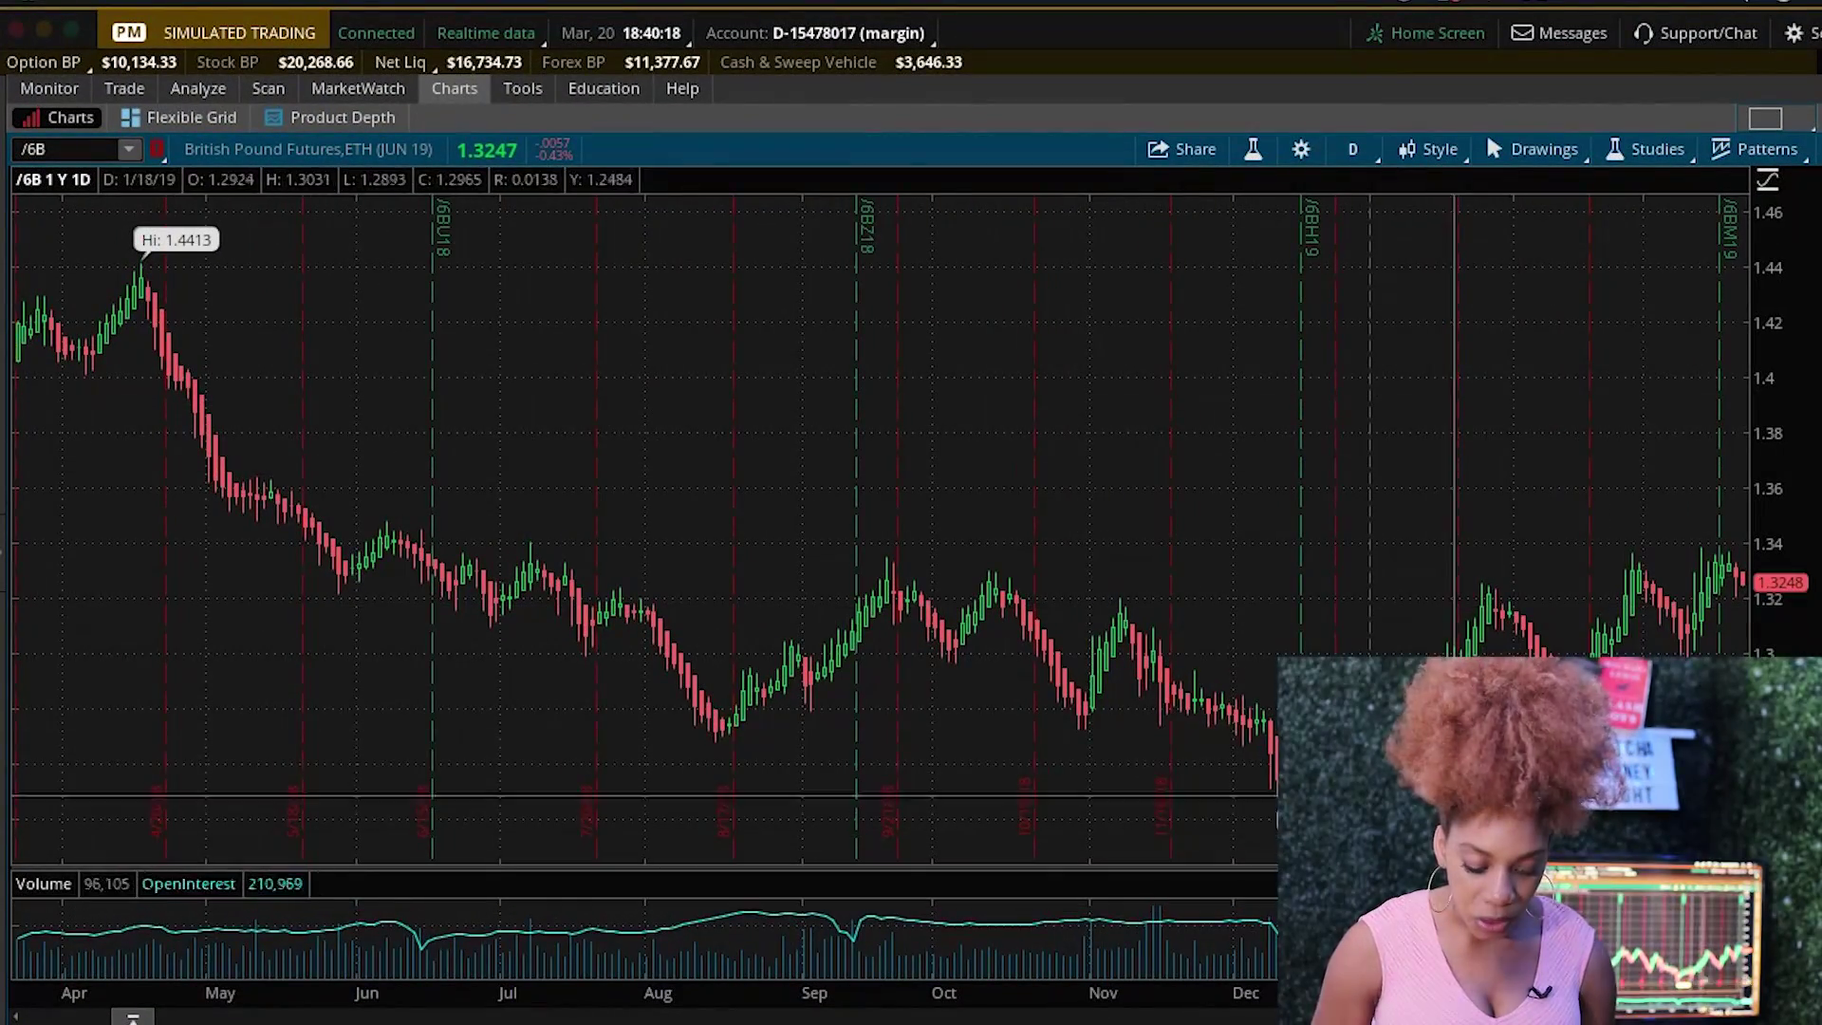
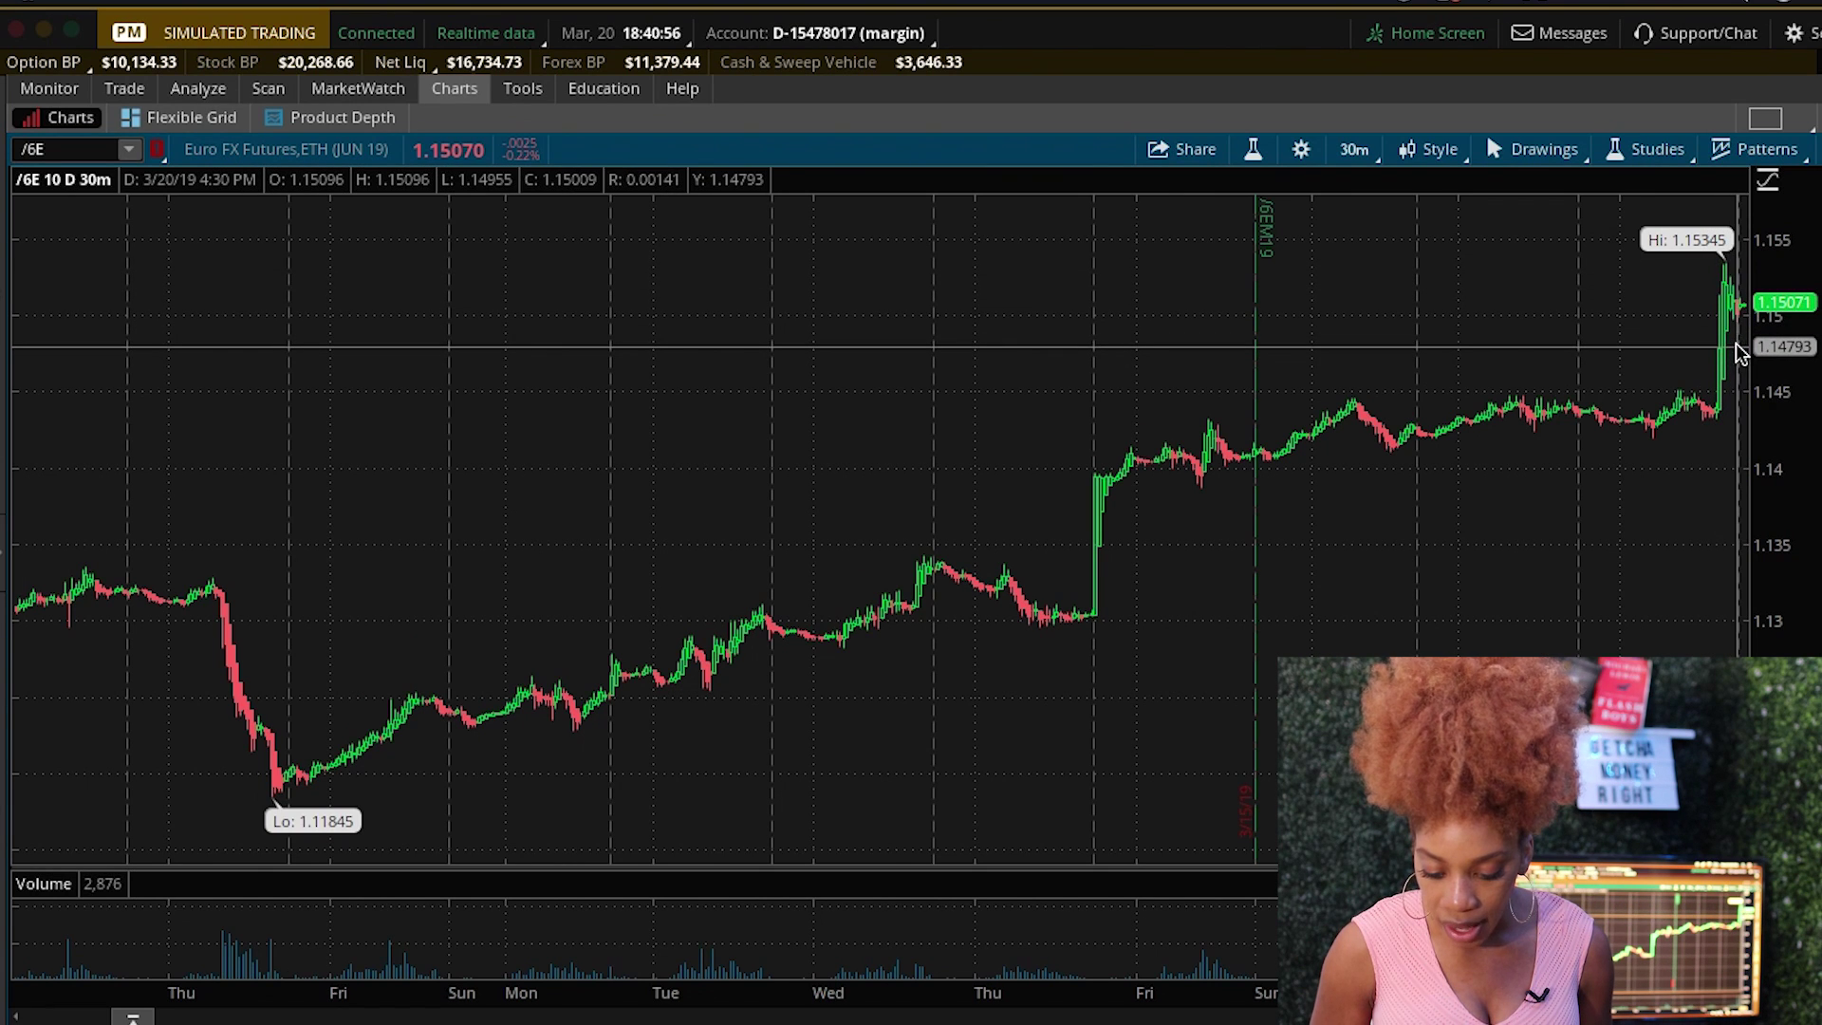
- Start a /6EM19 price alert from the chart at 1.1447, keeping the 'At or above' condition
{"action": "right_click", "coordinate": [1739, 393]}
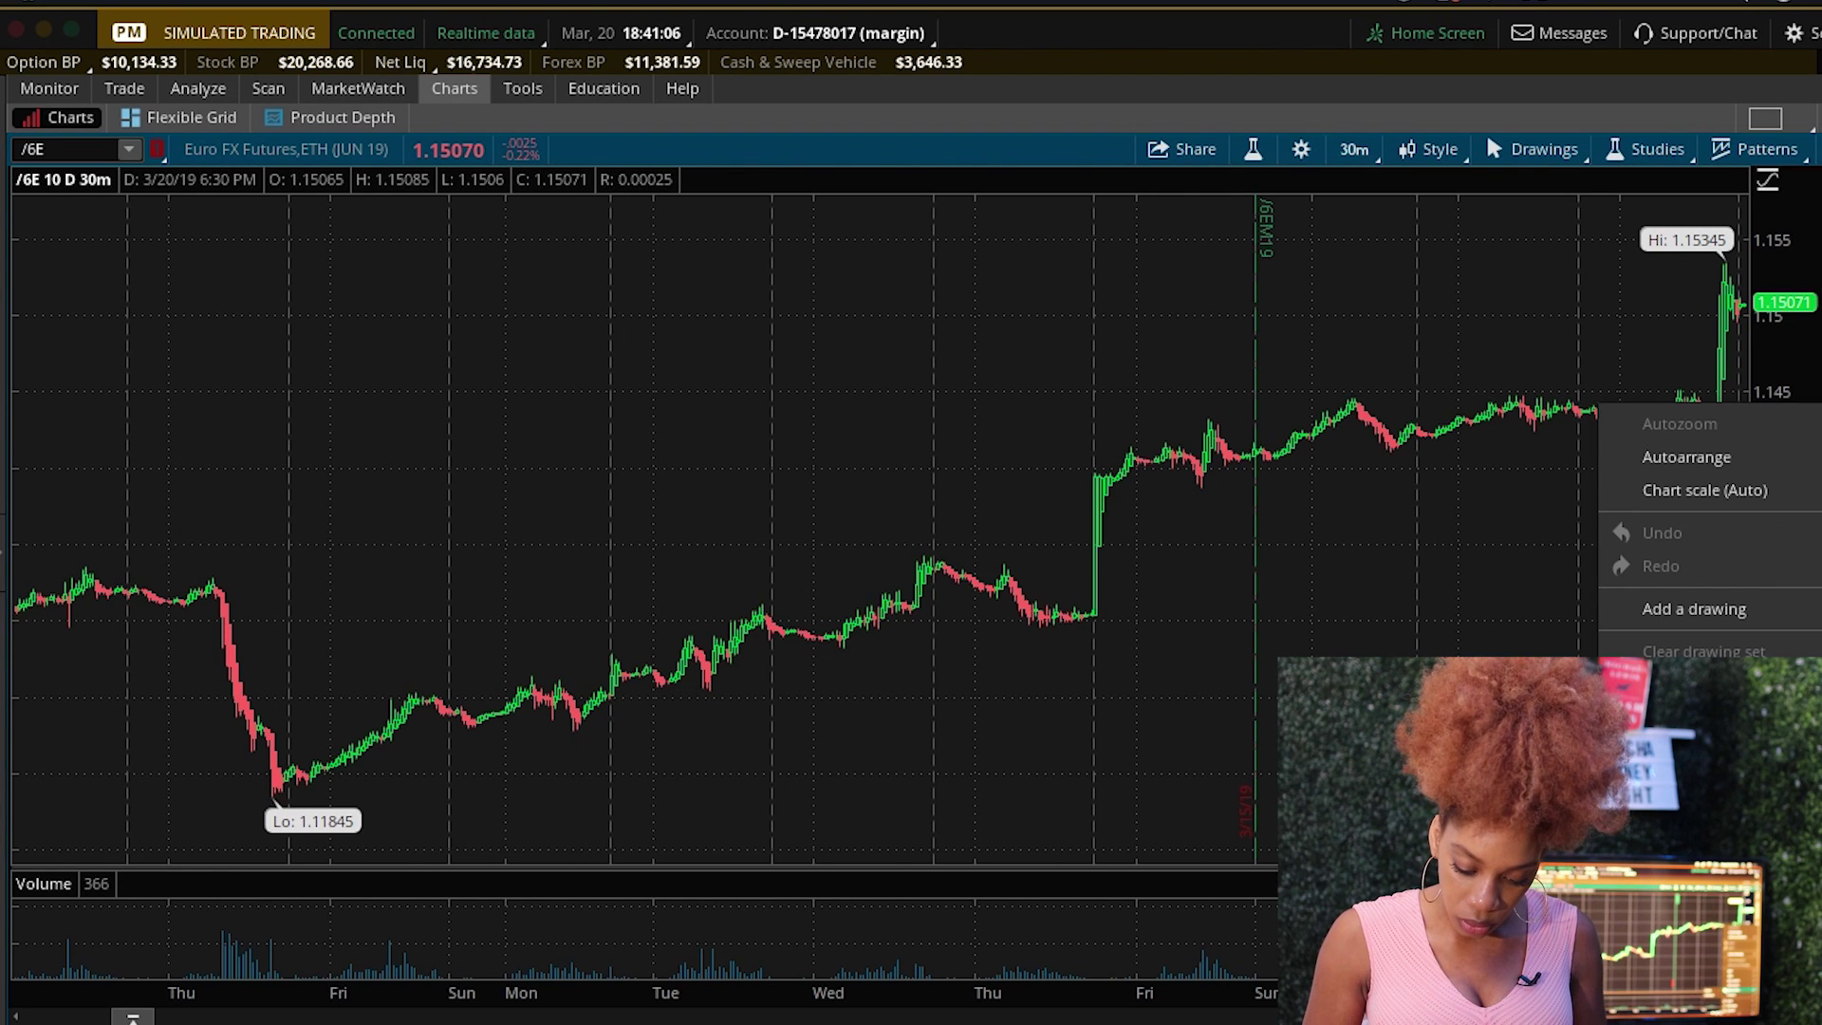
{"action": "left_click", "coordinate": [1699, 703]}
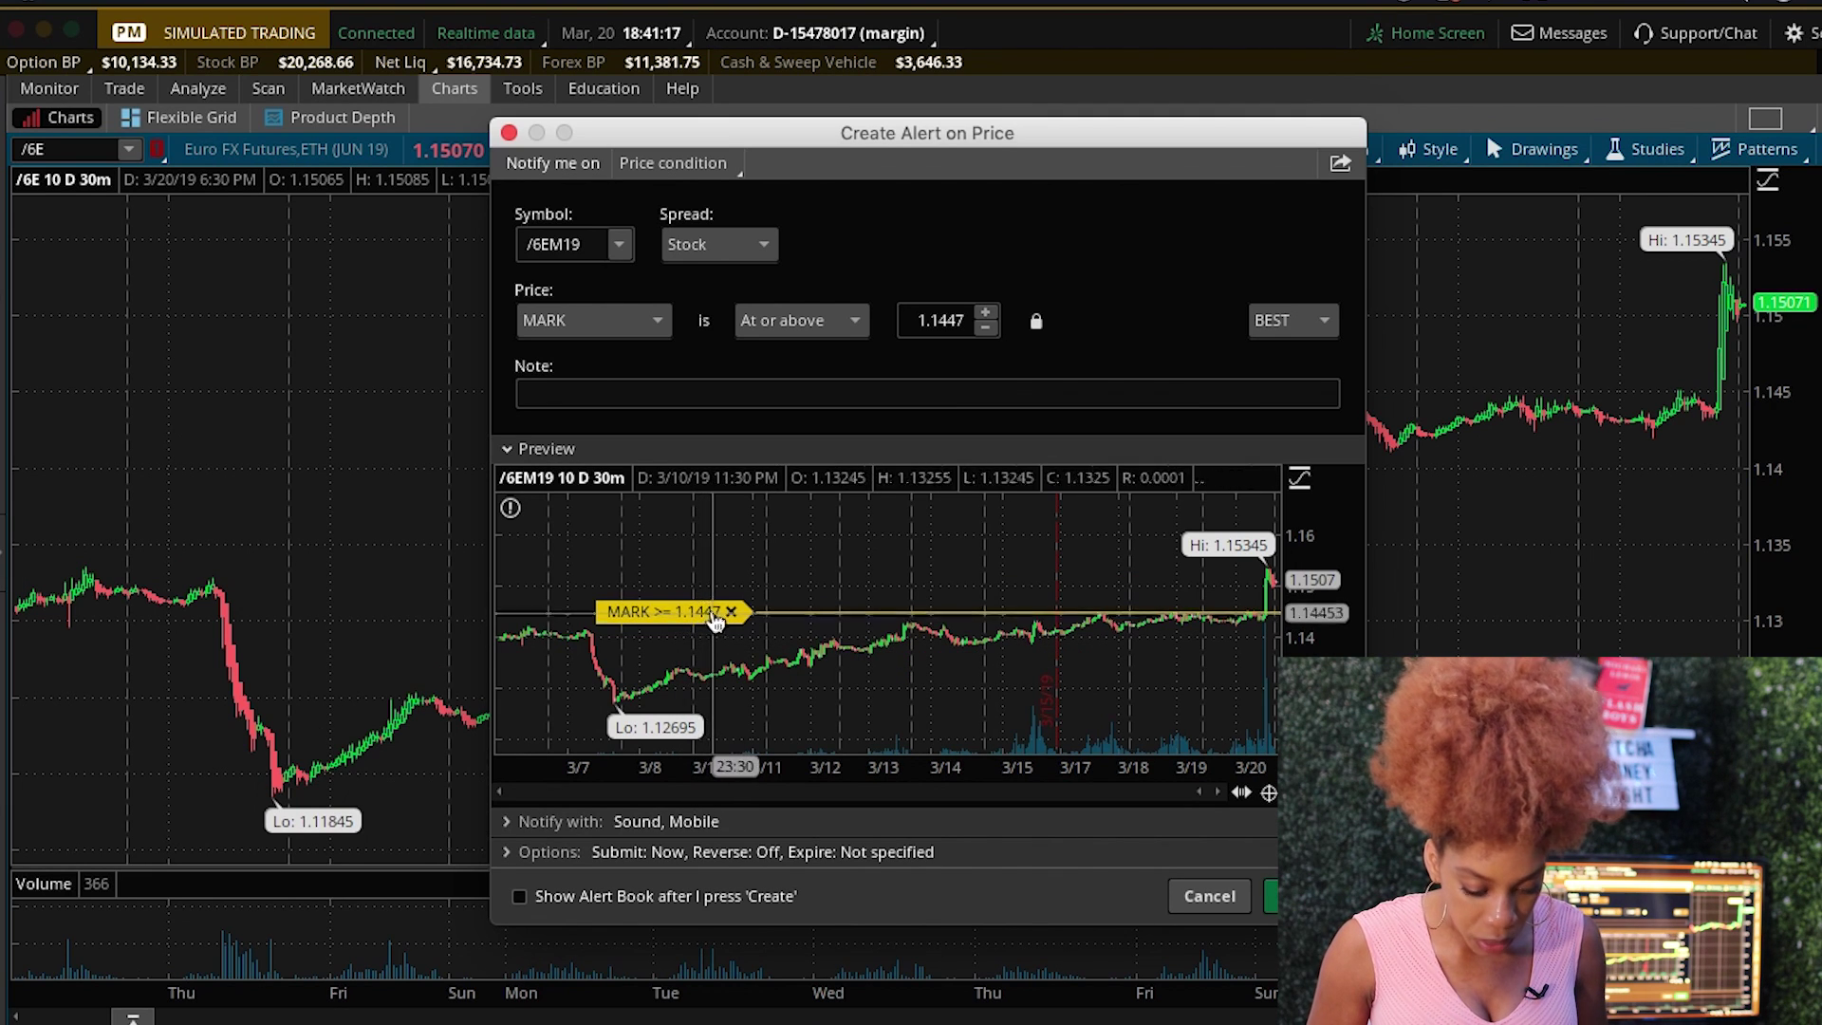
{"action": "left_click", "coordinate": [824, 328]}
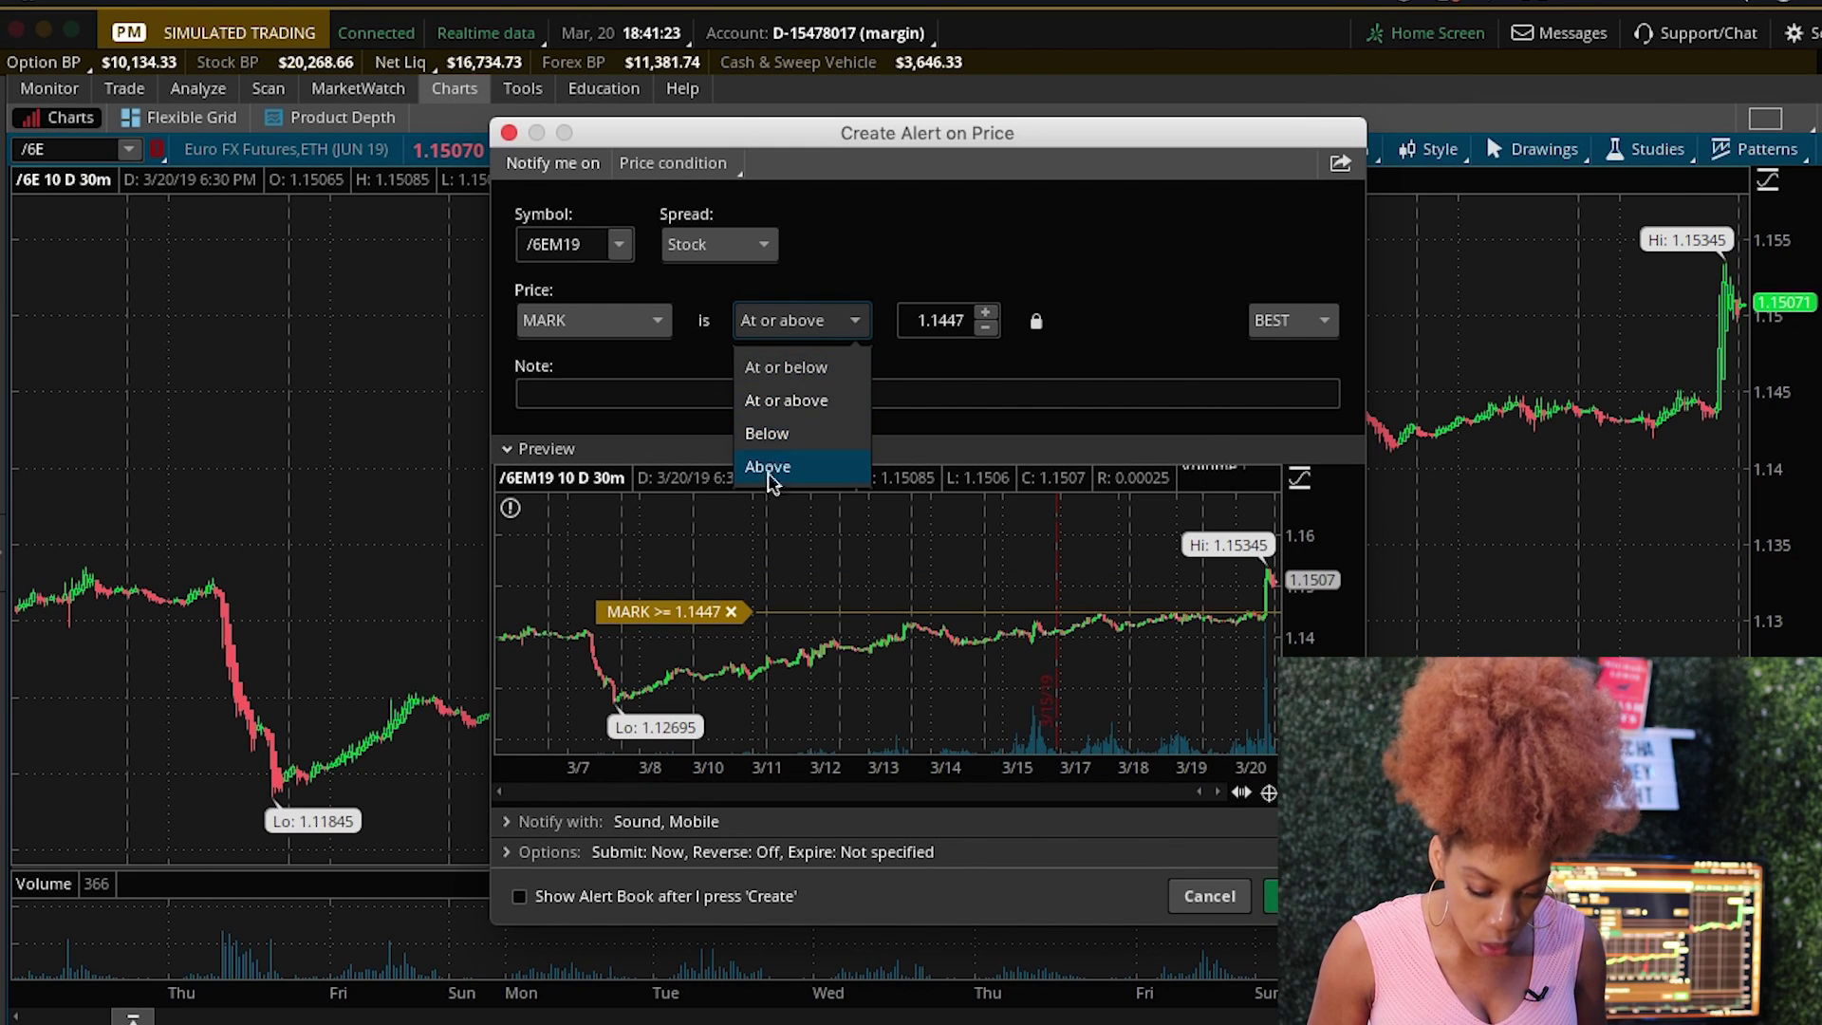
{"action": "left_click", "coordinate": [769, 399]}
- Write the alert note 'Place a sell market order', fixing its capitalization
{"action": "left_click", "coordinate": [628, 404]}
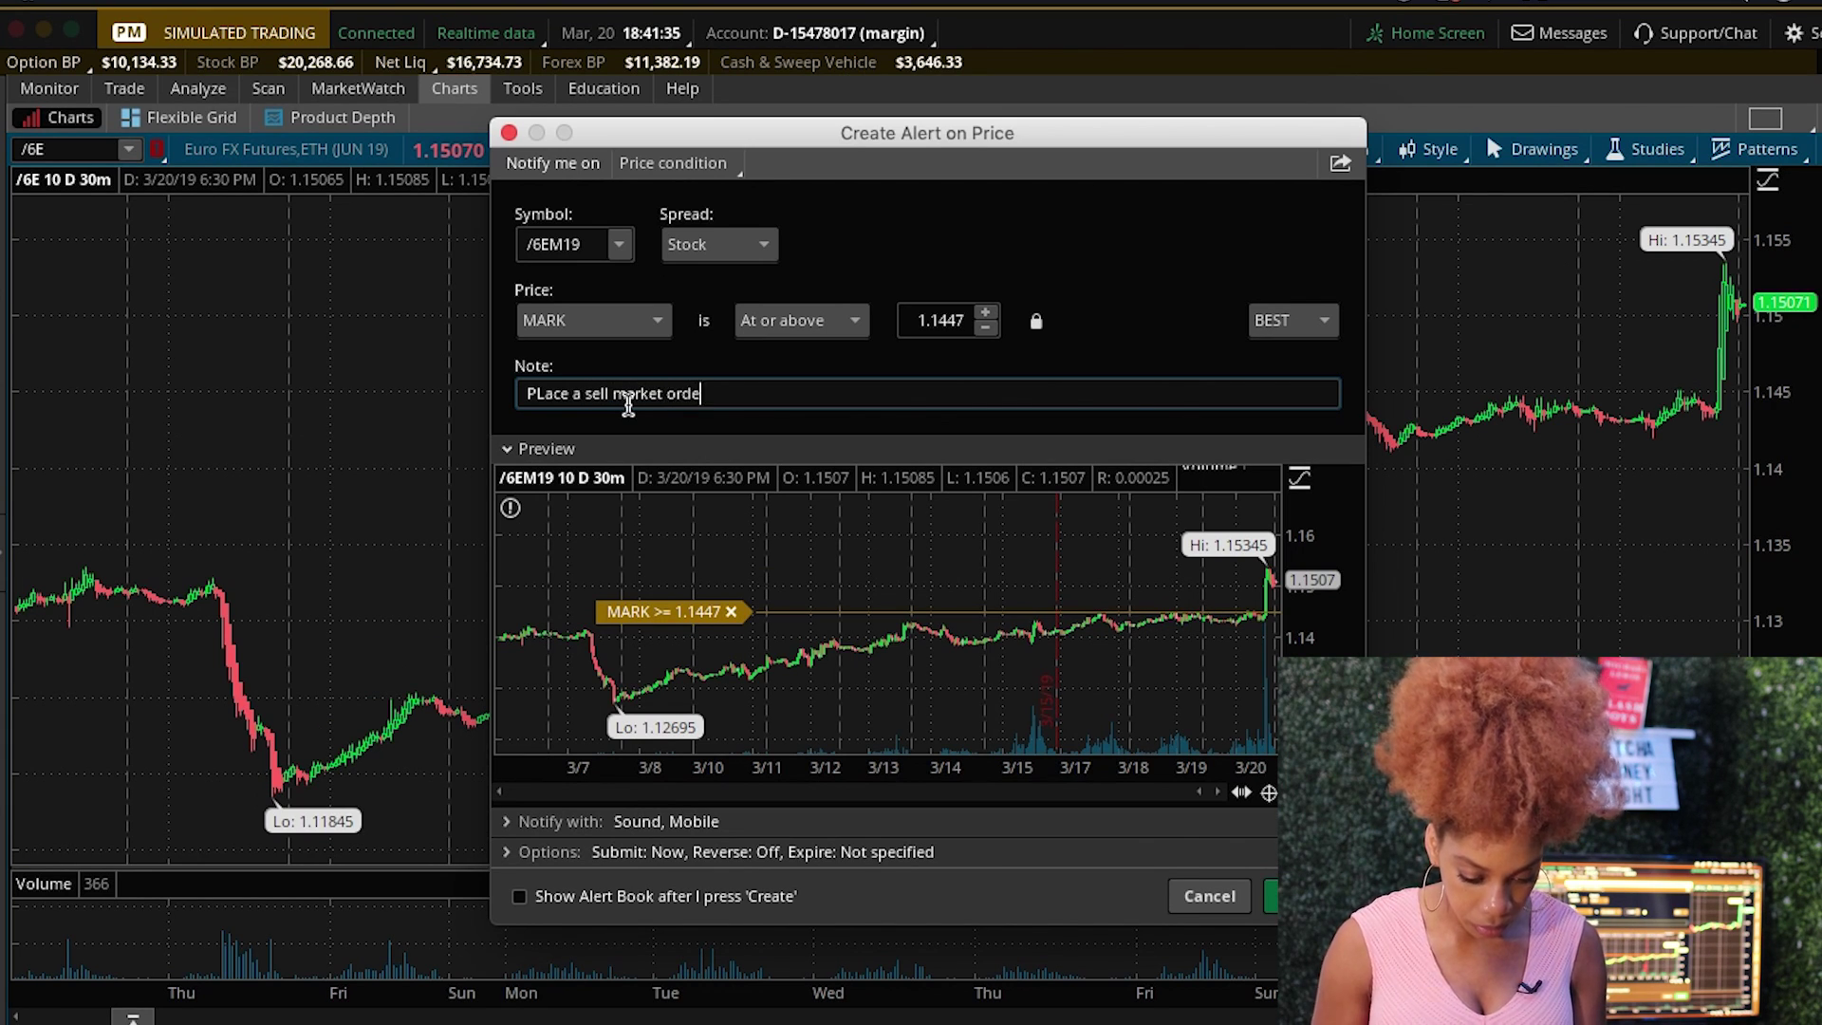
{"action": "type", "text": "r"}
{"action": "left_click", "coordinate": [551, 393]}
{"action": "key", "text": "BackSpace"}
{"action": "key", "text": "BackSpace"}
{"action": "type", "text": "la"}
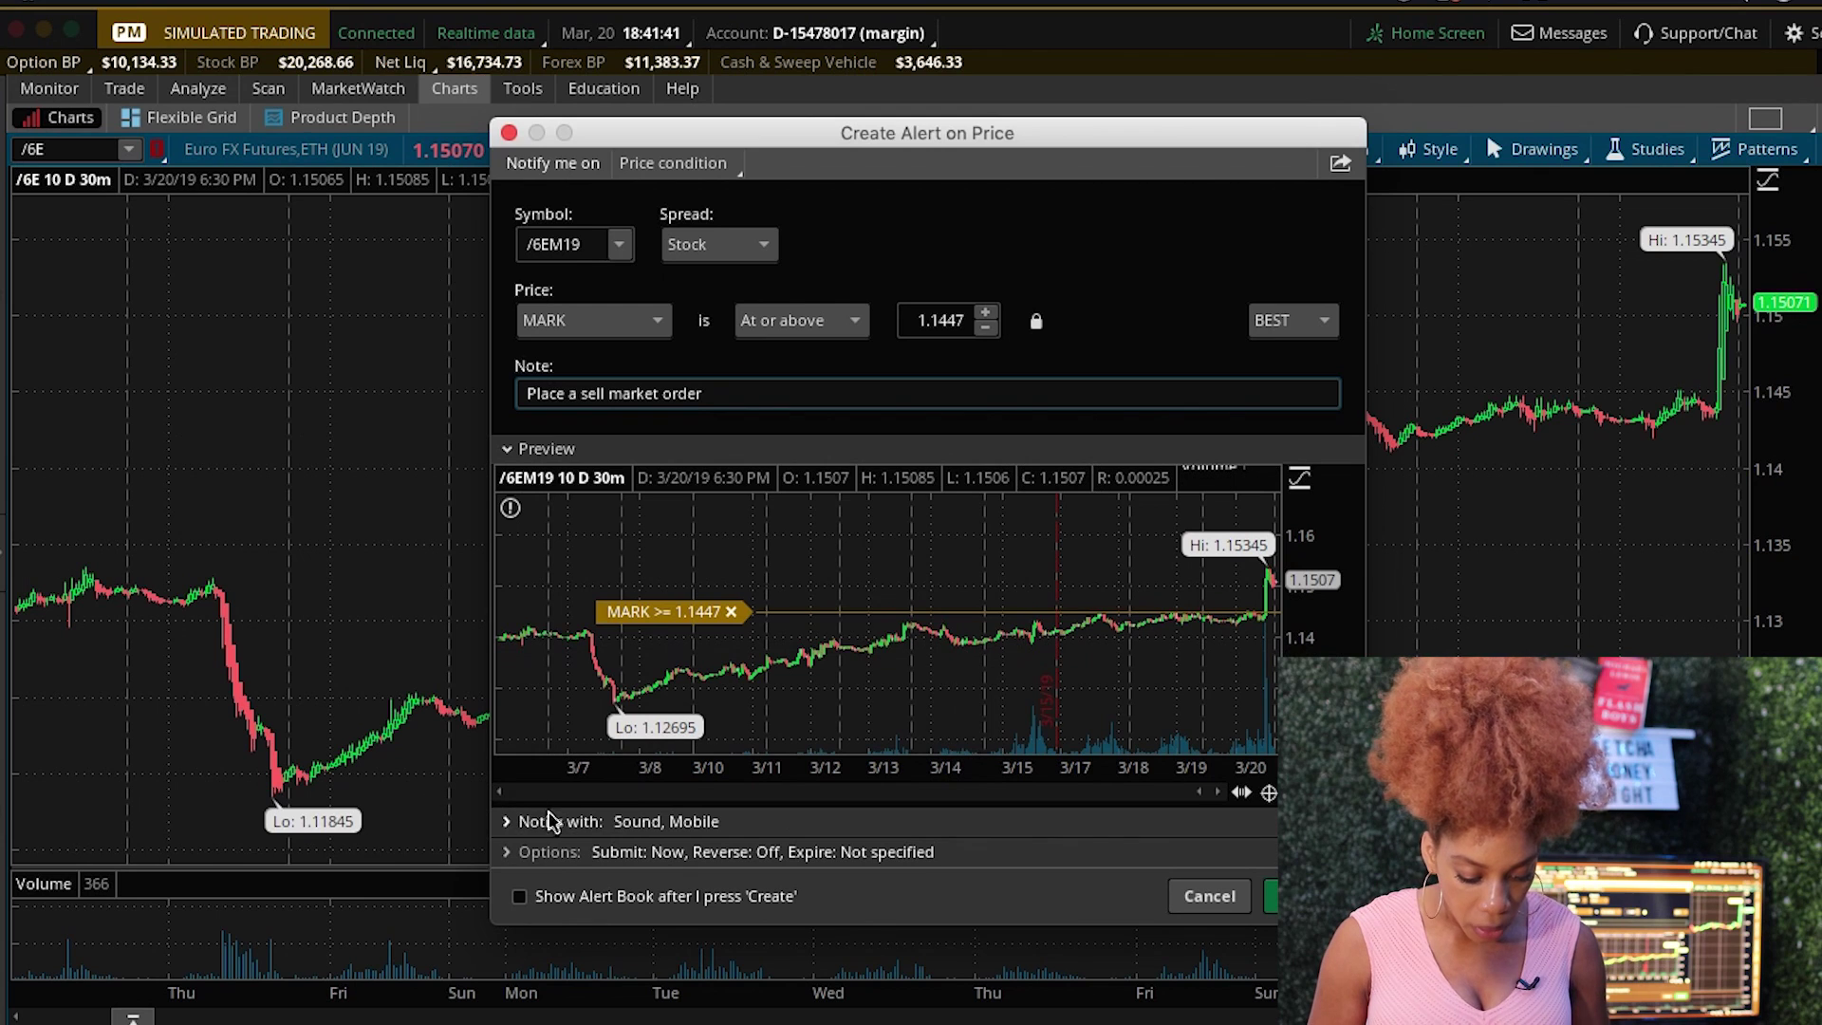
- Scroll through the 'Notify with' sound and mobile options, then cancel the Create Alert on Price dialog
{"action": "left_click", "coordinate": [505, 822]}
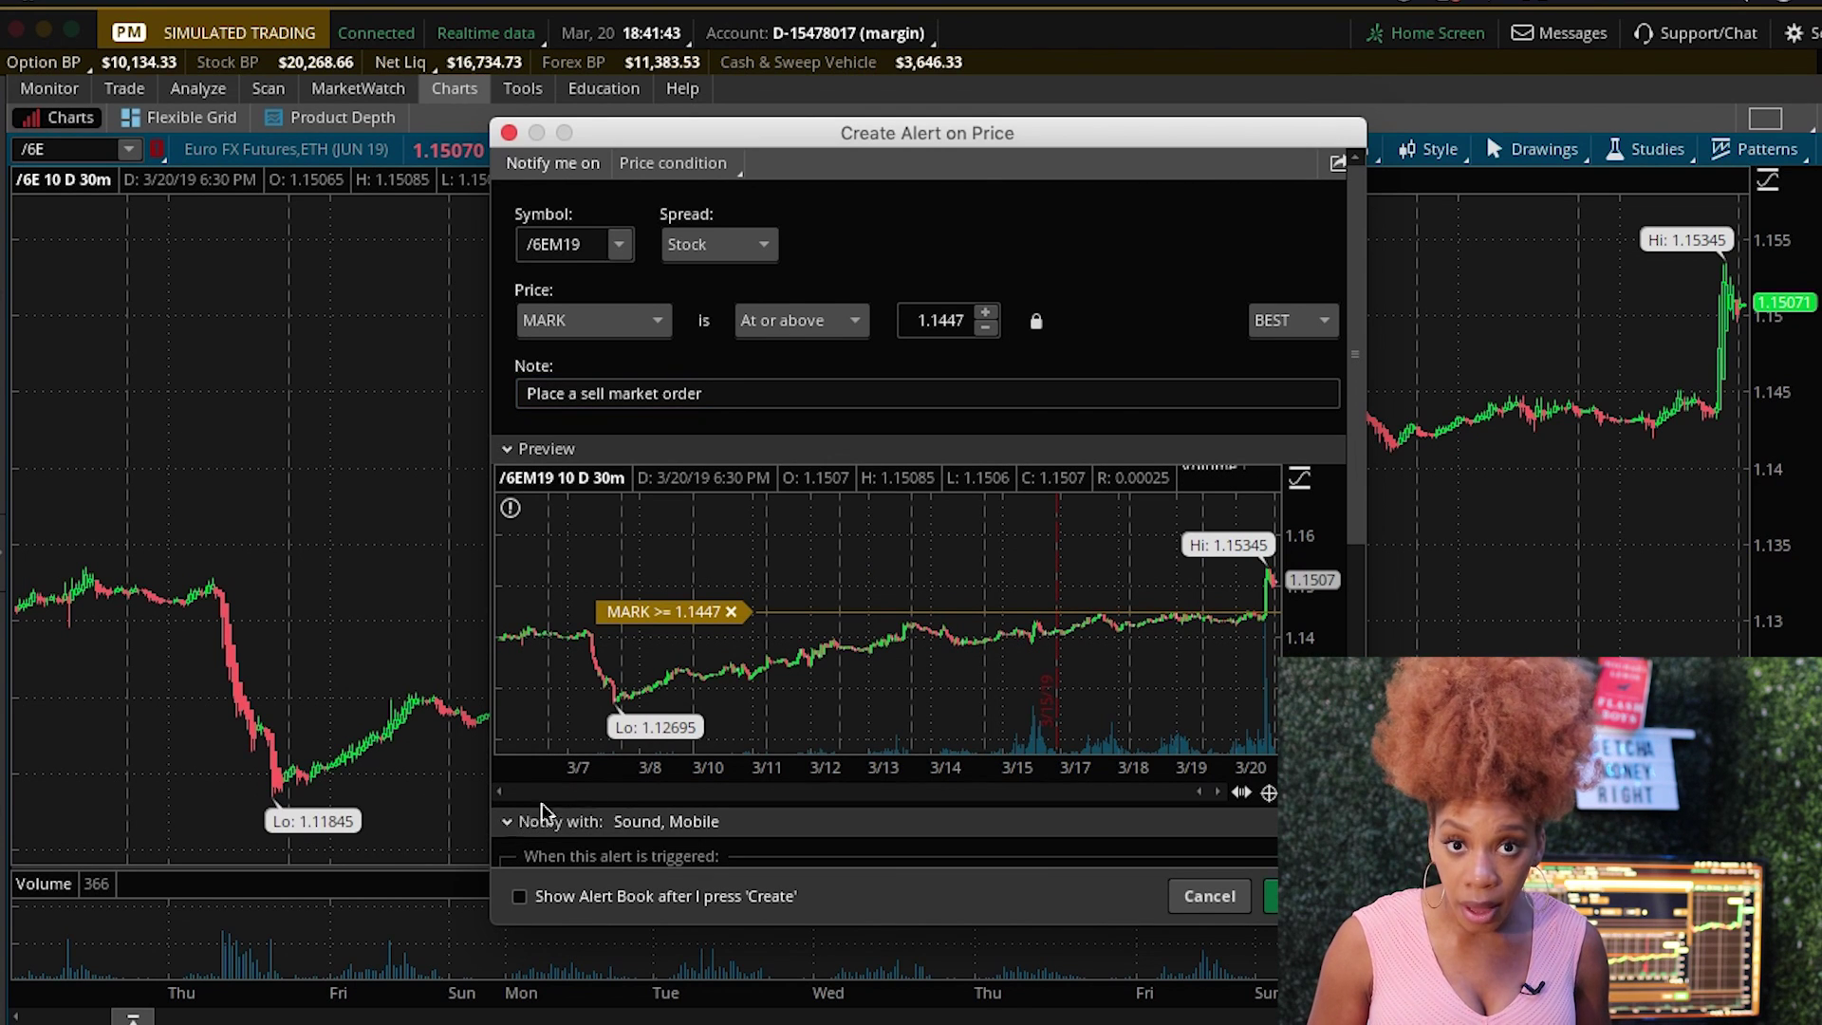
{"action": "scroll", "coordinate": [773, 792], "scroll_direction": "down", "scroll_amount": 5}
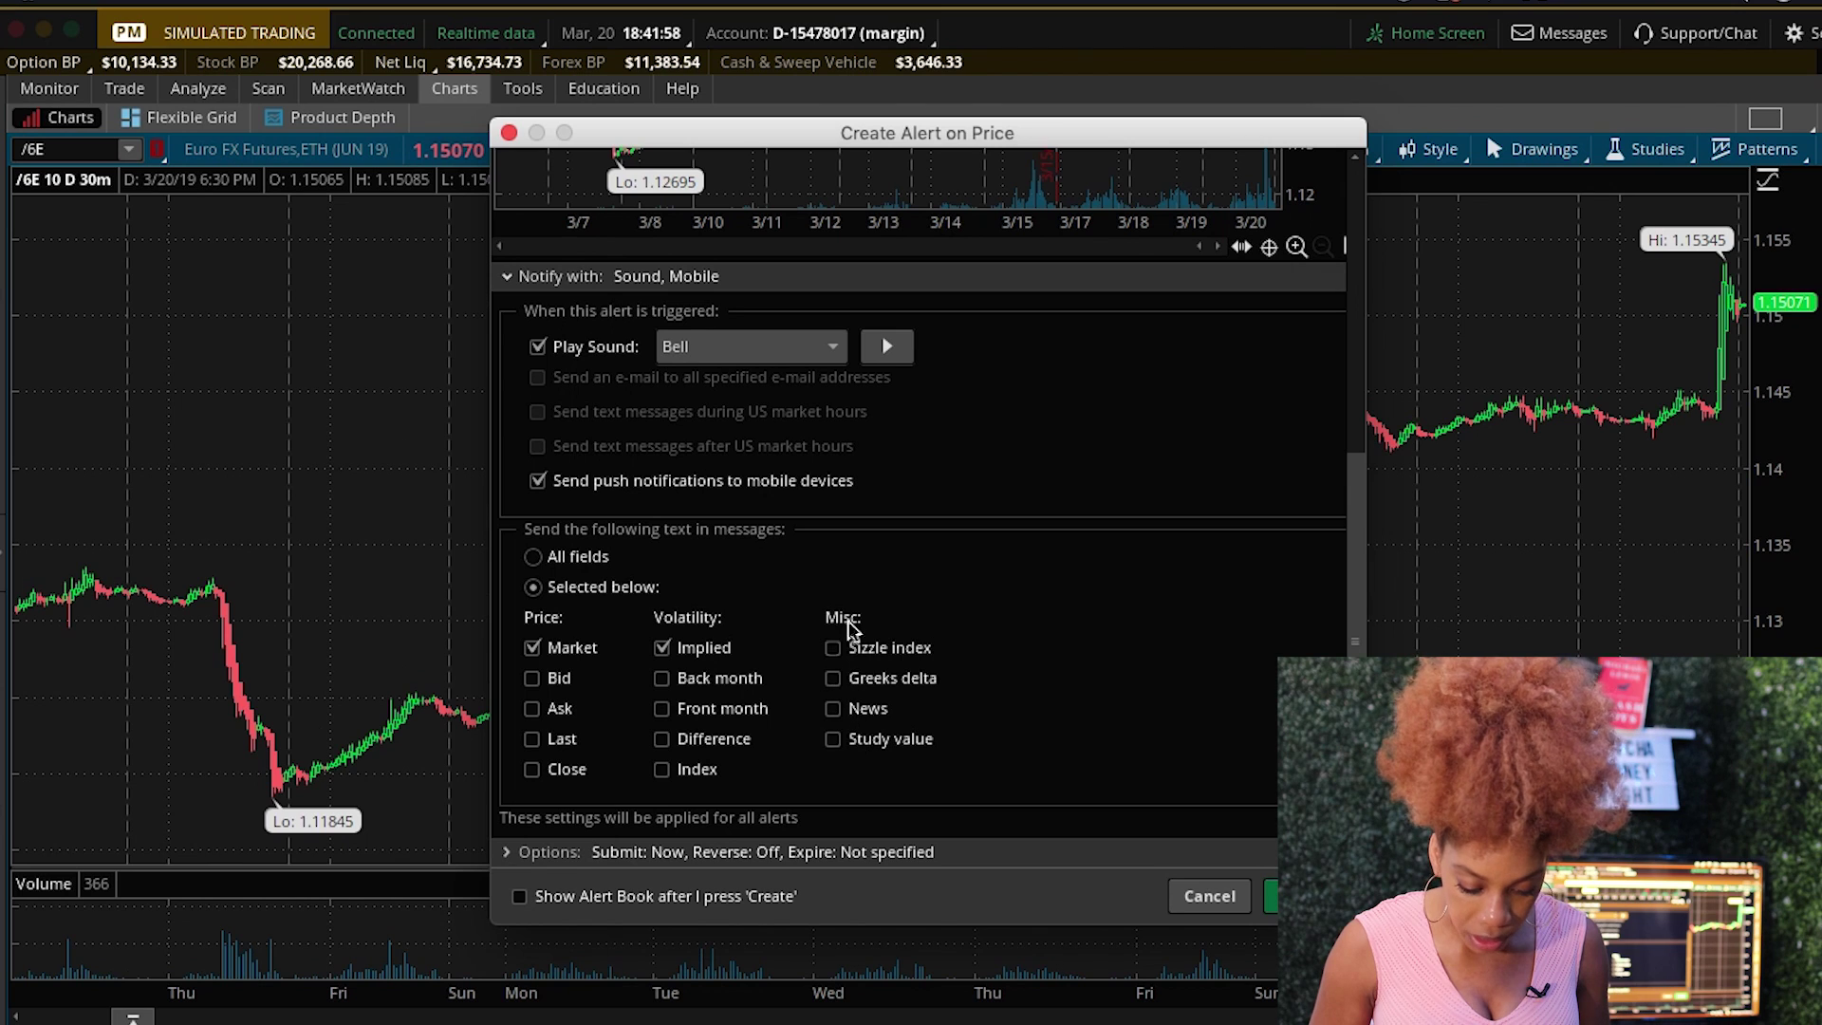
{"action": "left_click", "coordinate": [1209, 896]}
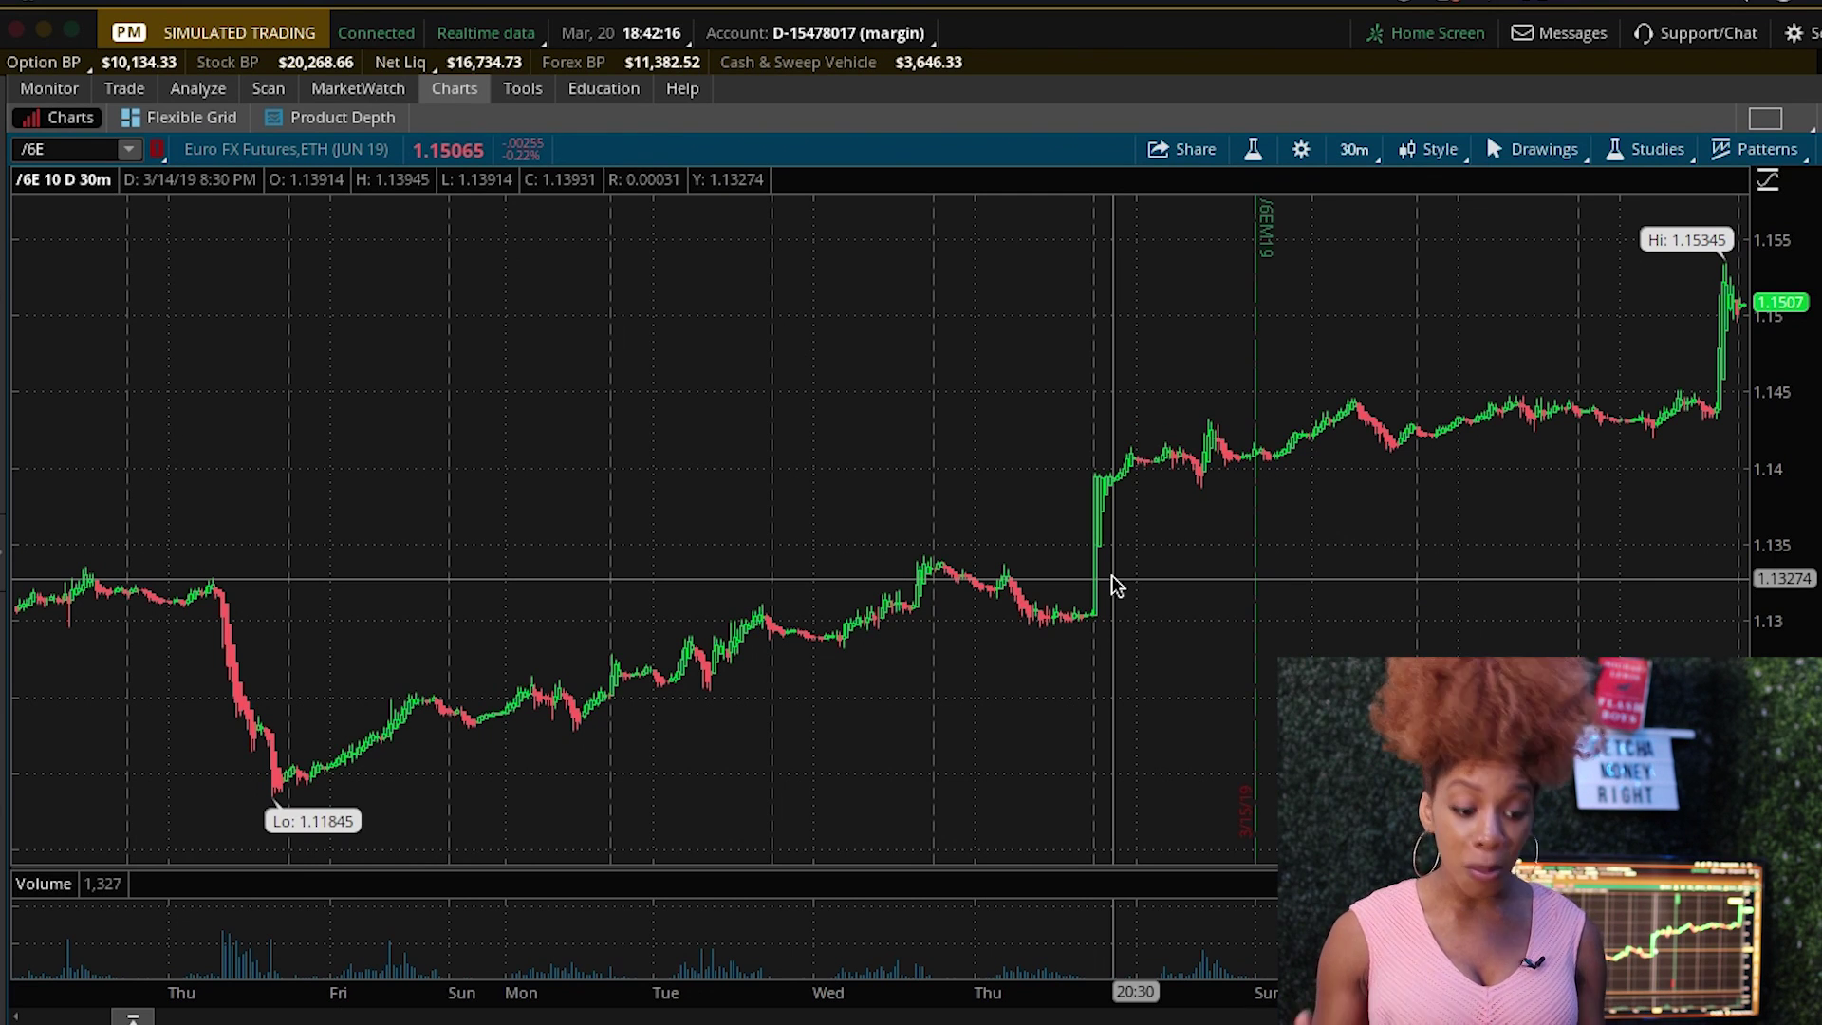
- Show the /6E option chain on the Trade tab with the MAY 19 expiration expanded
{"action": "left_click", "coordinate": [140, 90]}
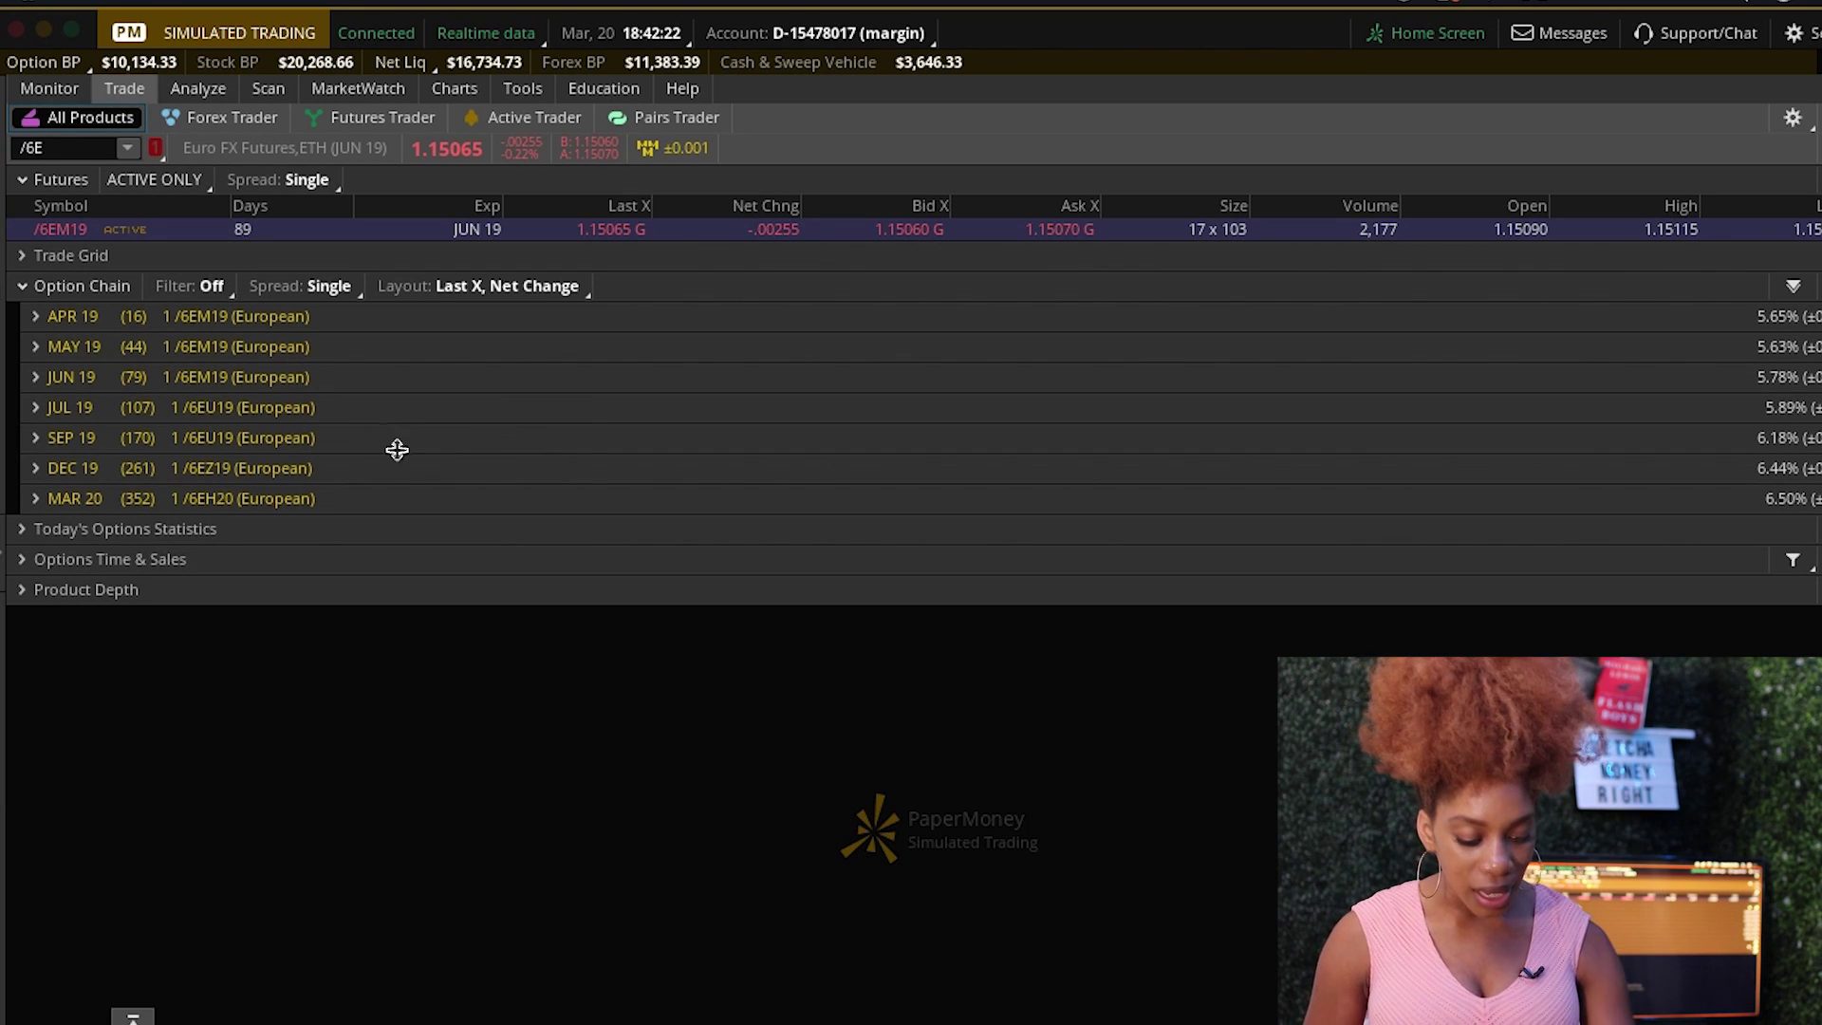
{"action": "left_click", "coordinate": [38, 347]}
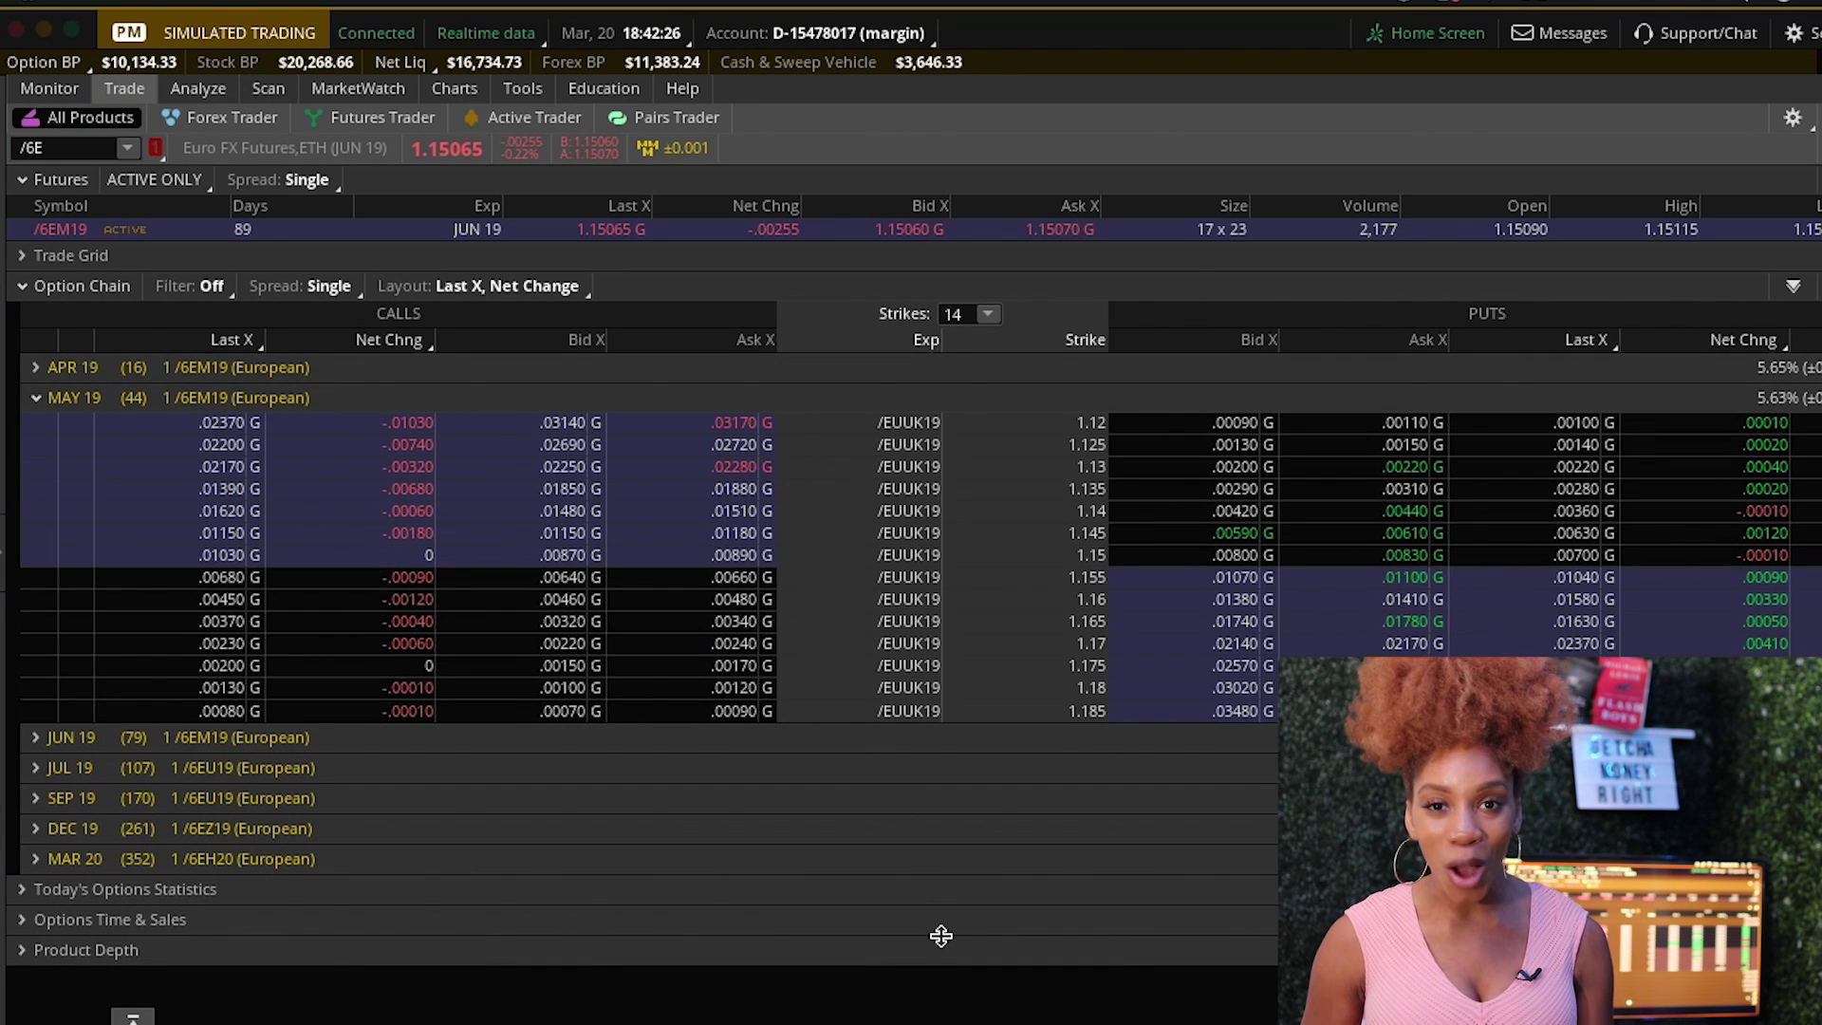